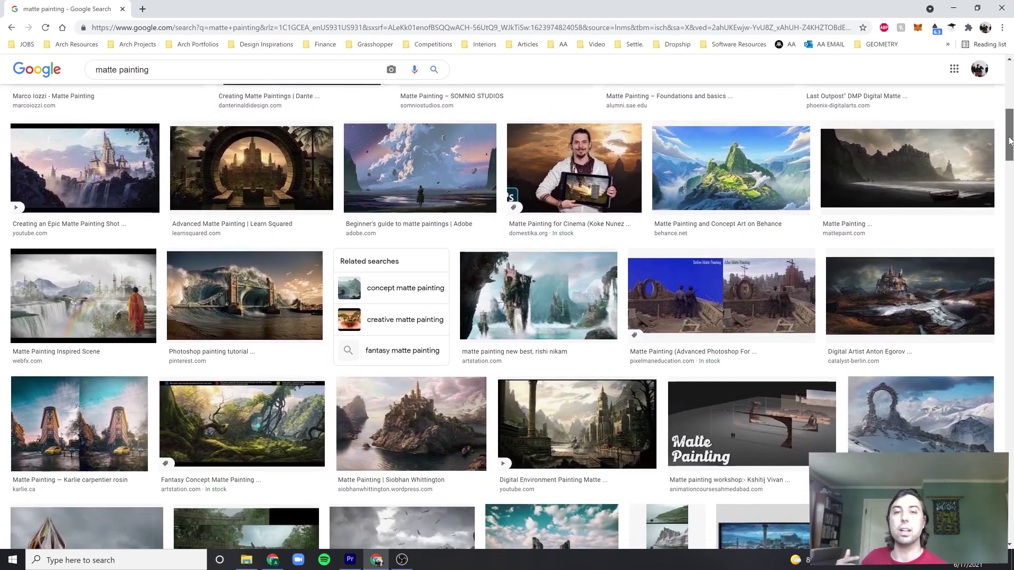
# Scroll further down the Google Images 'matte painting' results to look for reference ideas
pyautogui.scroll(-3, 977, 181)
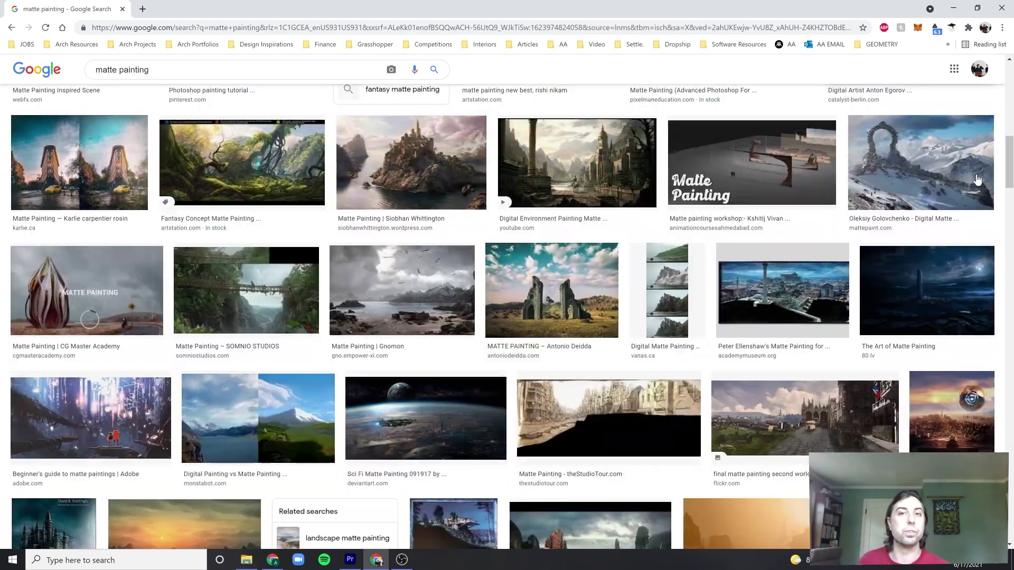
pyautogui.scroll(-7, 759, 214)
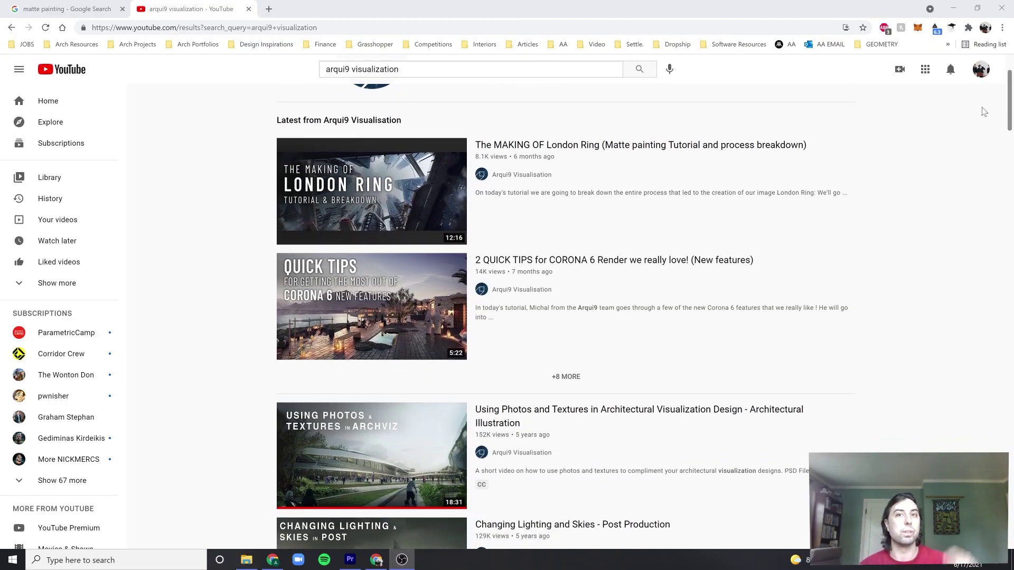
# Scroll through the Arqui9 Visualisation tutorial videos in the YouTube search results
pyautogui.scroll(-6, 982, 107)
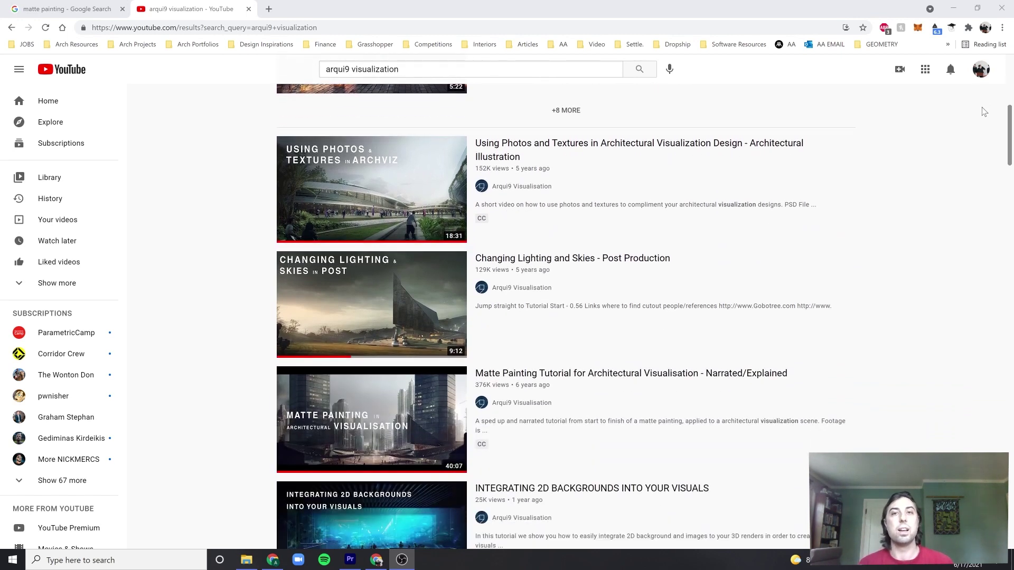
pyautogui.scroll(-4, 982, 107)
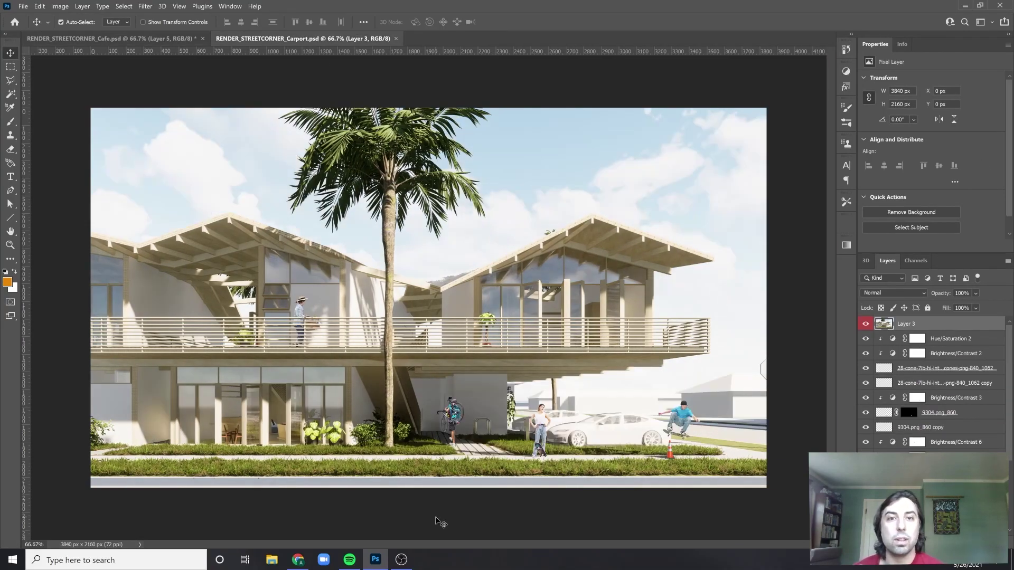
# In the Cafe render, add a new paint layer at 70% opacity with a textured sampled brush
pyautogui.click(85, 38)
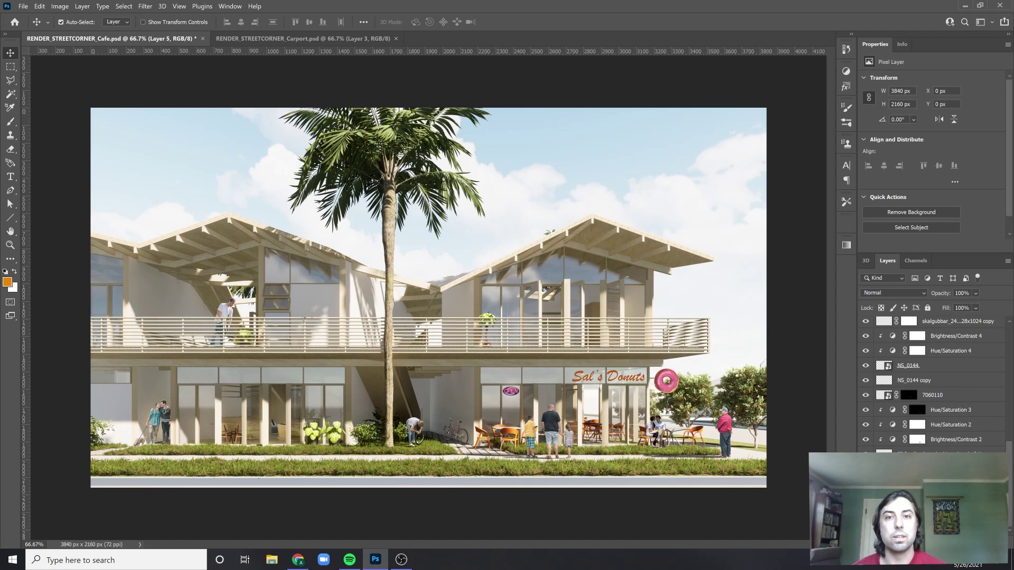
pyautogui.hotkey('ctrl', 'shift', 'alt', 'n')
pyautogui.press('b')
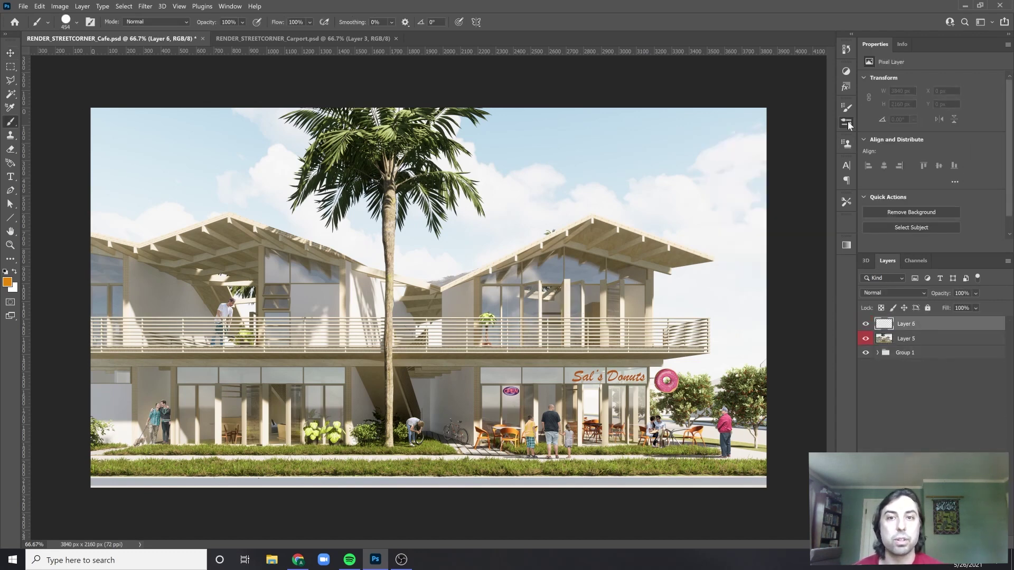
pyautogui.click(846, 122)
pyautogui.click(721, 309)
pyautogui.scroll(-10, 681, 275)
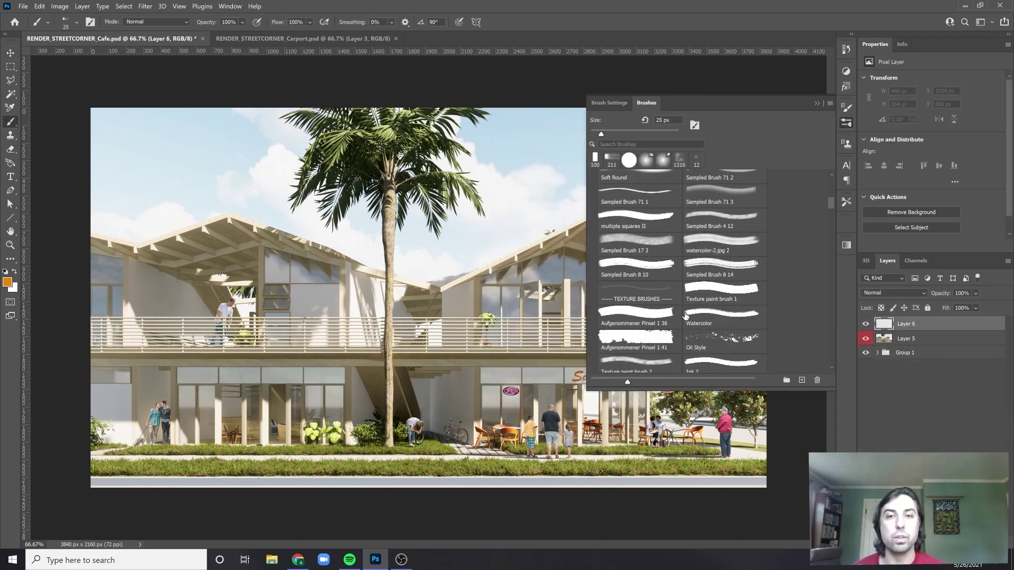
pyautogui.moveTo(831, 209)
pyautogui.mouseDown()
pyautogui.moveTo(836, 224)
pyautogui.moveTo(836, 212)
pyautogui.mouseUp()
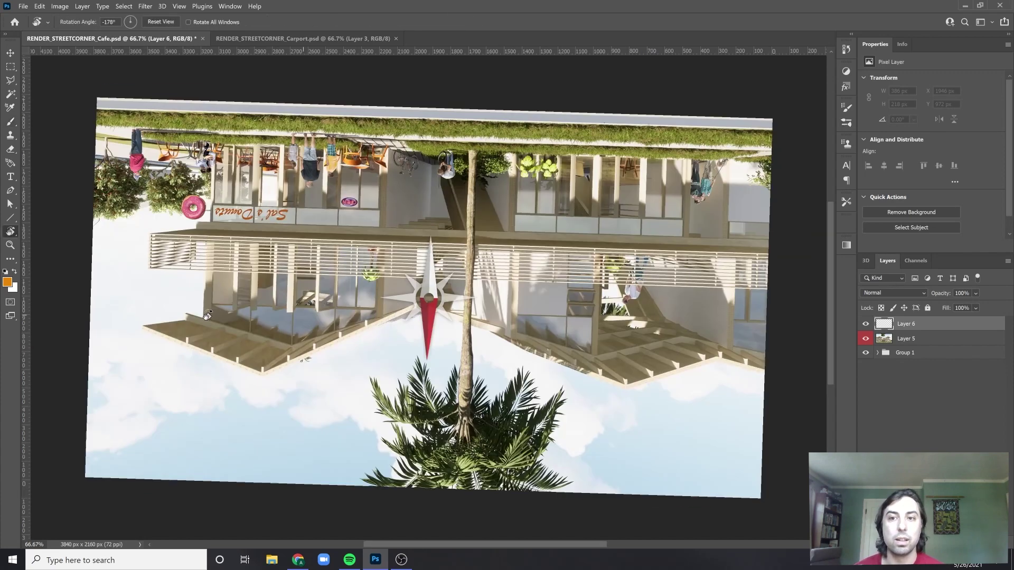
pyautogui.write('d')
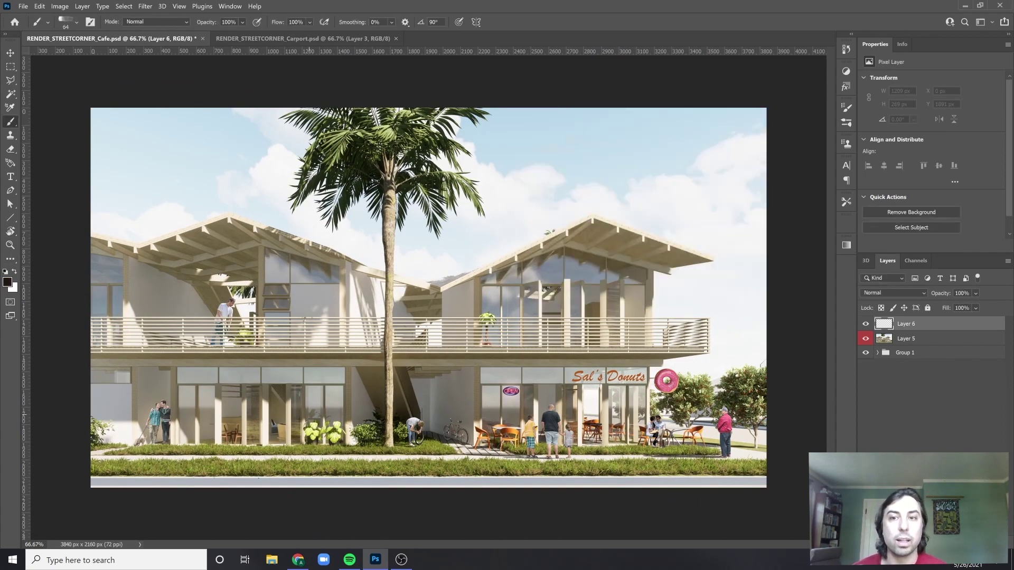
pyautogui.write('70')
pyautogui.press('Return')
# Paint the rough orange car shape over the lower-left sidewalk and grass
pyautogui.moveTo(95, 465)
pyautogui.mouseDown()
pyautogui.moveTo(237, 465)
pyautogui.moveTo(296, 480)
pyautogui.mouseUp()
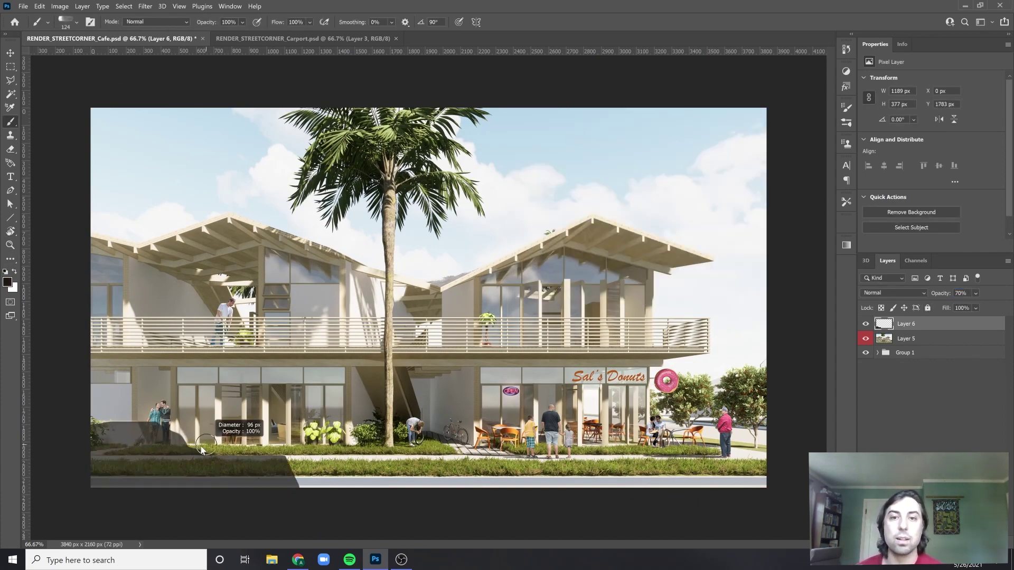
pyautogui.press(']')
pyautogui.press(']')
pyautogui.moveTo(95, 439)
pyautogui.mouseDown()
pyautogui.moveTo(290, 475)
pyautogui.moveTo(105, 478)
pyautogui.mouseUp()
pyautogui.press('[')
pyautogui.press('[')
pyautogui.press('[')
pyautogui.press('[')
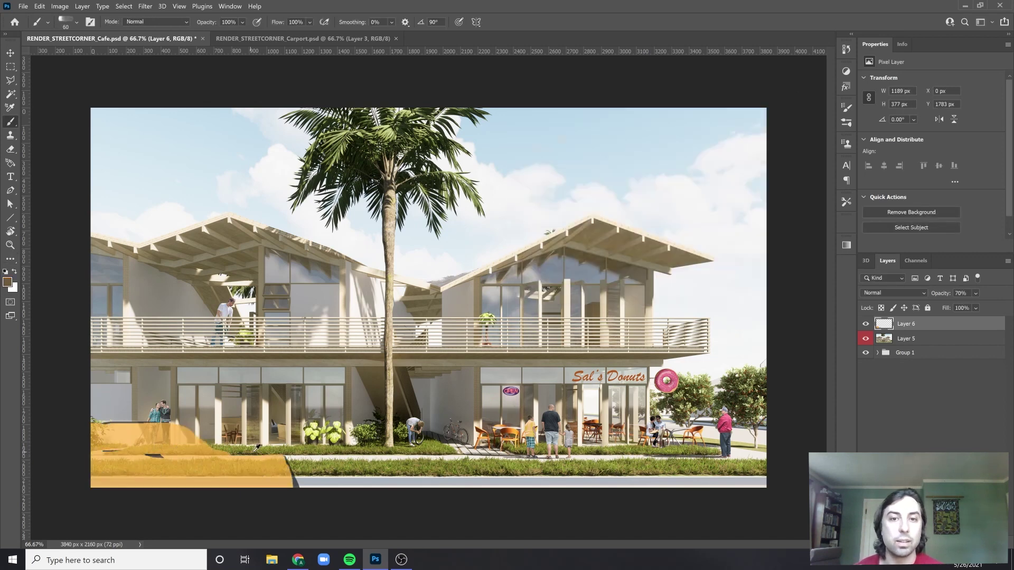
pyautogui.moveTo(243, 460)
pyautogui.mouseDown()
pyautogui.moveTo(293, 481)
pyautogui.moveTo(153, 433)
pyautogui.moveTo(159, 467)
pyautogui.moveTo(228, 478)
pyautogui.mouseUp()
pyautogui.keyDown('alt'); pyautogui.click(158, 468); pyautogui.keyUp('alt')
pyautogui.keyDown('alt'); pyautogui.rightClick(163, 469); pyautogui.keyUp('alt')
pyautogui.press('[')
pyautogui.press('[')
pyautogui.press('[')
pyautogui.moveTo(92, 423)
pyautogui.mouseDown()
pyautogui.moveTo(164, 425)
pyautogui.moveTo(248, 468)
pyautogui.mouseUp()
pyautogui.scroll(5, 487, 456)
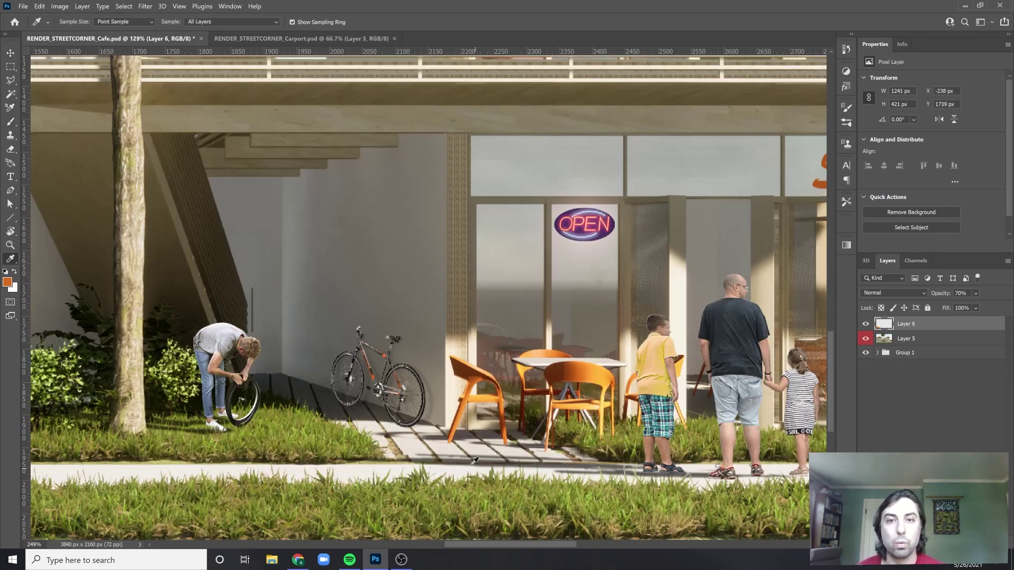
pyautogui.scroll(-7, 470, 413)
# Add a layer named Shadow and paint dark brown along the image bottom
pyautogui.hotkey('ctrl', 'shift', 'alt', 'n')
pyautogui.hotkey('ctrl', '[')
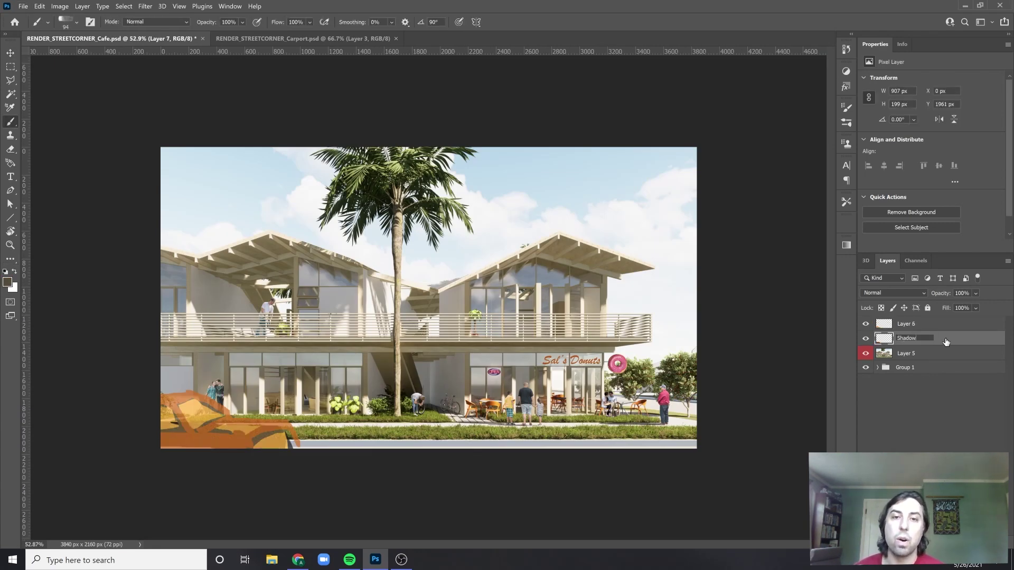
pyautogui.press('Return')
pyautogui.click(7, 282)
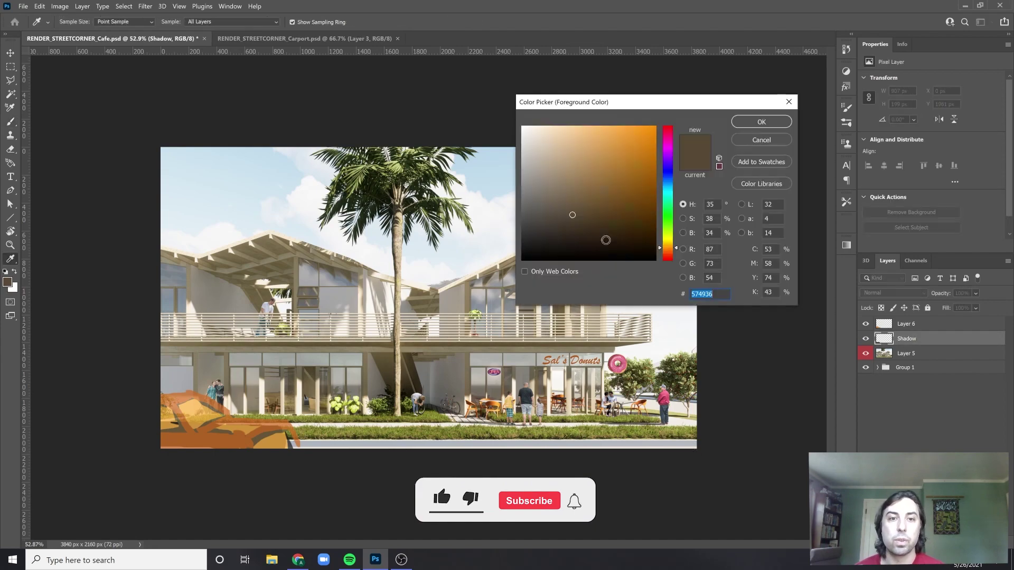
pyautogui.press('Return')
pyautogui.moveTo(687, 443); pyautogui.dragTo(288, 457)
# Save the file as RENDER_STREETCORNER_Cafe_redone.psd
pyautogui.hotkey('ctrl', 'shift', 's')
pyautogui.write('_redone')
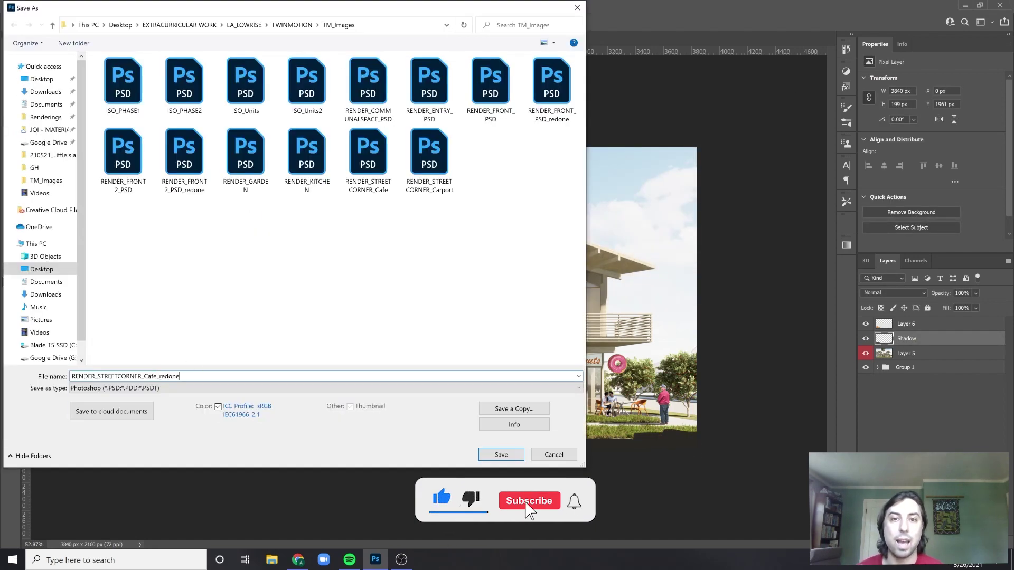
pyautogui.press('Return')
# Crop a little off the bottom of the image
pyautogui.press('i')
pyautogui.click(10, 259)
pyautogui.click(75, 276)
pyautogui.moveTo(697, 447); pyautogui.dragTo(697, 445)
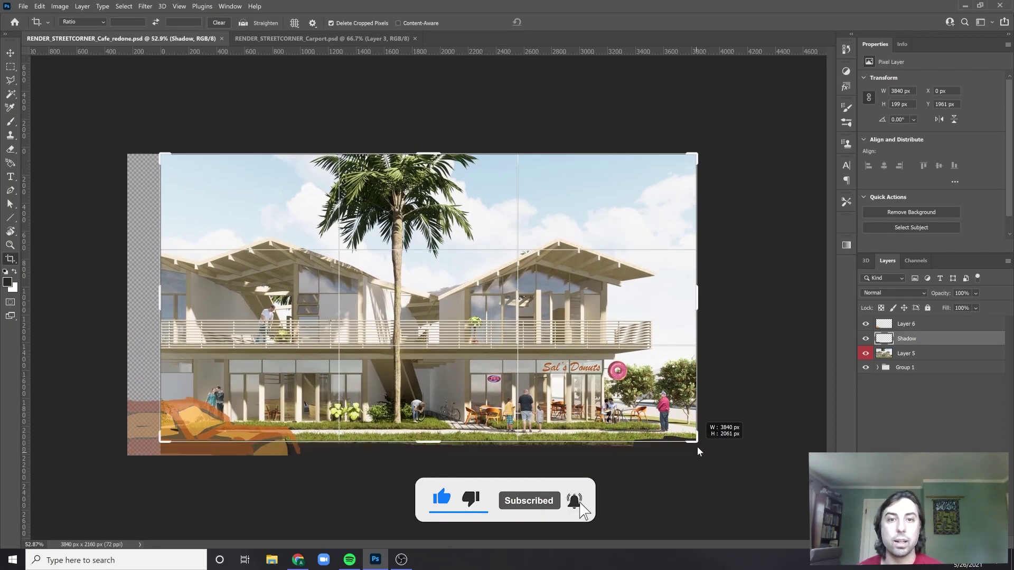
pyautogui.press('Return')
# Paint the car's shadow onto the road and lower the Shadow layer opacity to 57%
pyautogui.press('b')
pyautogui.scroll(3, 528, 433)
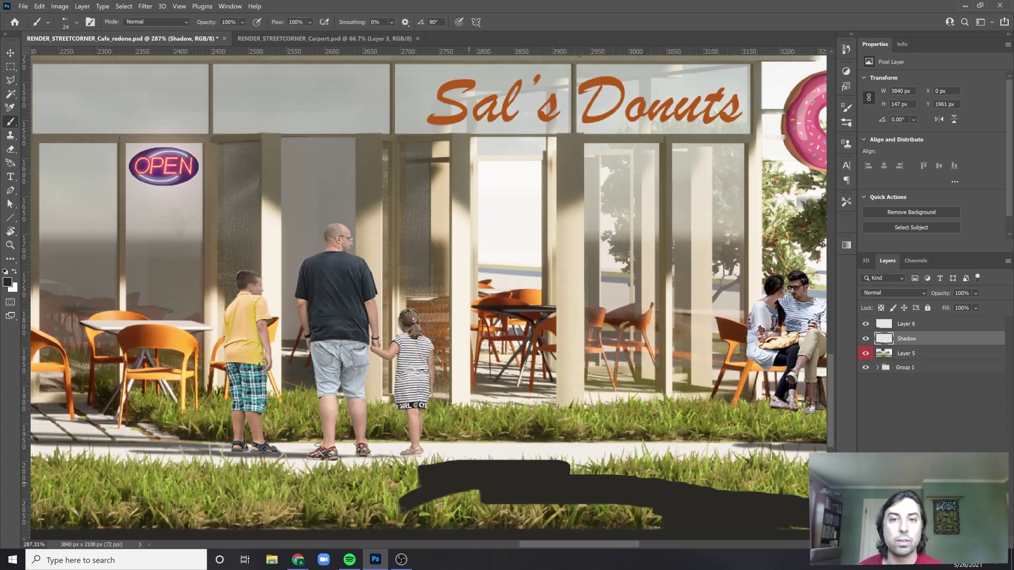
pyautogui.moveTo(369, 465); pyautogui.dragTo(686, 460)
pyautogui.scroll(-2, 528, 449)
pyautogui.click(975, 293)
pyautogui.moveTo(1005, 307); pyautogui.dragTo(983, 309)
# Add a new layer named Background beneath the Shadow layer
pyautogui.hotkey('ctrl', 'shift', 'alt', 'n')
pyautogui.hotkey('ctrl', '0')
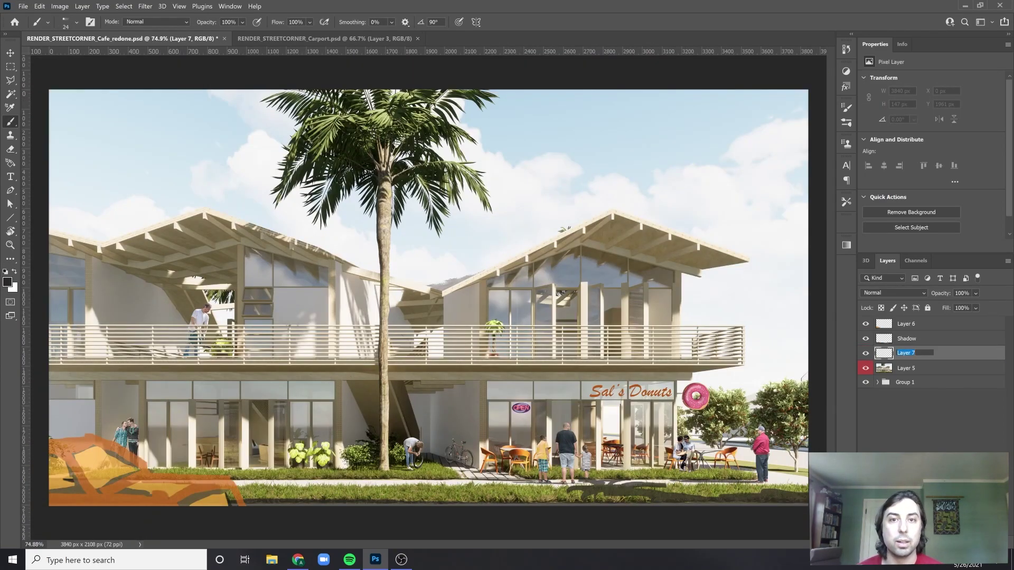
pyautogui.write('Background')
pyautogui.press('Return')
# Place the street-view capture and mask it to the sky selection around the building
pyautogui.press('Return')
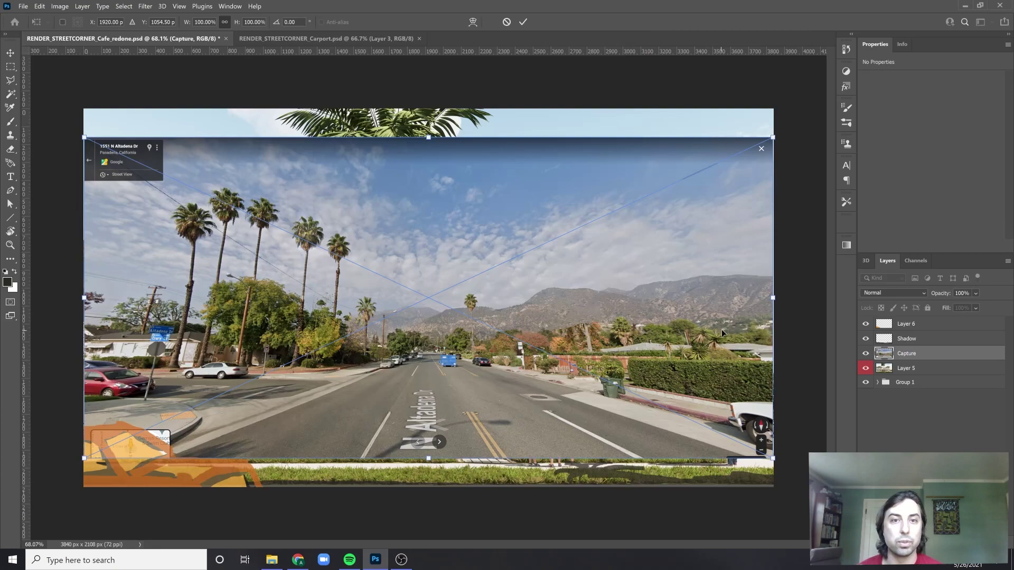
pyautogui.moveTo(721, 329); pyautogui.dragTo(506, 229)
pyautogui.press('Return')
pyautogui.click(866, 353)
pyautogui.click(906, 368)
pyautogui.hotkey('ctrl', '0')
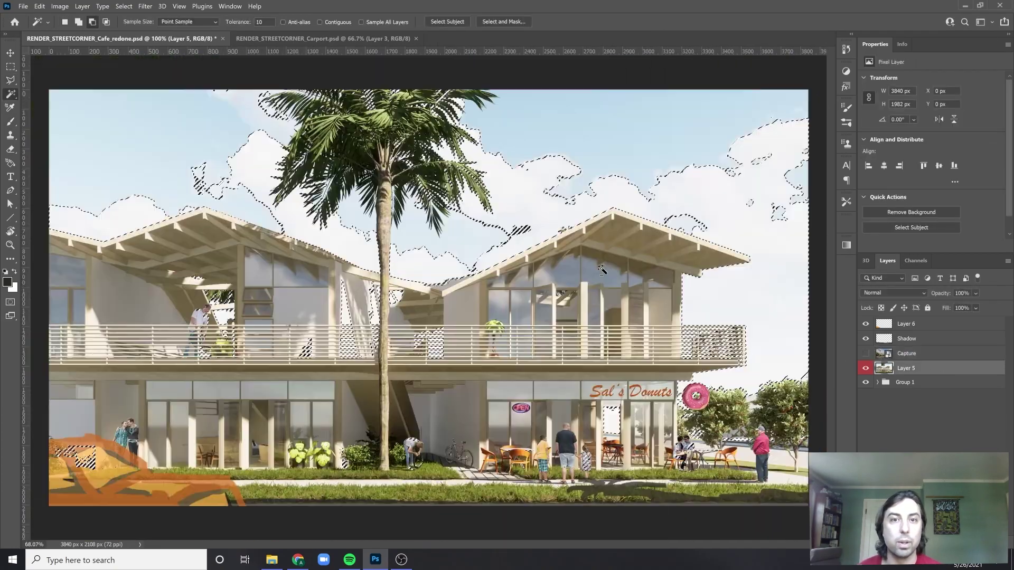
pyautogui.press('m')
pyautogui.moveTo(776, 108); pyautogui.dragTo(602, 256)
pyautogui.click(866, 353)
pyautogui.click(905, 353)
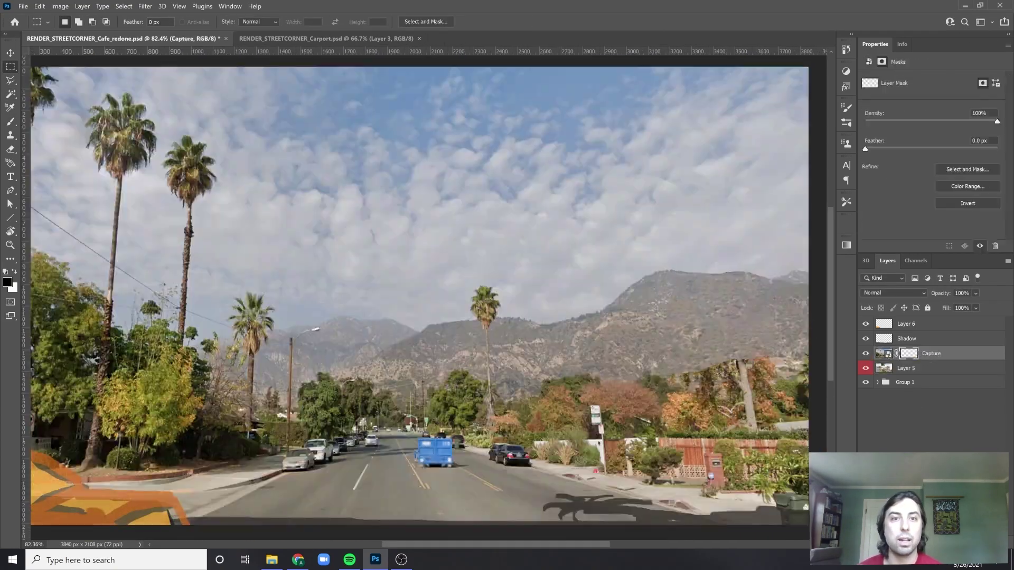
# Enlarge and reposition the street-view photo so its mountains sit in the sky area
pyautogui.hotkey('ctrl', 't')
pyautogui.hotkey('ctrl', '0')
pyautogui.moveTo(481, 266); pyautogui.dragTo(562, 308)
pyautogui.moveTo(666, 190); pyautogui.dragTo(796, 145)
pyautogui.moveTo(581, 317); pyautogui.dragTo(596, 336)
pyautogui.press('Return')
# Paint the mask with a soft brush to hide the photo's sky above the ridge
pyautogui.scroll(5, 595, 336)
pyautogui.press('b')
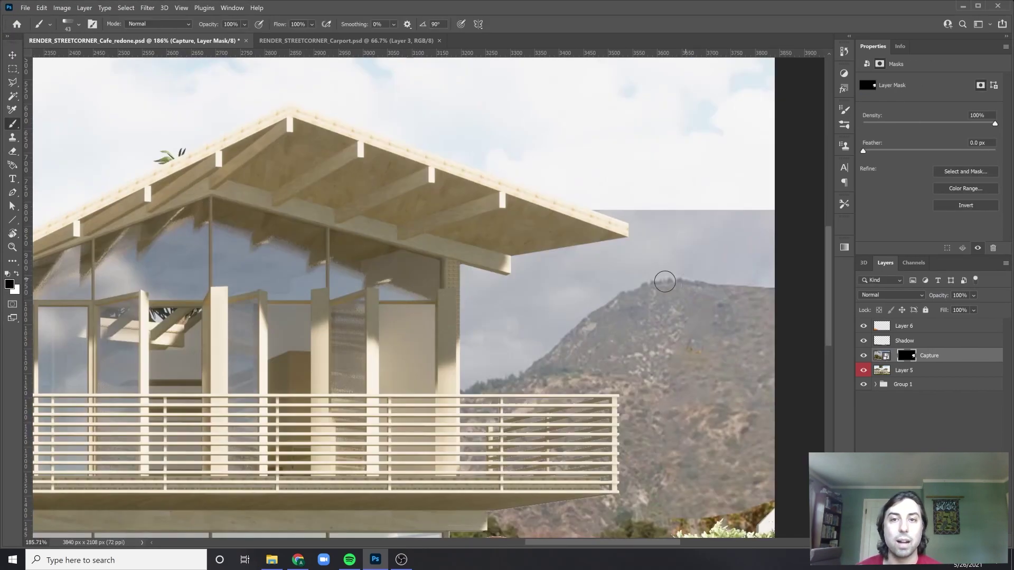
pyautogui.rightClick(663, 280)
pyautogui.press('Escape')
pyautogui.moveTo(607, 214)
pyautogui.mouseDown()
pyautogui.moveTo(465, 394)
pyautogui.moveTo(708, 204)
pyautogui.mouseUp()
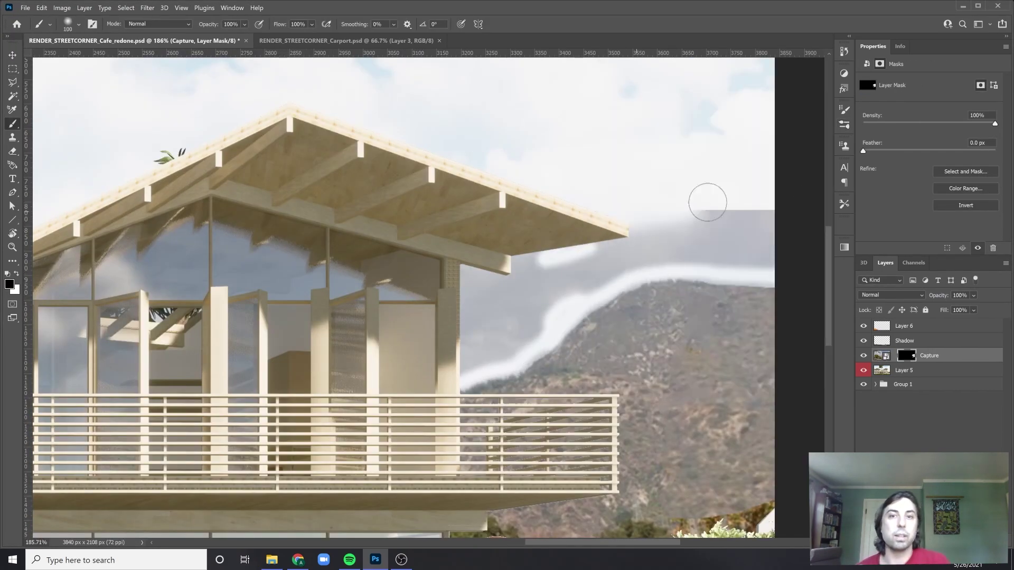
pyautogui.press(']')
pyautogui.press(']')
pyautogui.press(']')
pyautogui.press(']')
pyautogui.press(']')
pyautogui.press(']')
pyautogui.press(']')
pyautogui.press(']')
pyautogui.moveTo(560, 285); pyautogui.dragTo(771, 254)
pyautogui.scroll(-3, 609, 265)
pyautogui.scroll(3, 609, 265)
pyautogui.scroll(-5, 608, 266)
# Add a Hue/Saturation adjustment clipped to the photo, raising the mountains' lightness
pyautogui.click(844, 73)
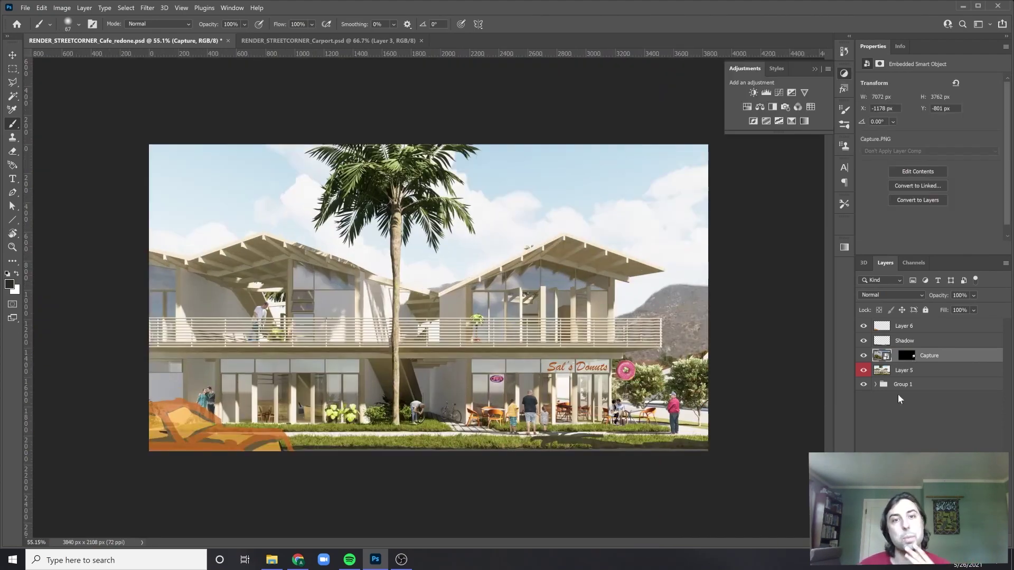
pyautogui.click(747, 107)
pyautogui.hotkey('ctrl', 'alt', 'g')
pyautogui.moveTo(930, 159)
pyautogui.mouseDown()
pyautogui.moveTo(944, 159)
pyautogui.moveTo(936, 163)
pyautogui.mouseUp()
pyautogui.scroll(2, 436, 297)
pyautogui.scroll(-2, 436, 297)
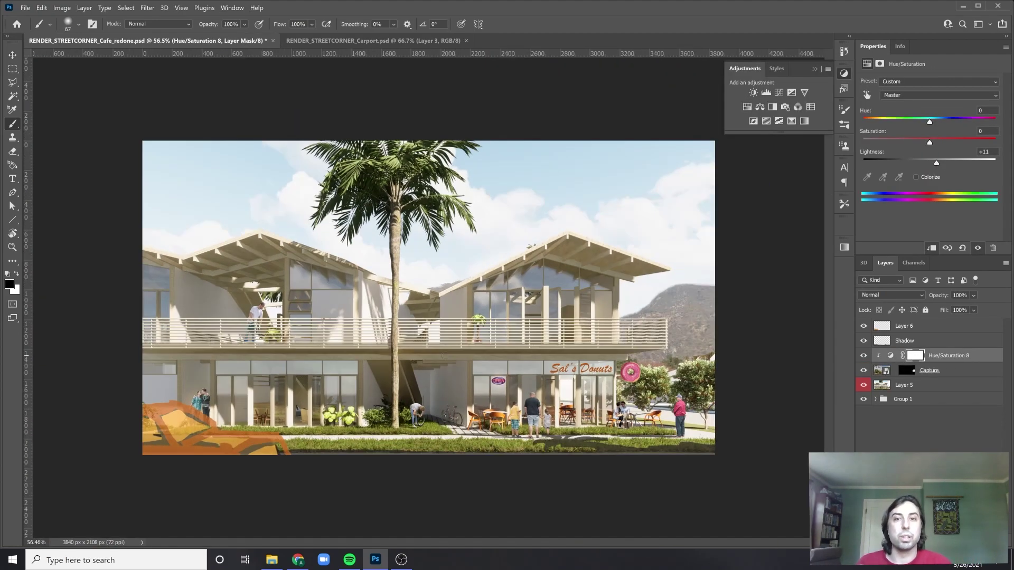
# Toggle the building render's visibility to check the mountains, then review the composition
pyautogui.press('v')
pyautogui.scroll(5, 469, 254)
pyautogui.scroll(-4, 469, 254)
pyautogui.click(864, 385)
pyautogui.click(864, 385)
pyautogui.scroll(-1, 866, 369)
pyautogui.click(858, 331)
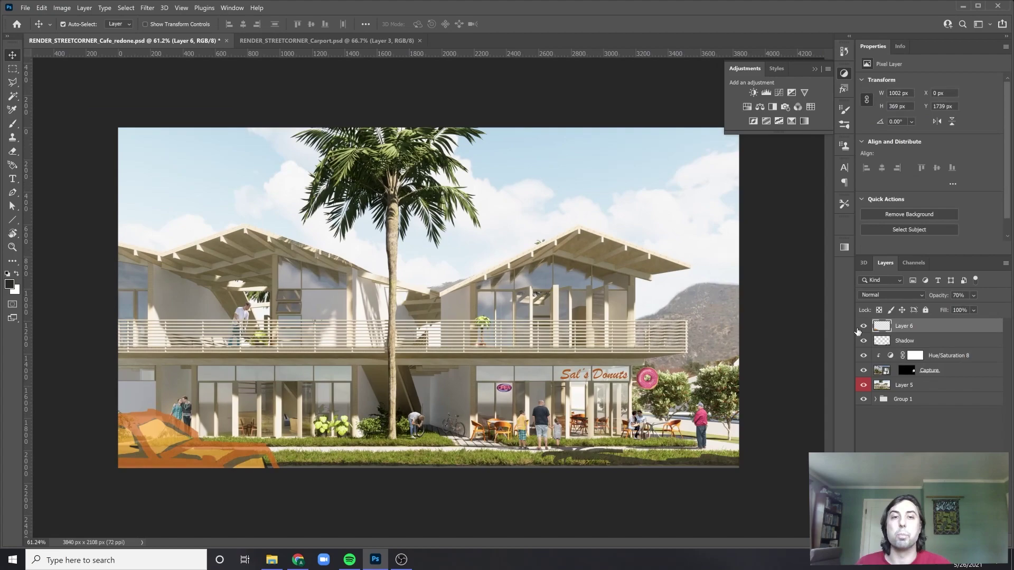
pyautogui.click(942, 370)
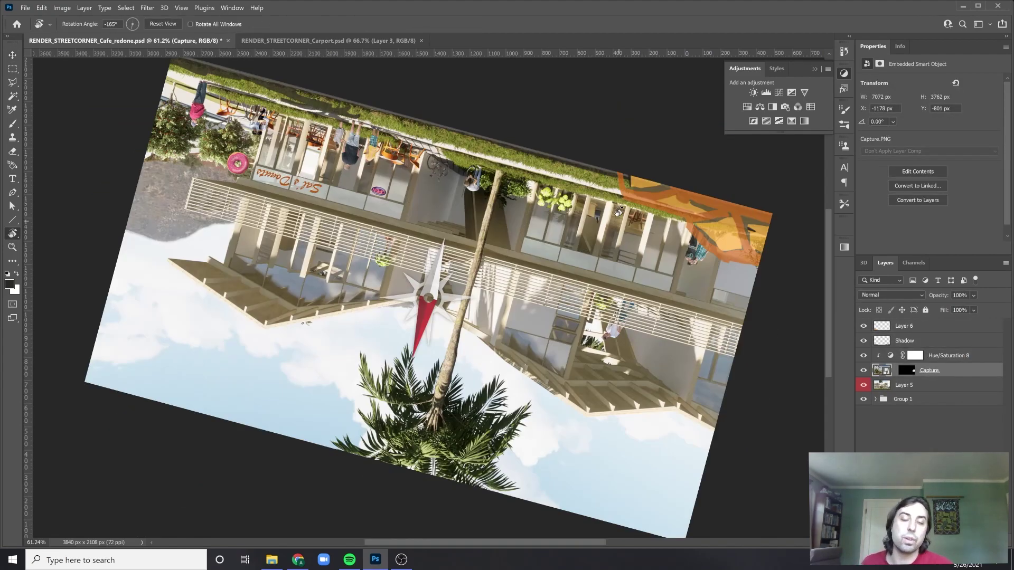
pyautogui.click(62, 7)
# Restore the normal view orientation and start a new layer with a smaller brush
pyautogui.click(219, 159)
pyautogui.hotkey('ctrl', 'z')
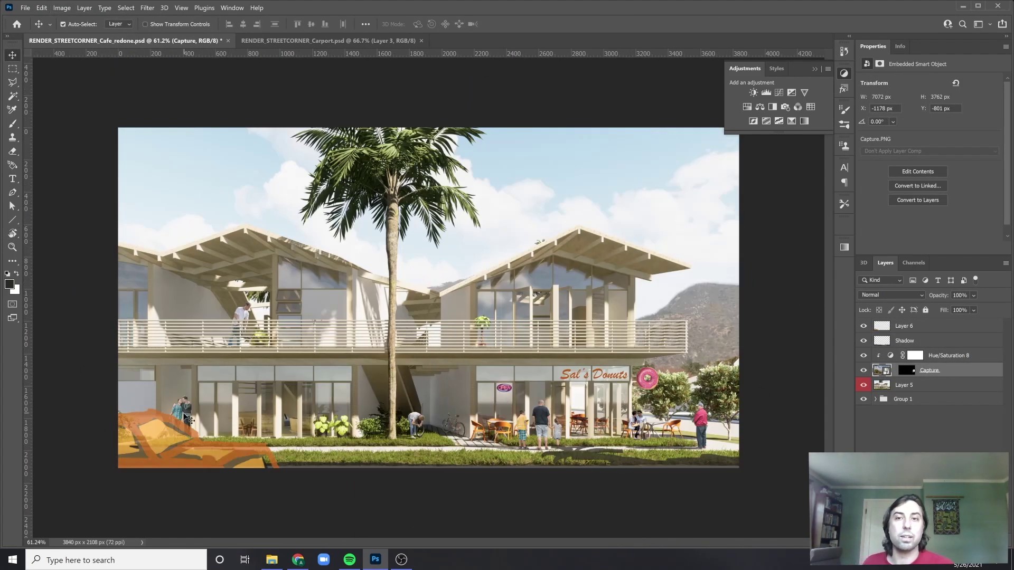
pyautogui.hotkey('ctrl', 'shift', 'alt', 'n')
pyautogui.press('b')
pyautogui.press('F5')
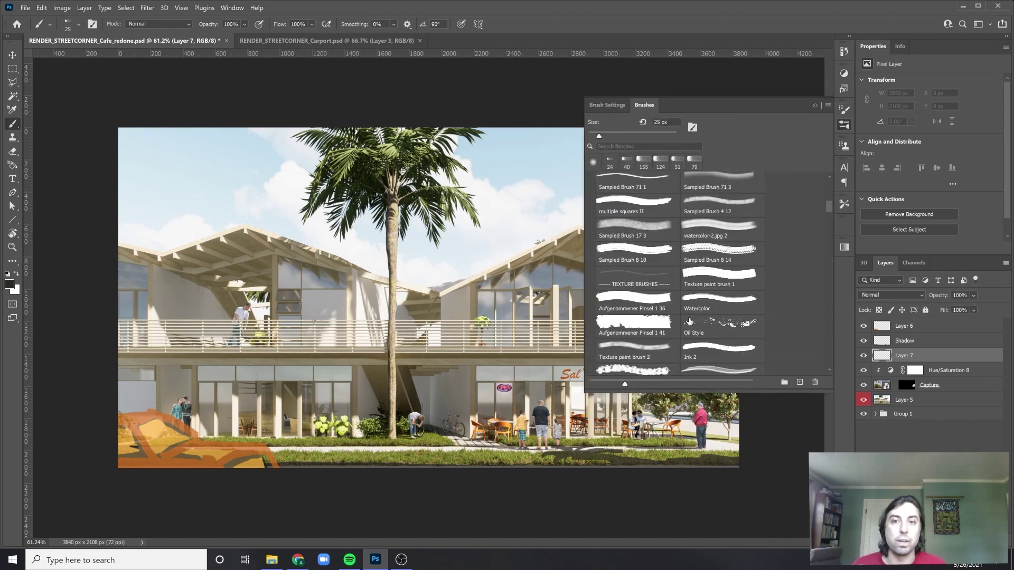
pyautogui.press('F5')
pyautogui.press('[')
pyautogui.press('XF86AudioLowerVolume')
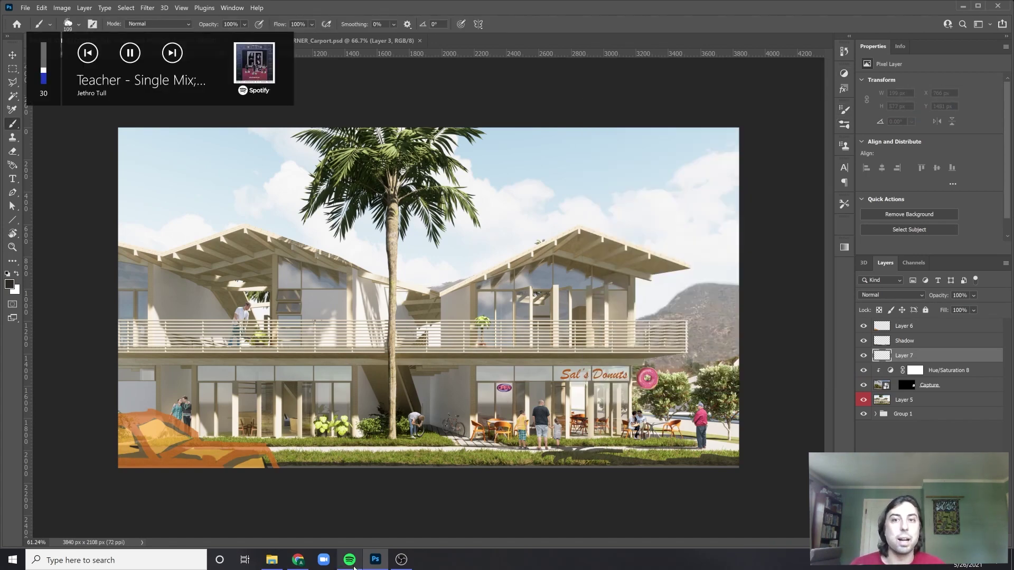
# Paint a vertical tan palm trunk, extending it upward with a smaller brush
pyautogui.click(349, 560)
pyautogui.click(350, 560)
pyautogui.moveTo(229, 190); pyautogui.dragTo(232, 449)
pyautogui.keyDown('alt'); pyautogui.click(253, 235); pyautogui.keyUp('alt')
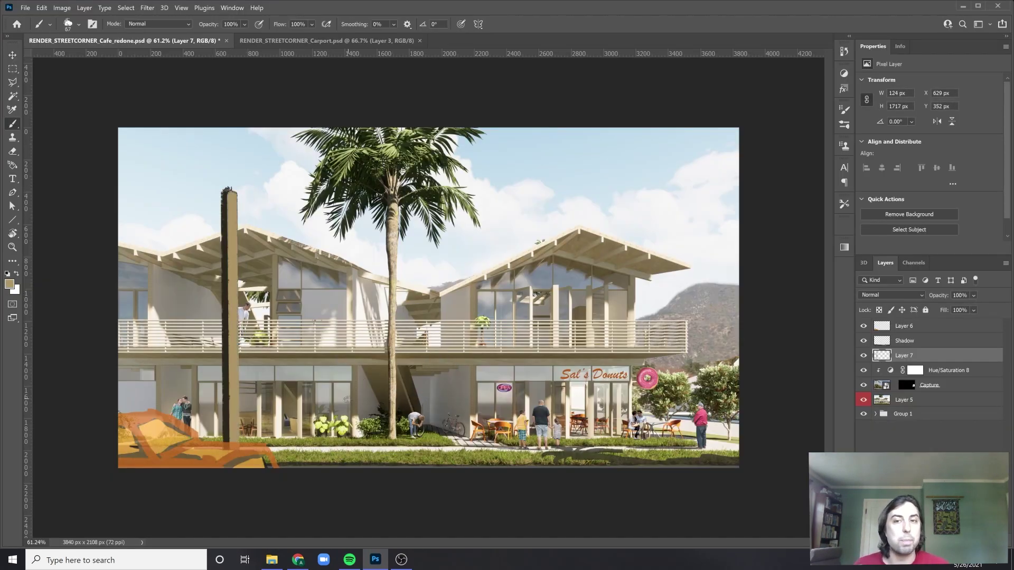
pyautogui.press('[')
pyautogui.press('[')
pyautogui.scroll(3, 232, 198)
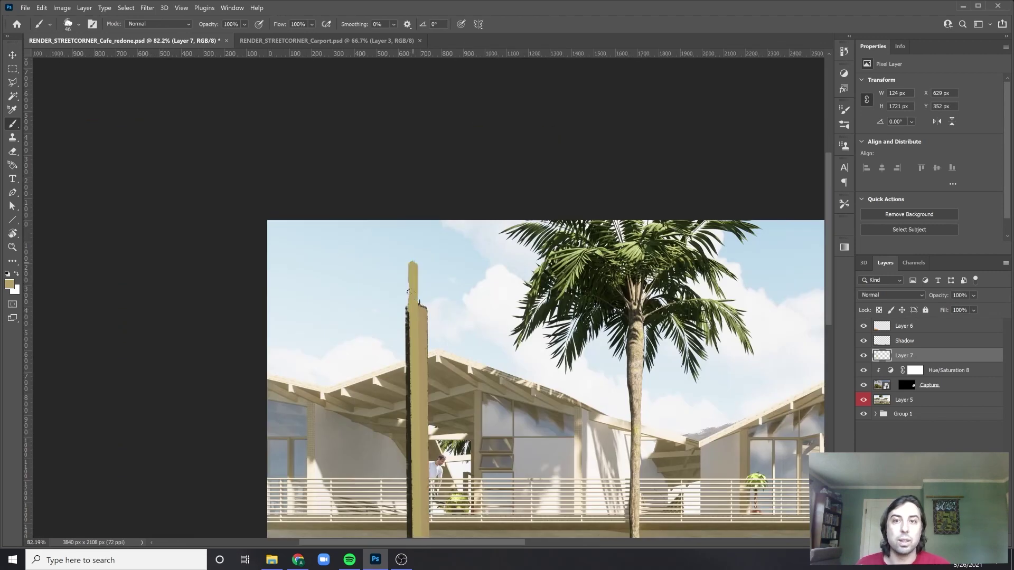
pyautogui.moveTo(423, 311); pyautogui.dragTo(417, 261)
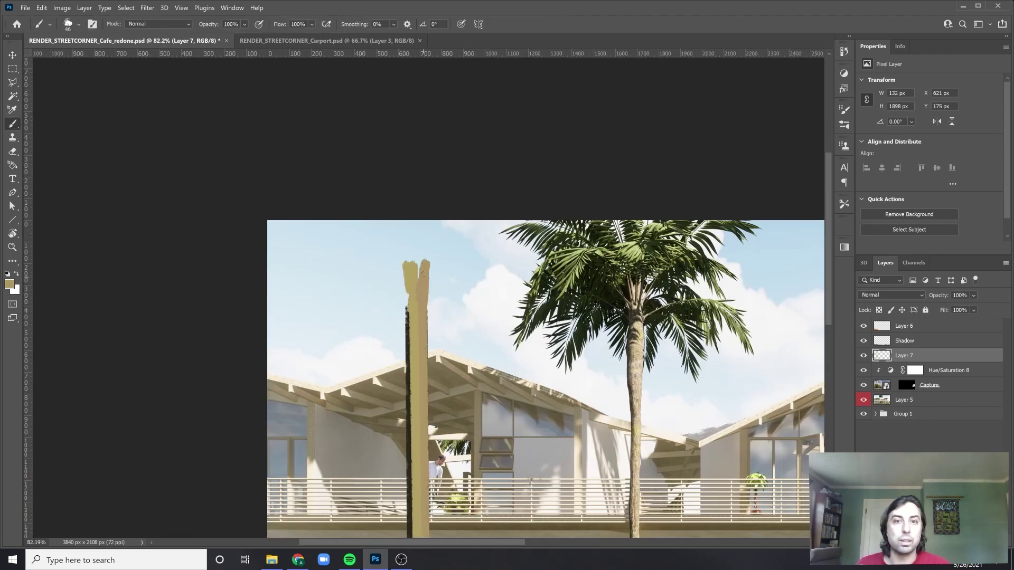
pyautogui.press('[')
pyautogui.press('[')
pyautogui.keyDown('alt'); pyautogui.click(407, 315); pyautogui.keyUp('alt')
# Paint dark green fronds around the top of the trunk
pyautogui.press('0')
pyautogui.press('8')
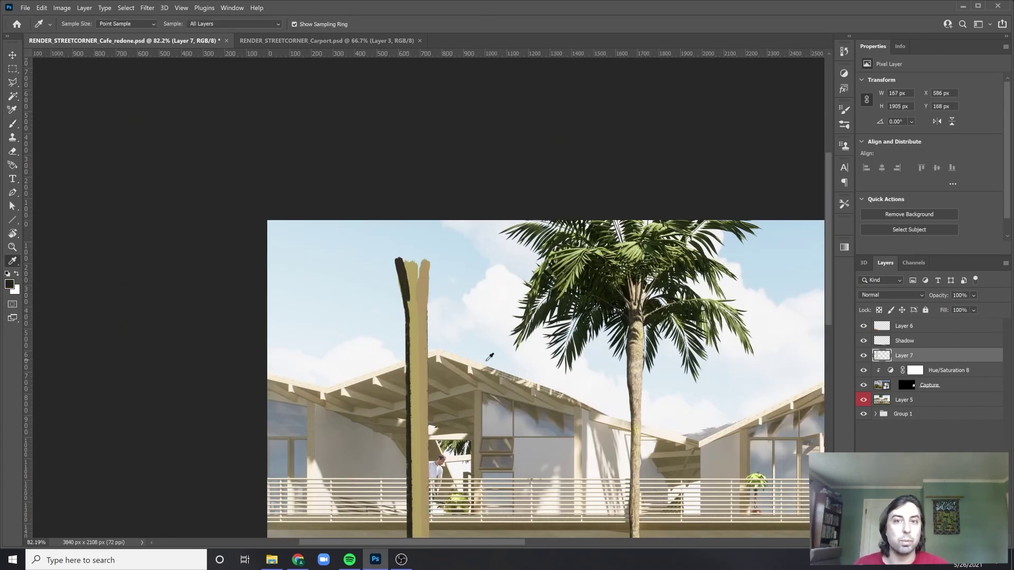
pyautogui.press(']')
pyautogui.press(']')
pyautogui.press(']')
pyautogui.press(']')
pyautogui.press(']')
pyautogui.press(']')
pyautogui.keyDown('alt'); pyautogui.click(580, 275); pyautogui.keyUp('alt')
pyautogui.moveTo(394, 227); pyautogui.dragTo(296, 312)
pyautogui.moveTo(401, 227)
pyautogui.mouseDown()
pyautogui.moveTo(528, 286)
pyautogui.moveTo(351, 327)
pyautogui.moveTo(465, 325)
pyautogui.moveTo(307, 280)
pyautogui.moveTo(523, 264)
pyautogui.mouseUp()
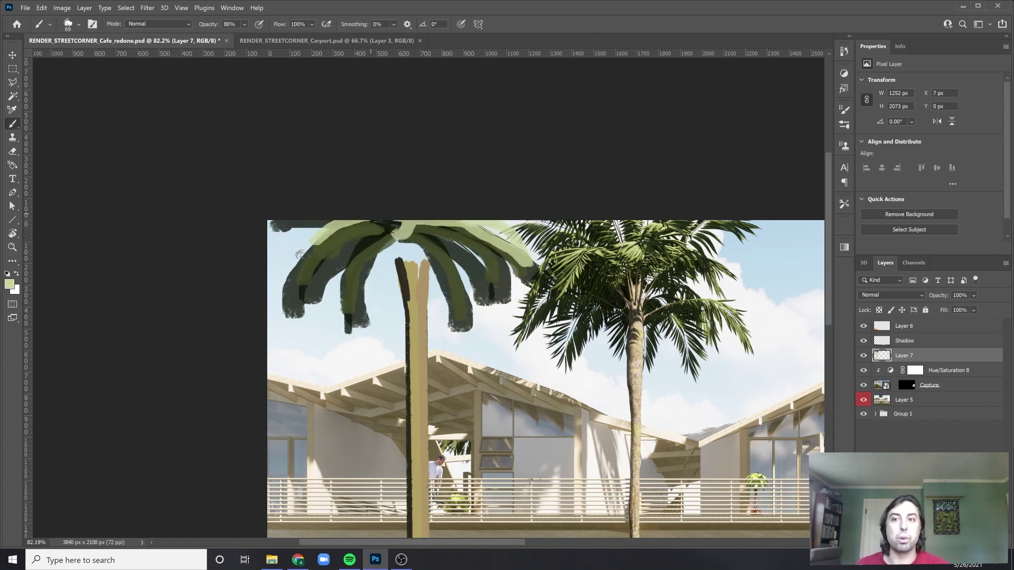
pyautogui.scroll(-3, 423, 317)
# Move the painted palm to the left edge of the render
pyautogui.hotkey('ctrl', 't')
pyautogui.moveTo(289, 259)
pyautogui.mouseDown()
pyautogui.moveTo(645, 259)
pyautogui.moveTo(262, 259)
pyautogui.mouseUp()
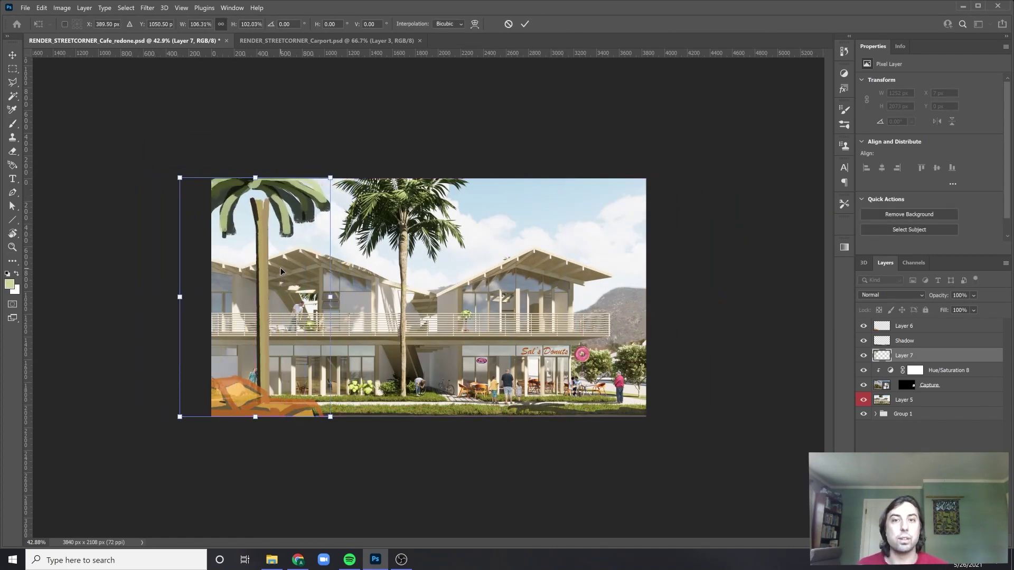
pyautogui.press('Return')
pyautogui.press('b')
pyautogui.scroll(3, 158, 174)
# Shade the trunk using light and dark colours sampled from the real palm
pyautogui.moveTo(139, 169)
pyautogui.mouseDown()
pyautogui.moveTo(137, 138)
pyautogui.moveTo(143, 465)
pyautogui.mouseUp()
pyautogui.keyDown('alt'); pyautogui.click(382, 273); pyautogui.keyUp('alt')
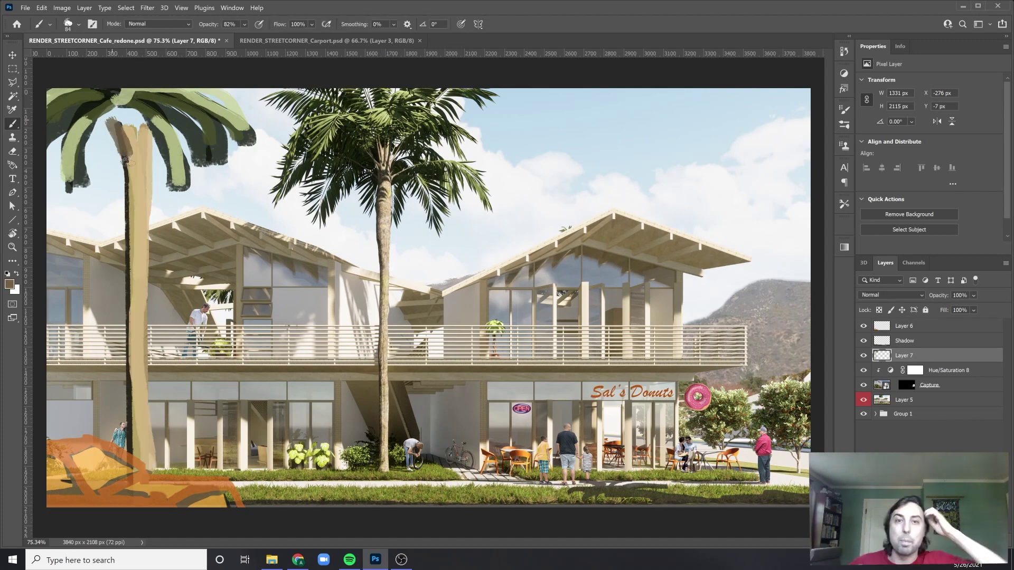
pyautogui.moveTo(130, 158); pyautogui.dragTo(129, 470)
pyautogui.moveTo(129, 130); pyautogui.dragTo(132, 103)
pyautogui.keyDown('alt'); pyautogui.click(427, 175); pyautogui.keyUp('alt')
pyautogui.scroll(-3, 426, 175)
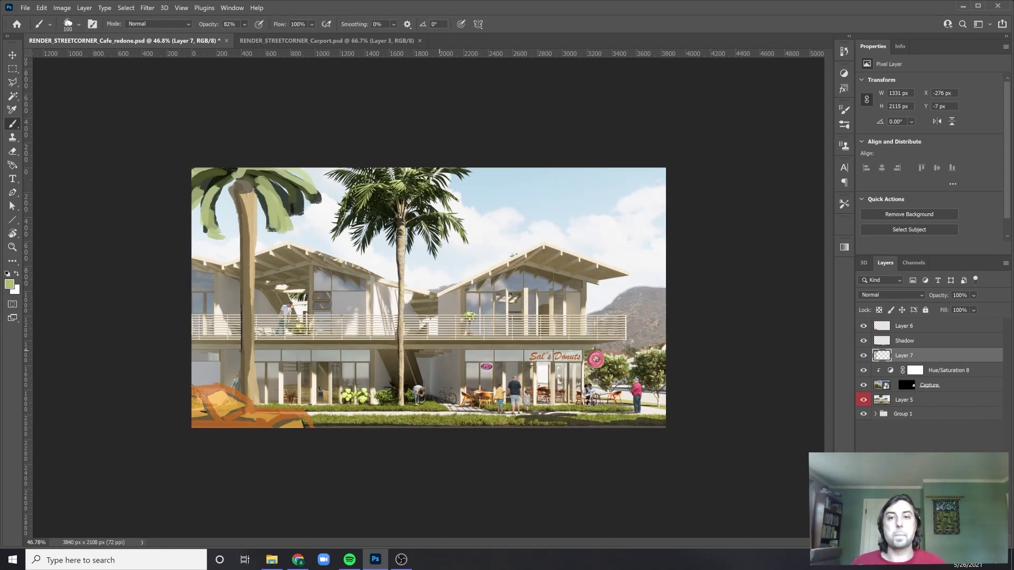
# Stretch the painted palm wider by transforming its left side
pyautogui.hotkey('ctrl', 't')
pyautogui.moveTo(120, 285)
pyautogui.mouseDown()
pyautogui.moveTo(553, 286)
pyautogui.moveTo(518, 285)
pyautogui.mouseUp()
pyautogui.press('Return')
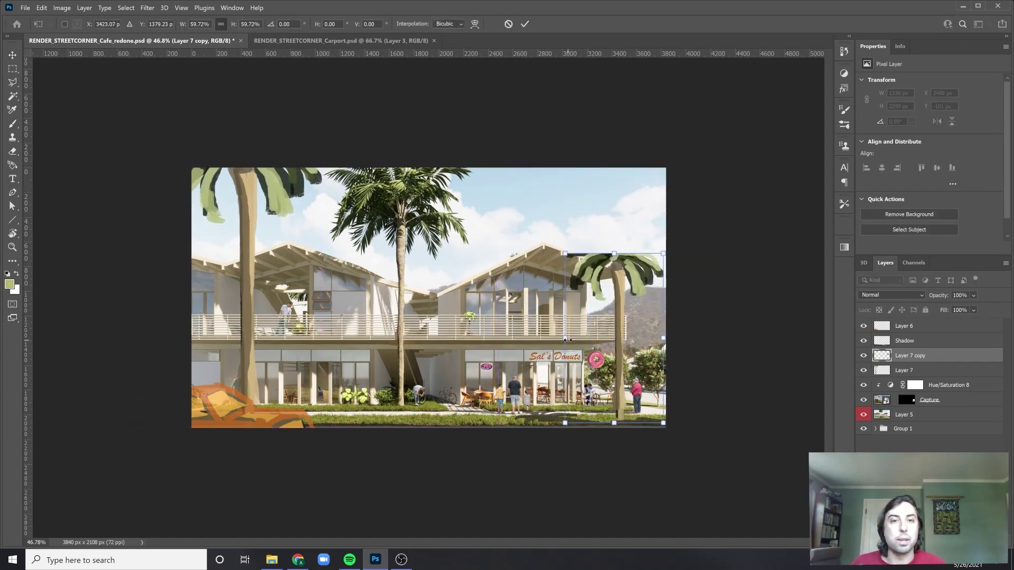
# Paint a dark frond on the palm, then pick light green for the fronds
pyautogui.press('b')
pyautogui.scroll(3, 528, 237)
pyautogui.moveTo(359, 221)
pyautogui.mouseDown()
pyautogui.moveTo(560, 248)
pyautogui.moveTo(507, 248)
pyautogui.moveTo(465, 386)
pyautogui.mouseUp()
pyautogui.keyDown('alt'); pyautogui.click(523, 285); pyautogui.keyUp('alt')
pyautogui.hotkey('ctrl', '0')
pyautogui.scroll(2, 423, 296)
# Duplicate the palm, then shrink and resize the copy at the building's right
pyautogui.press('v')
pyautogui.scroll(-3, 422, 295)
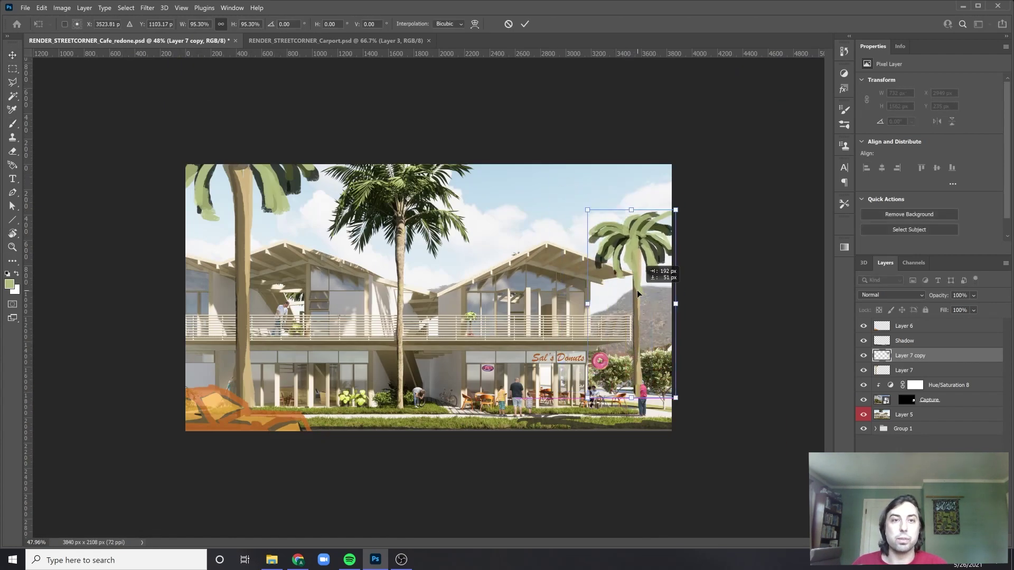
pyautogui.hotkey('ctrl', 'j')
pyautogui.hotkey('ctrl', 't')
pyautogui.moveTo(660, 248); pyautogui.dragTo(822, 185)
pyautogui.press('Return')
pyautogui.hotkey('ctrl', 't')
pyautogui.press('Return')
# Select the right palm copy layer, confirm its transform, and revert the middle palm to its smaller size
pyautogui.scroll(1, 675, 281)
pyautogui.rightClick(720, 225)
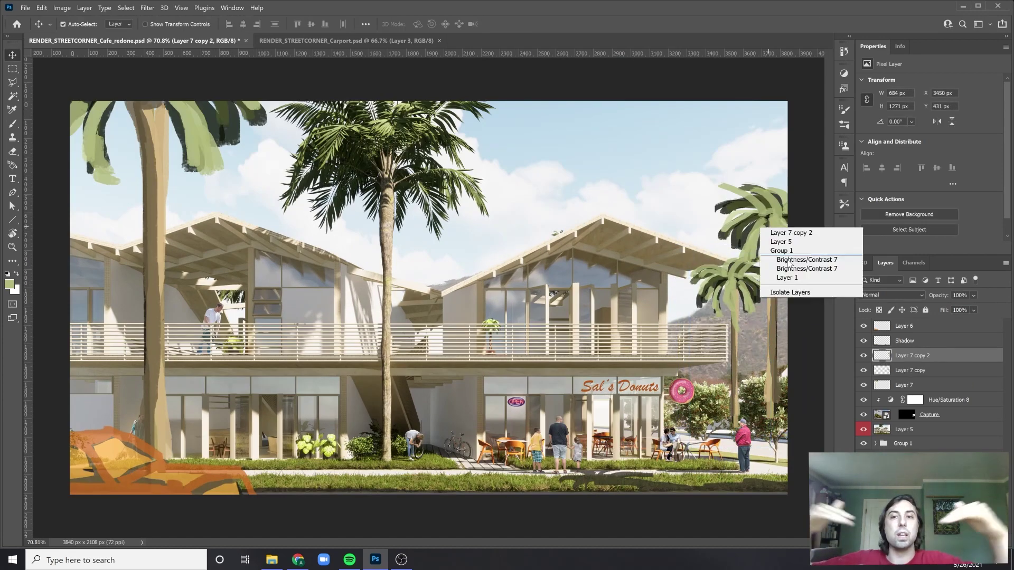
pyautogui.click(731, 232)
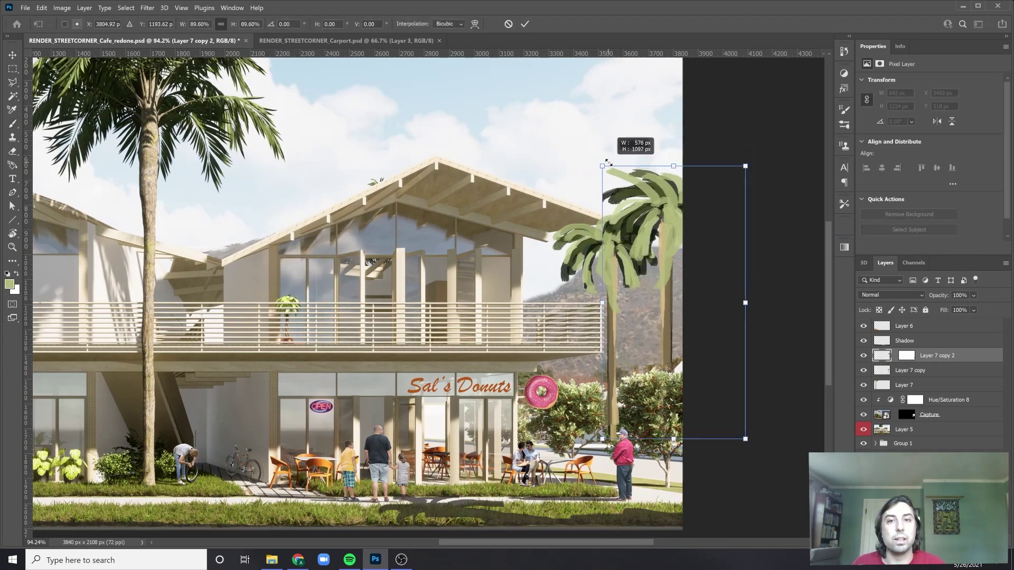
pyautogui.press('Return')
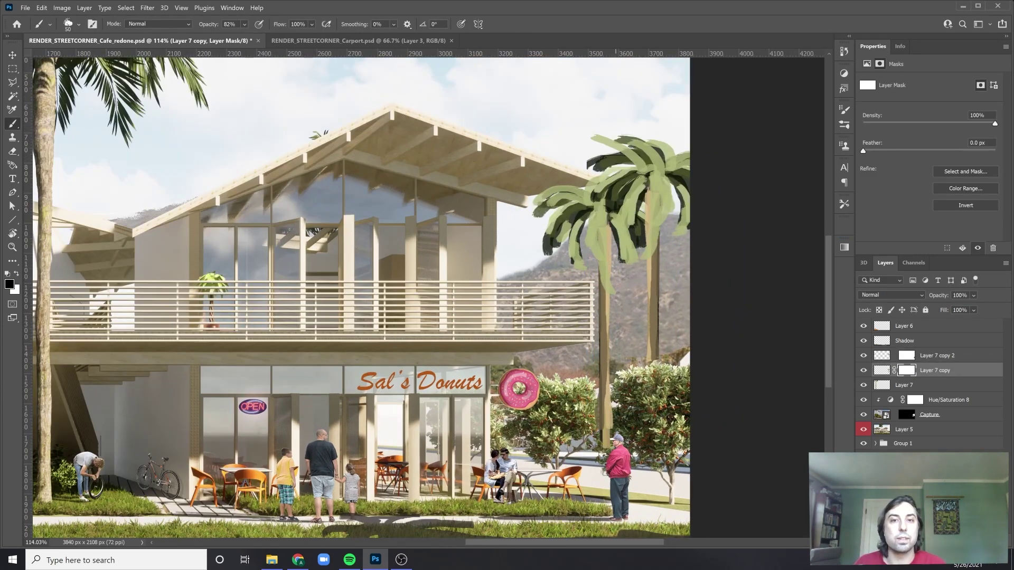
pyautogui.hotkey('ctrl', 'z')
pyautogui.hotkey('ctrl', 'z')
pyautogui.hotkey('ctrl', 'z')
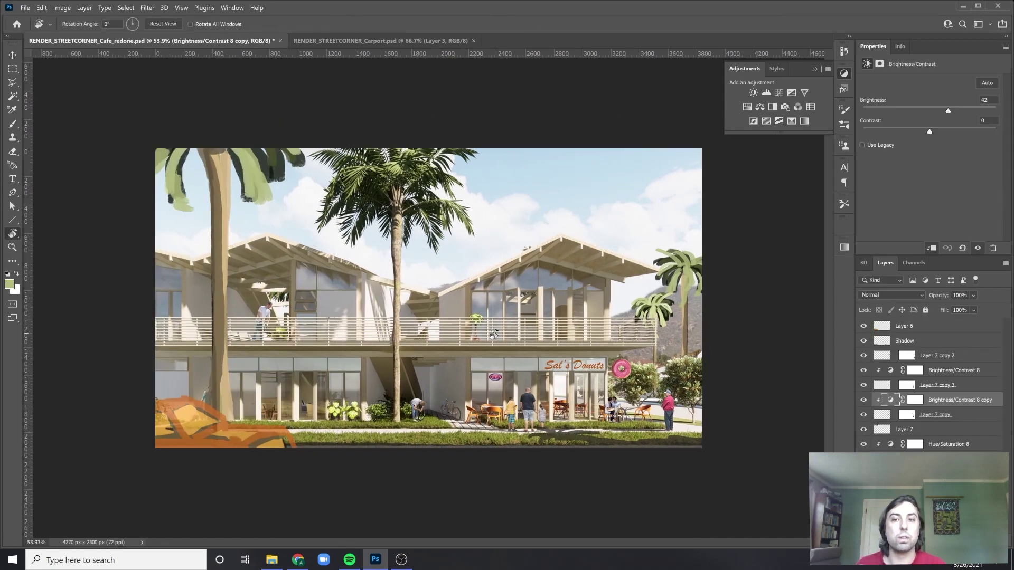
pyautogui.click(594, 407)
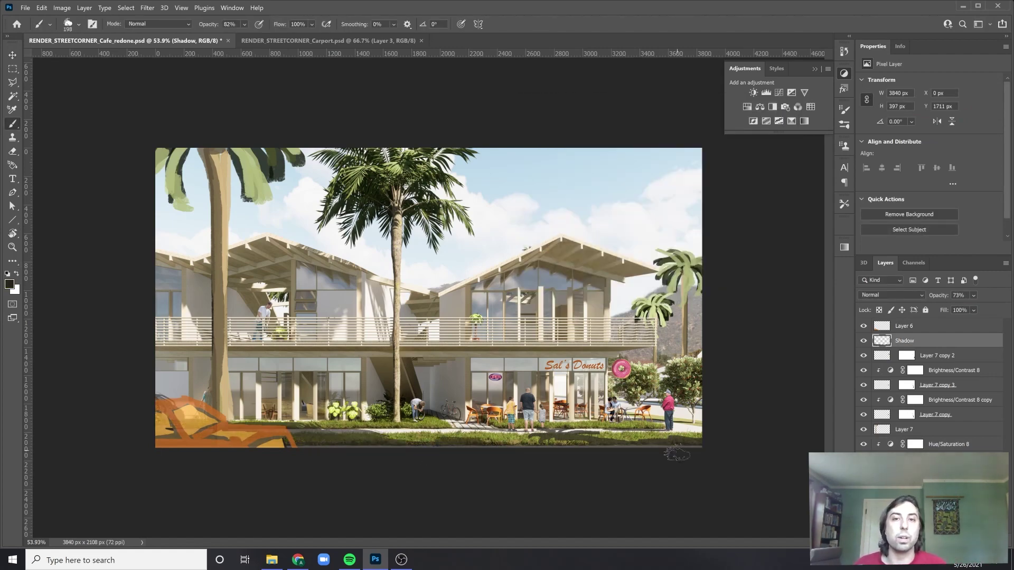
# Paint over the flat shadow right of the café chair with a larger brush
pyautogui.keyDown('alt'); pyautogui.scroll(5, 681, 448); pyautogui.keyUp('alt')
pyautogui.keyDown('alt'); pyautogui.scroll(4, 668, 480); pyautogui.keyUp('alt')
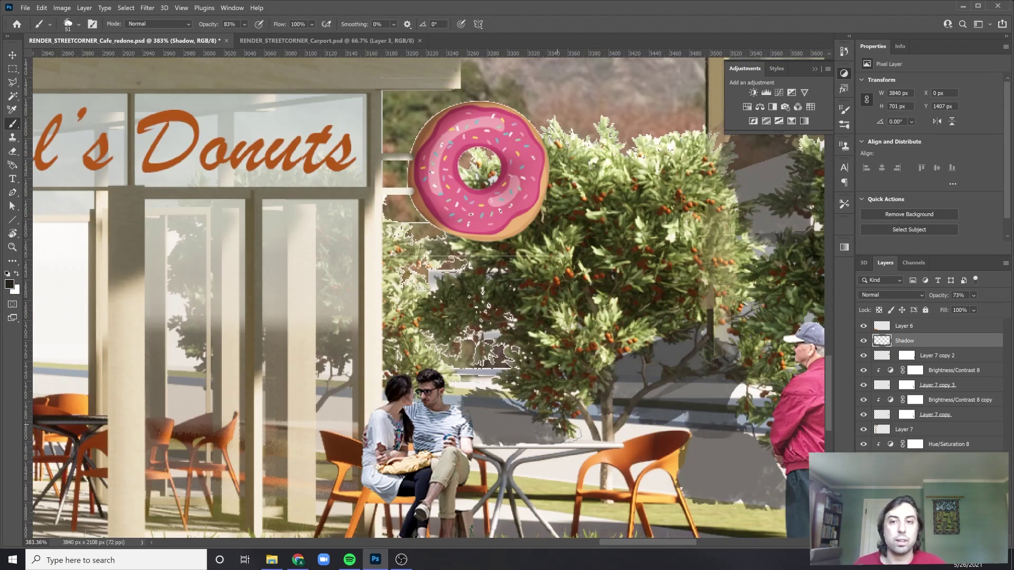
pyautogui.press(']')
pyautogui.click(735, 466)
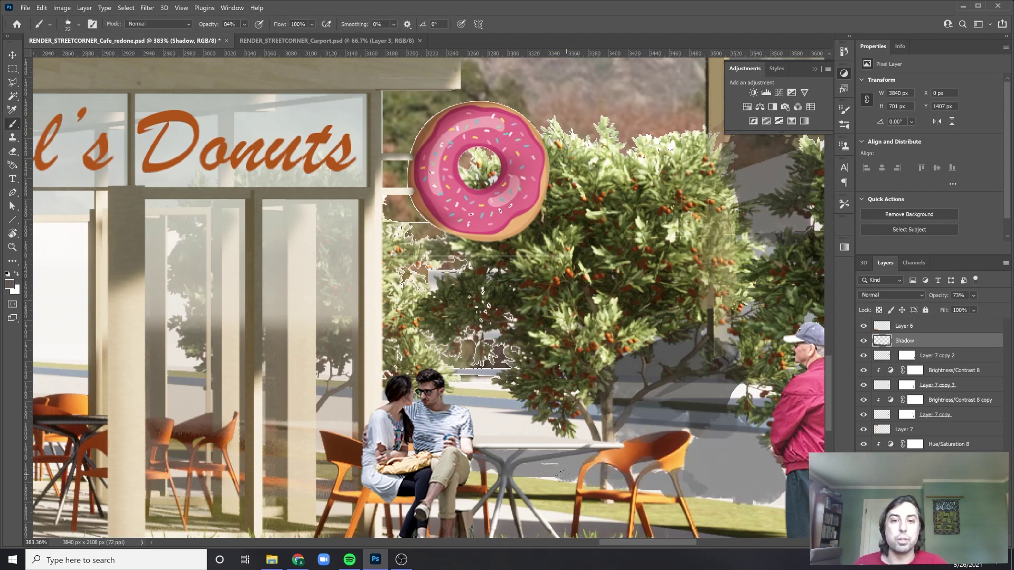
pyautogui.keyDown('alt'); pyautogui.scroll(-5, 565, 475); pyautogui.keyUp('alt')
pyautogui.keyDown('alt'); pyautogui.scroll(2, 581, 448); pyautogui.keyUp('alt')
pyautogui.keyDown('alt'); pyautogui.scroll(-4, 607, 422); pyautogui.keyUp('alt')
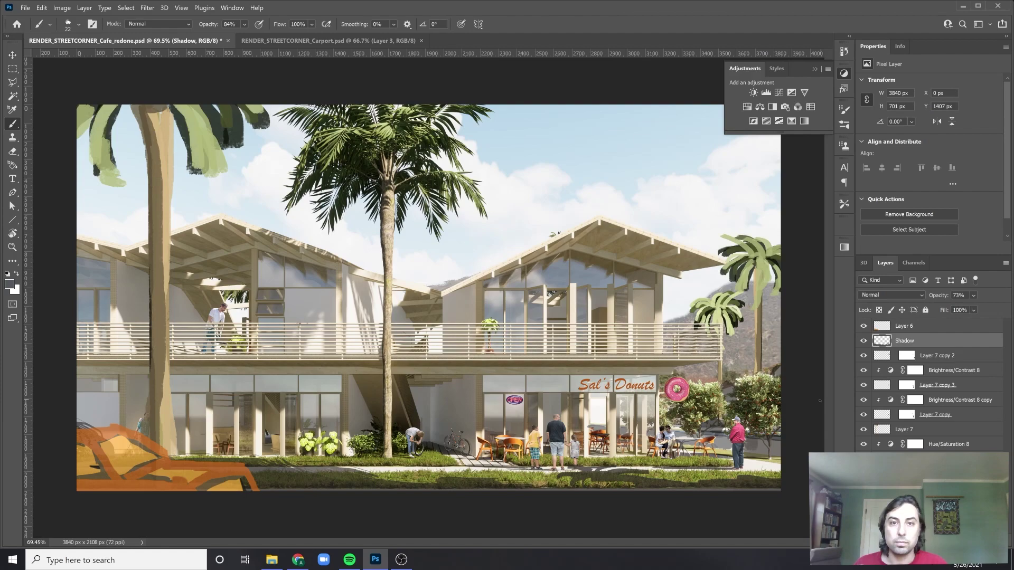
pyautogui.keyDown('alt'); pyautogui.scroll(2, 422, 296); pyautogui.keyUp('alt')
# On a new Layer 8, paint a yellow figure standing on the upper balcony
pyautogui.hotkey('ctrl', 'shift', 'alt', 'n')
pyautogui.press('[')
pyautogui.press('[')
pyautogui.press('[')
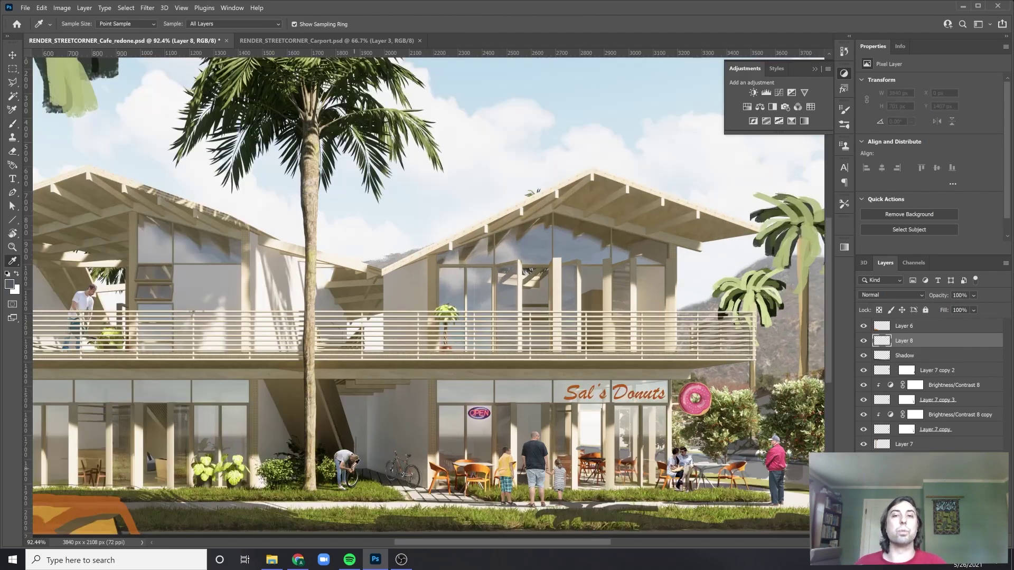
pyautogui.keyDown('alt'); pyautogui.scroll(-2, 423, 296); pyautogui.keyUp('alt')
pyautogui.keyDown('alt'); pyautogui.scroll(3, 423, 296); pyautogui.keyUp('alt')
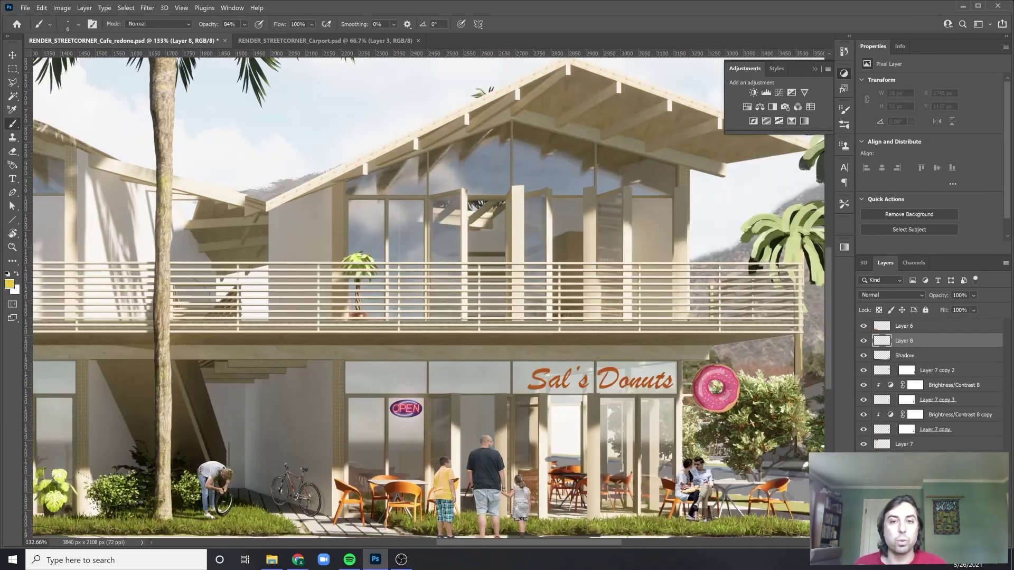
pyautogui.keyDown('alt'); pyautogui.scroll(3, 513, 252); pyautogui.keyUp('alt')
pyautogui.press(']')
pyautogui.press(']')
pyautogui.press(']')
pyautogui.moveTo(500, 258); pyautogui.dragTo(538, 249)
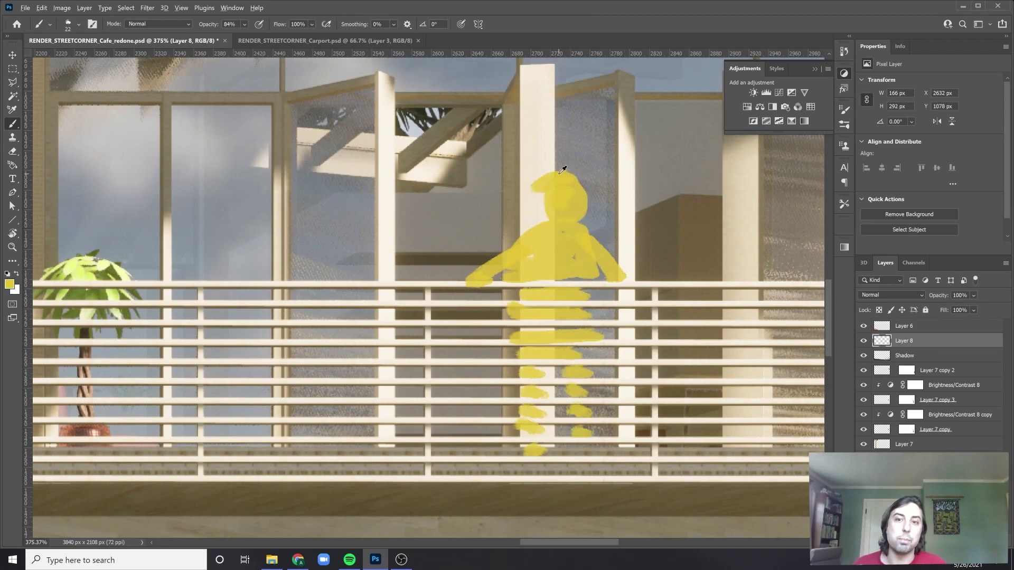
pyautogui.keyDown('alt'); pyautogui.scroll(-3, 563, 169); pyautogui.keyUp('alt')
# Shade the yellow figure's left side with an olive colour and a smaller brush
pyautogui.click(9, 284)
pyautogui.click(624, 211)
pyautogui.press('Return')
pyautogui.keyDown('alt'); pyautogui.scroll(4, 426, 286); pyautogui.keyUp('alt')
pyautogui.press('[')
pyautogui.press('[')
pyautogui.moveTo(467, 158); pyautogui.dragTo(406, 286)
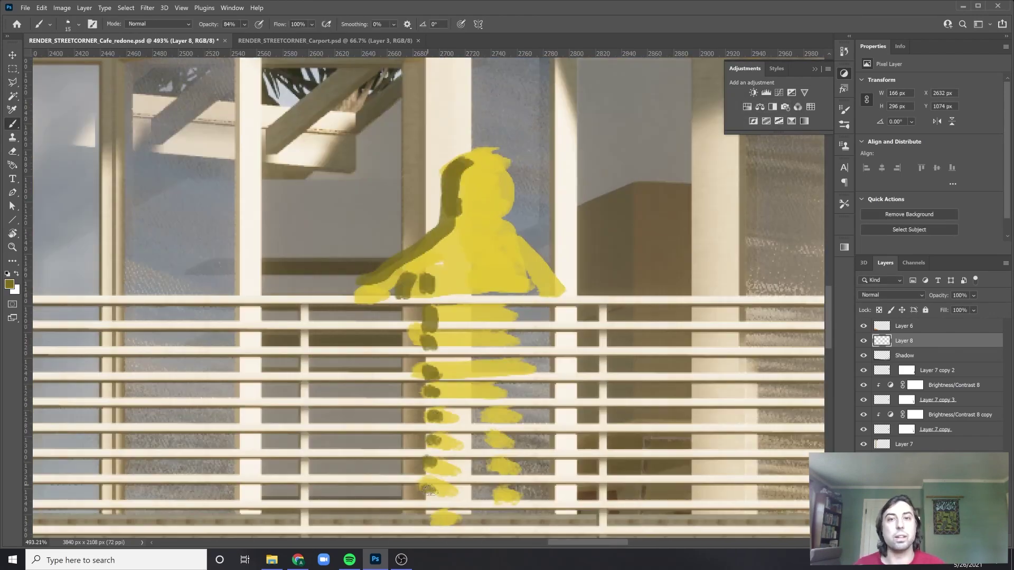
pyautogui.moveTo(346, 302); pyautogui.dragTo(344, 303)
pyautogui.keyDown('alt'); pyautogui.scroll(-6, 343, 303); pyautogui.keyUp('alt')
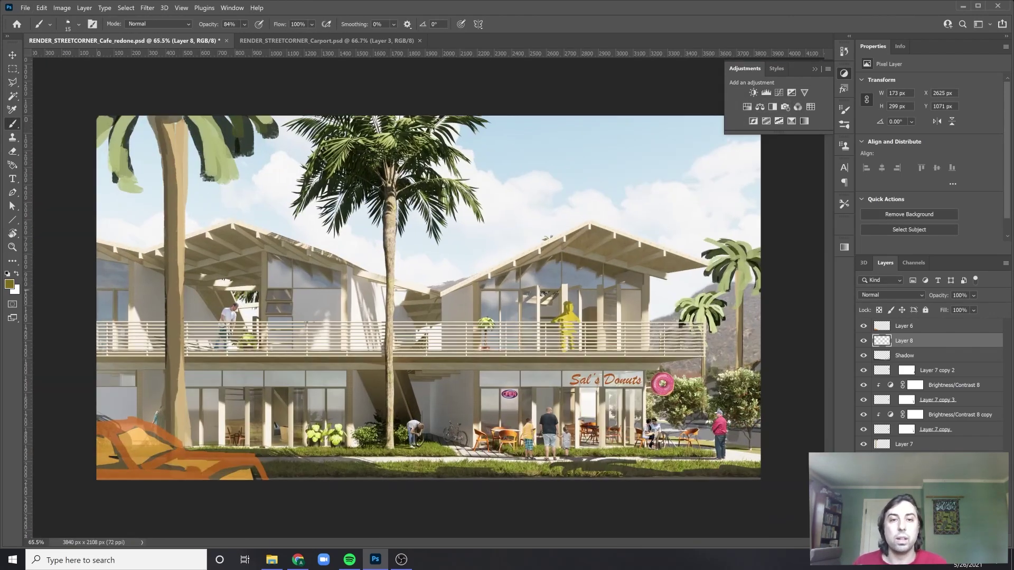
# Rename the top car layer to Car2
pyautogui.keyDown('alt'); pyautogui.scroll(2, 575, 387); pyautogui.keyUp('alt')
pyautogui.doubleClick(904, 326)
pyautogui.write('Car1')
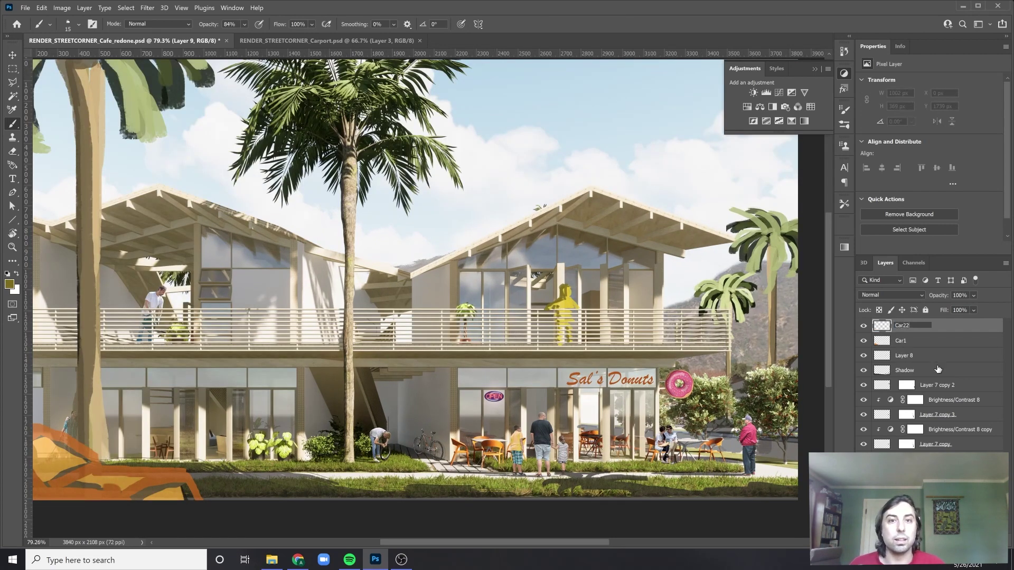
pyautogui.press('Return')
# Paint a grey car at bottom right, move it further right, and add a Hue/Saturation adjustment
pyautogui.click(9, 284)
pyautogui.press('Return')
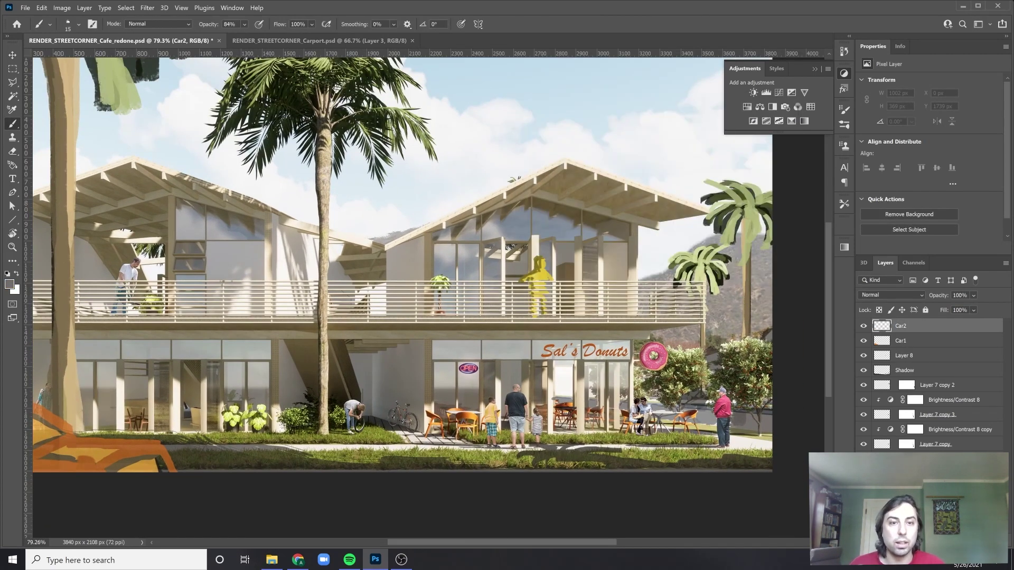
pyautogui.scroll(-1, 412, 296)
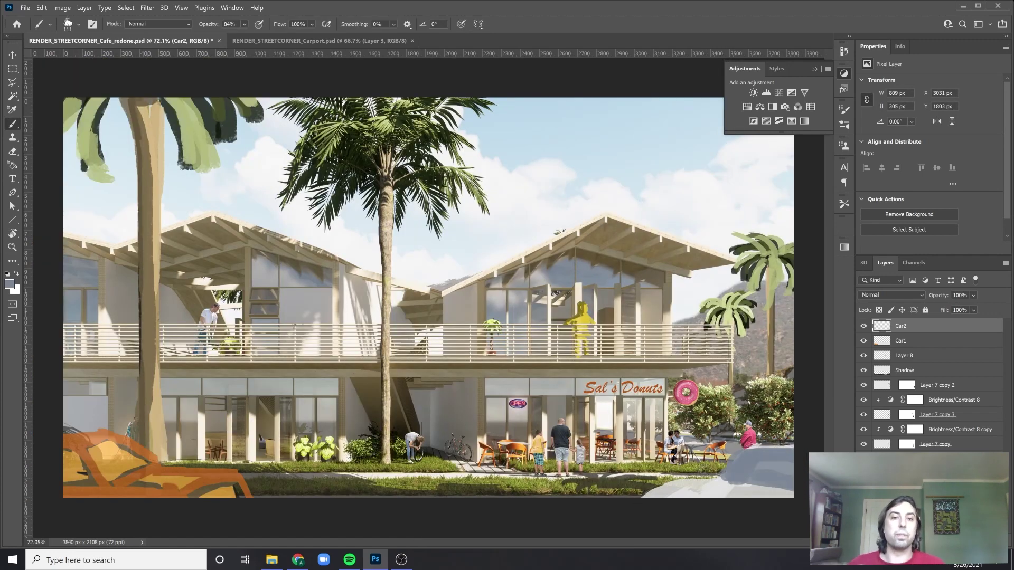
pyautogui.press('b')
pyautogui.moveTo(712, 487); pyautogui.dragTo(630, 491)
pyautogui.scroll(1, 734, 422)
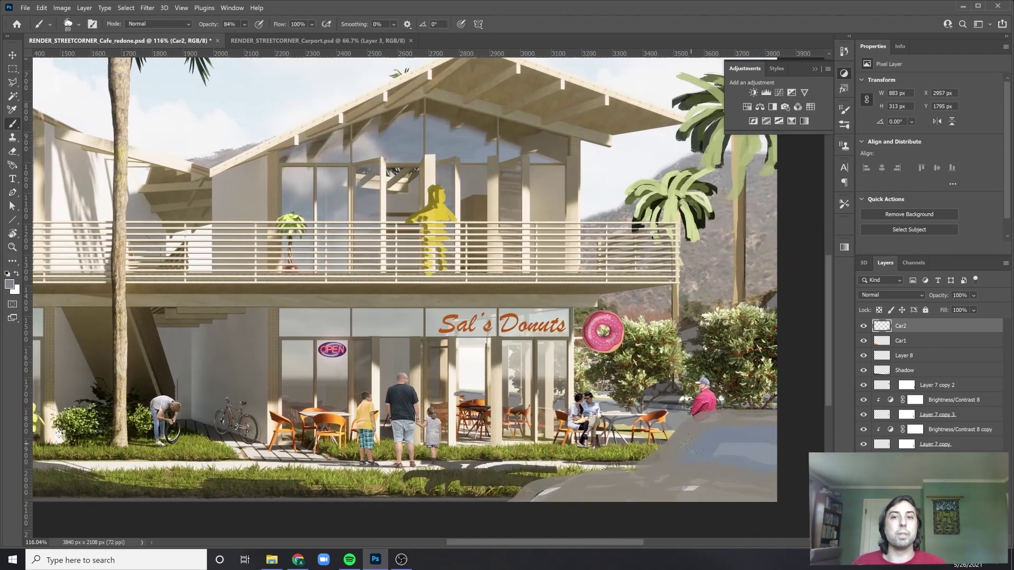
pyautogui.scroll(-3, 734, 412)
pyautogui.scroll(2, 733, 401)
pyautogui.press('v')
pyautogui.moveTo(660, 445); pyautogui.dragTo(736, 446)
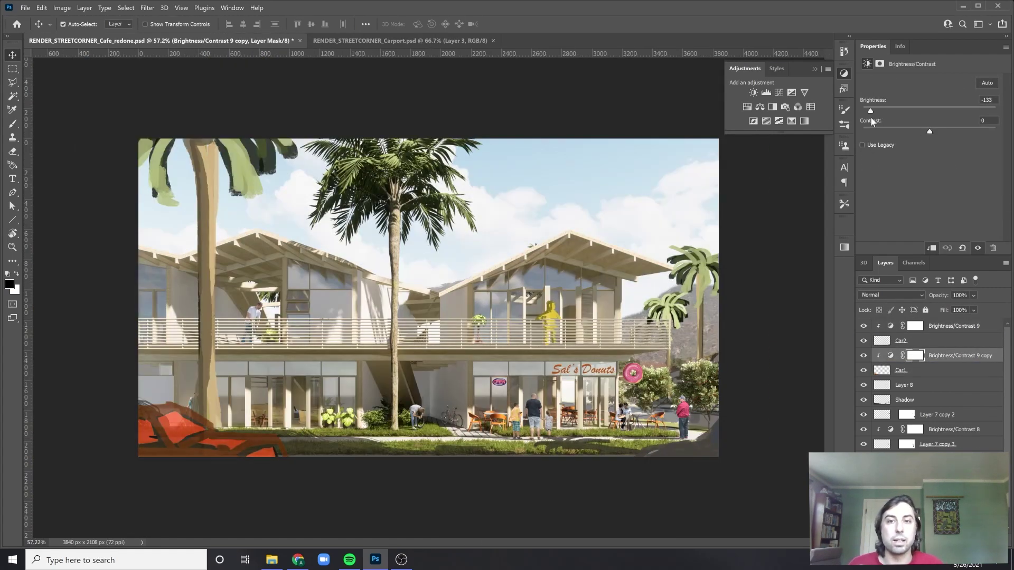
pyautogui.click(747, 107)
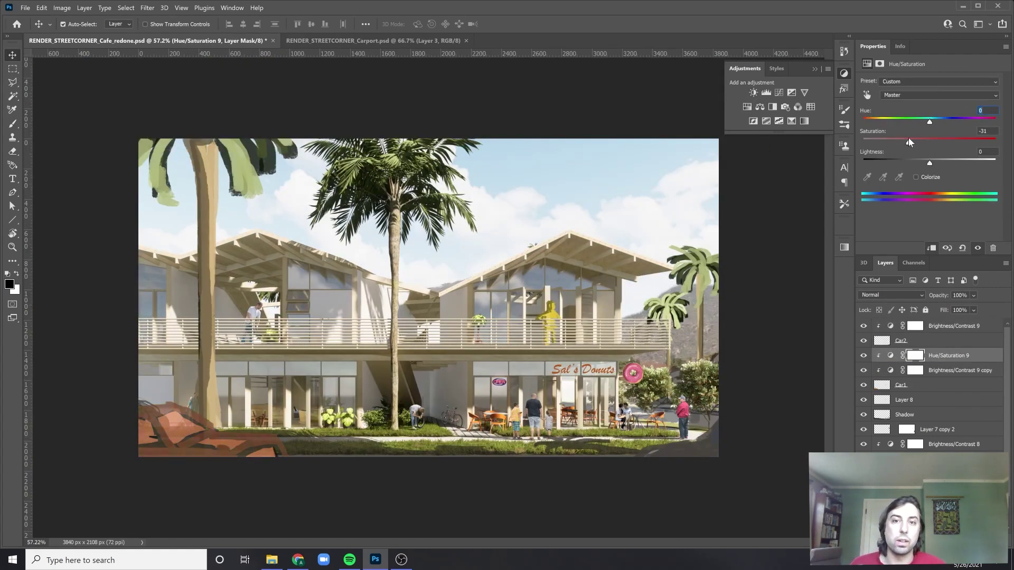
pyautogui.scroll(1, 427, 303)
# Transform the orange bottom-left car and move it 240 px right
pyautogui.click(242, 428)
pyautogui.hotkey('ctrl', 't')
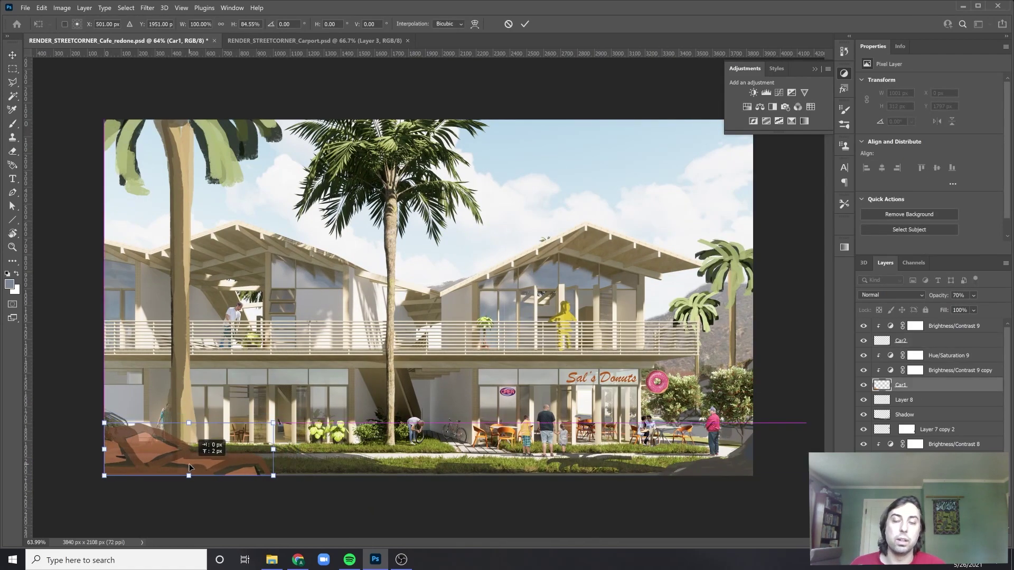
pyautogui.press('Return')
pyautogui.scroll(-1, 430, 349)
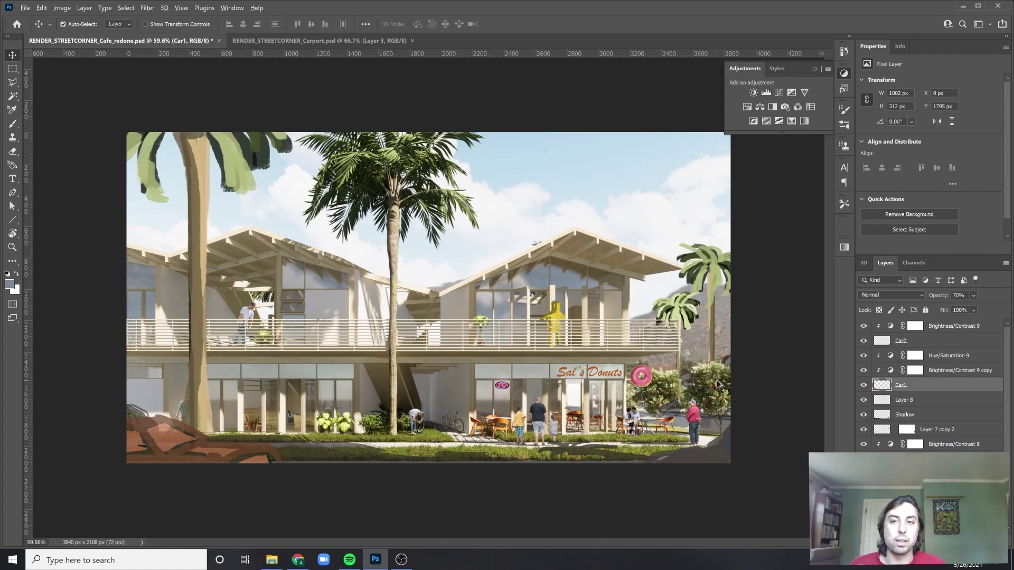
pyautogui.scroll(1, 430, 348)
pyautogui.scroll(5, 511, 285)
pyautogui.scroll(-6, 486, 365)
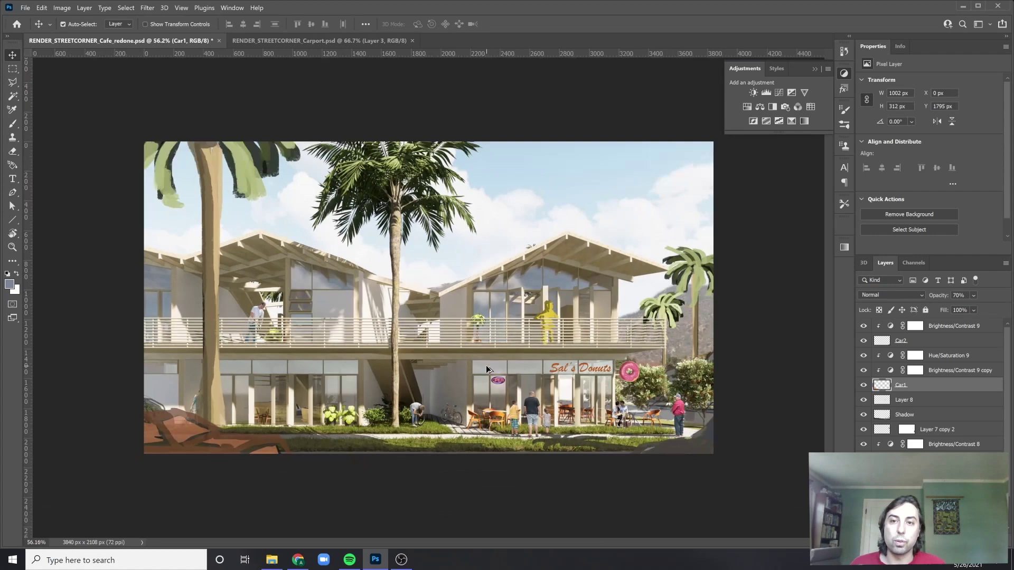
pyautogui.scroll(1, 486, 365)
pyautogui.moveTo(295, 430); pyautogui.dragTo(375, 433)
# Start painting brown onto the bottom-left car
pyautogui.press('b')
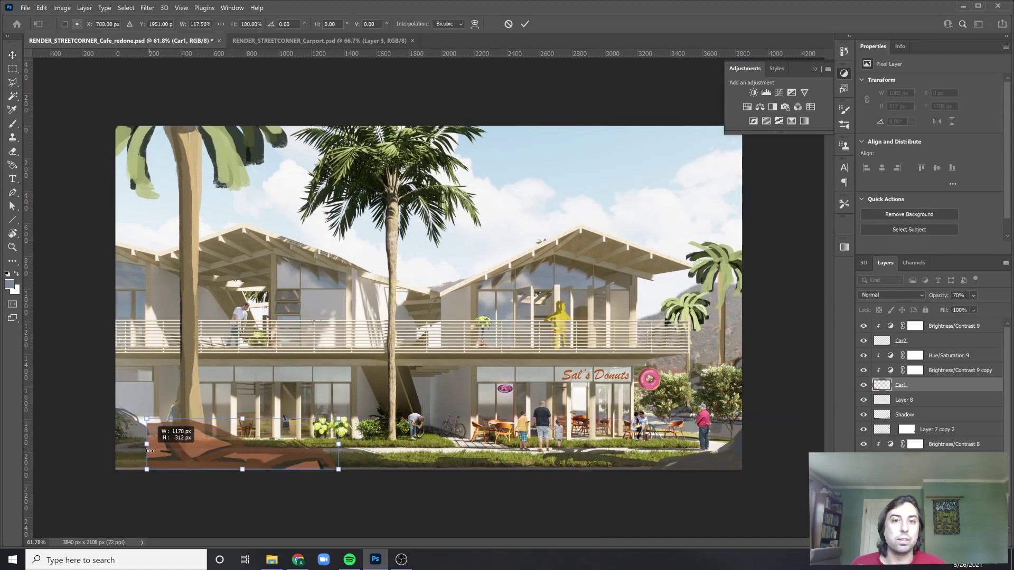
pyautogui.keyDown('alt'); pyautogui.click(264, 433); pyautogui.keyUp('alt')
pyautogui.scroll(10, 93, 465)
# Extend the car body with brown strokes, then switch to orange paint
pyautogui.moveTo(153, 365); pyautogui.dragTo(237, 365)
pyautogui.scroll(-3, 196, 396)
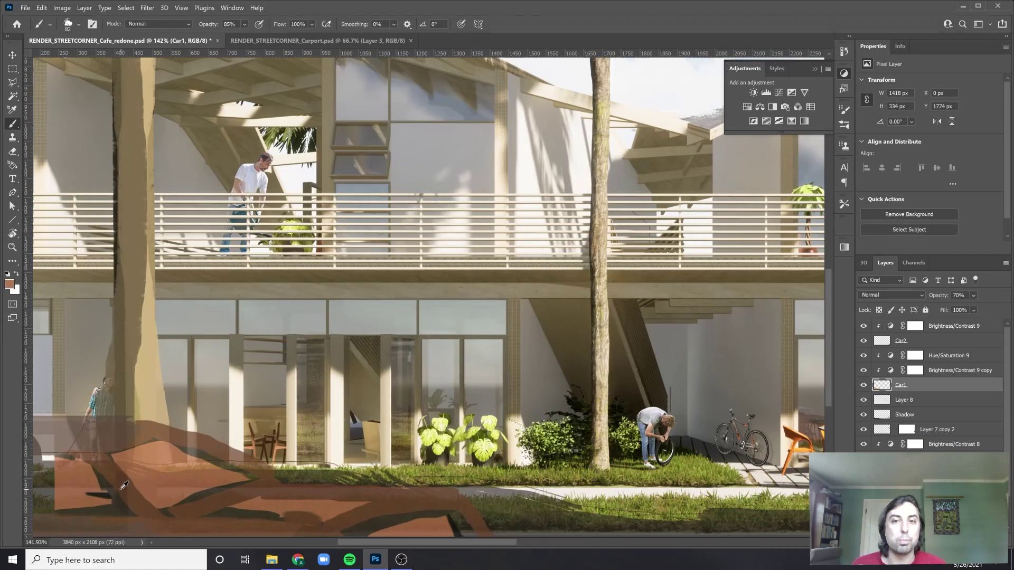
pyautogui.scroll(4, 211, 401)
pyautogui.moveTo(180, 378); pyautogui.dragTo(251, 377)
pyautogui.click(9, 284)
pyautogui.press('Return')
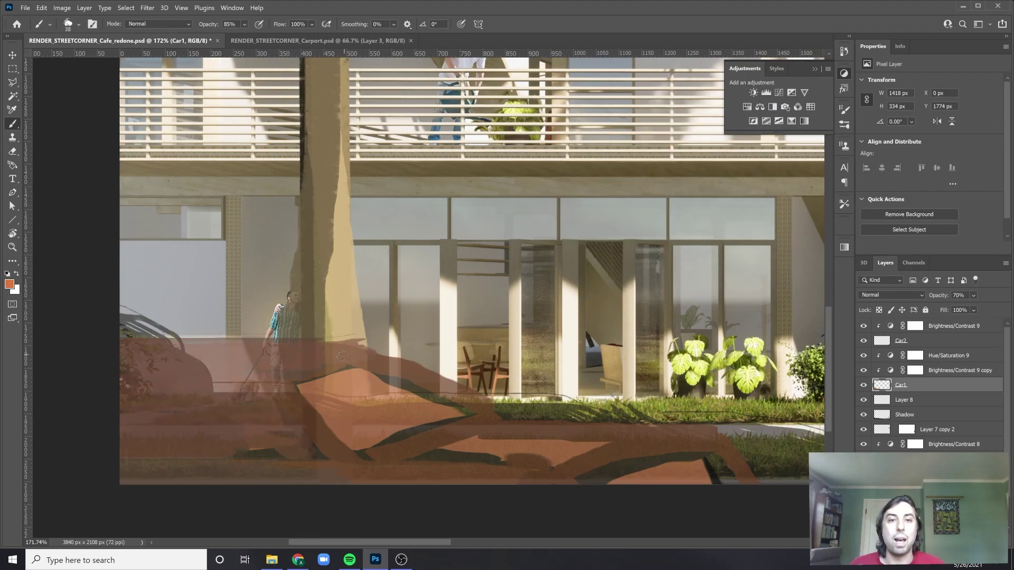
pyautogui.scroll(-5, 343, 357)
pyautogui.scroll(6, 342, 357)
# Paint dark shadows under the car and sample a dark colour from the image
pyautogui.moveTo(317, 391)
pyautogui.mouseDown()
pyautogui.moveTo(476, 380)
pyautogui.moveTo(581, 359)
pyautogui.mouseUp()
pyautogui.scroll(-2, 387, 372)
pyautogui.keyDown('alt'); pyautogui.click(388, 373); pyautogui.keyUp('alt')
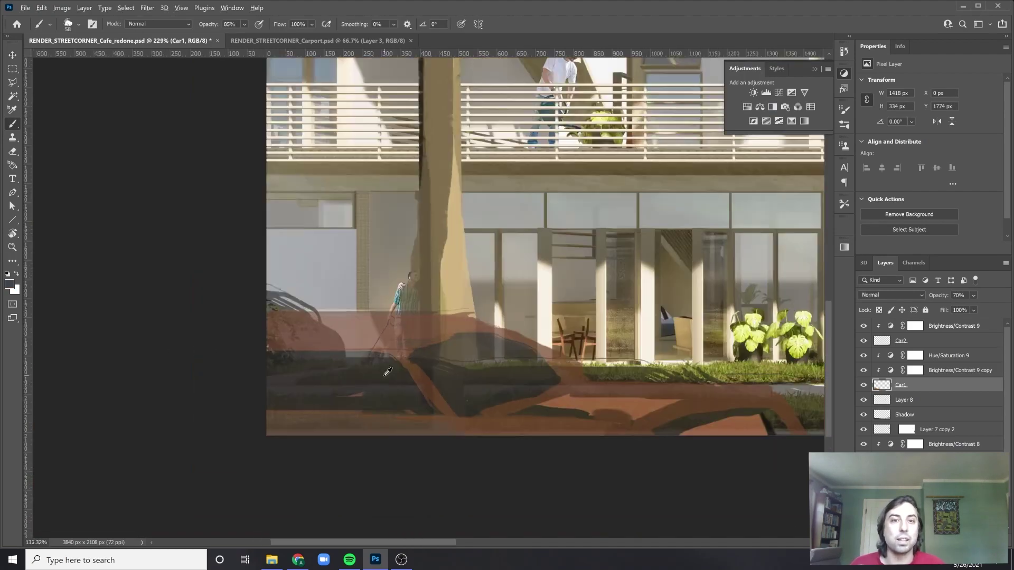
pyautogui.scroll(-5, 387, 373)
pyautogui.scroll(4, 387, 373)
# On new Layer 9, paint a dark figure beside the storefront plants with a smaller brush
pyautogui.hotkey('ctrl', 'shift', 'alt', 'n')
pyautogui.press('Escape')
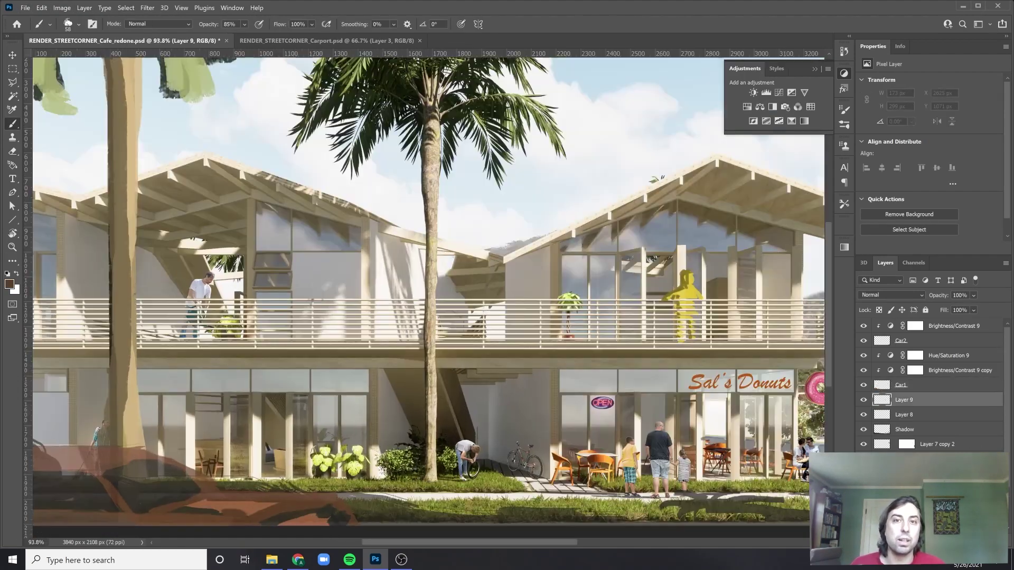
pyautogui.press('[')
pyautogui.press('[')
pyautogui.scroll(3, 253, 465)
pyautogui.moveTo(239, 485); pyautogui.dragTo(282, 456)
pyautogui.scroll(-1, 253, 459)
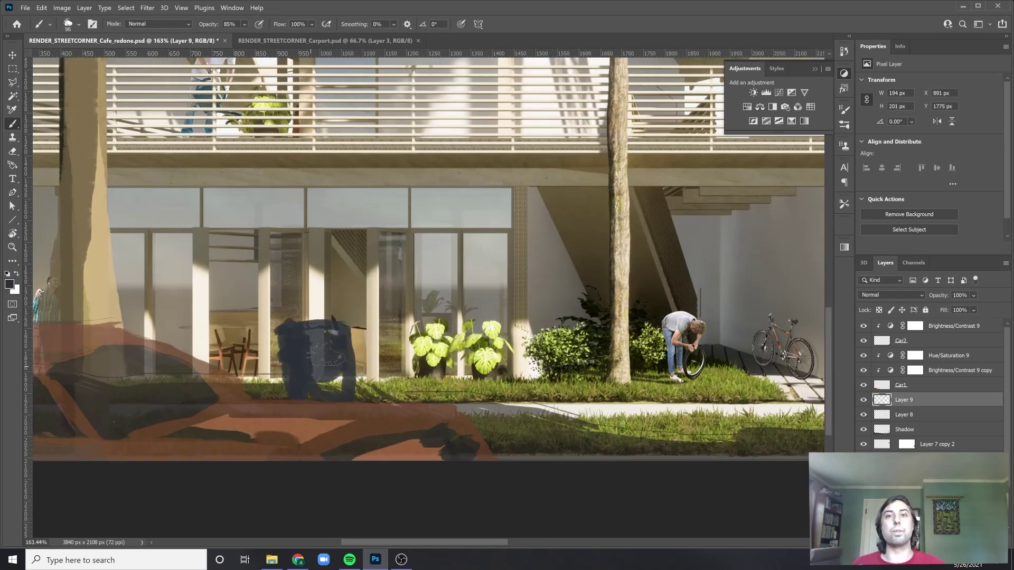
pyautogui.scroll(4, 325, 355)
# Move Layer 9 just below Car2 and paint the figure's head and shoulders
pyautogui.moveTo(919, 371); pyautogui.dragTo(919, 349)
pyautogui.scroll(-1, 450, 248)
pyautogui.moveTo(449, 272); pyautogui.dragTo(449, 230)
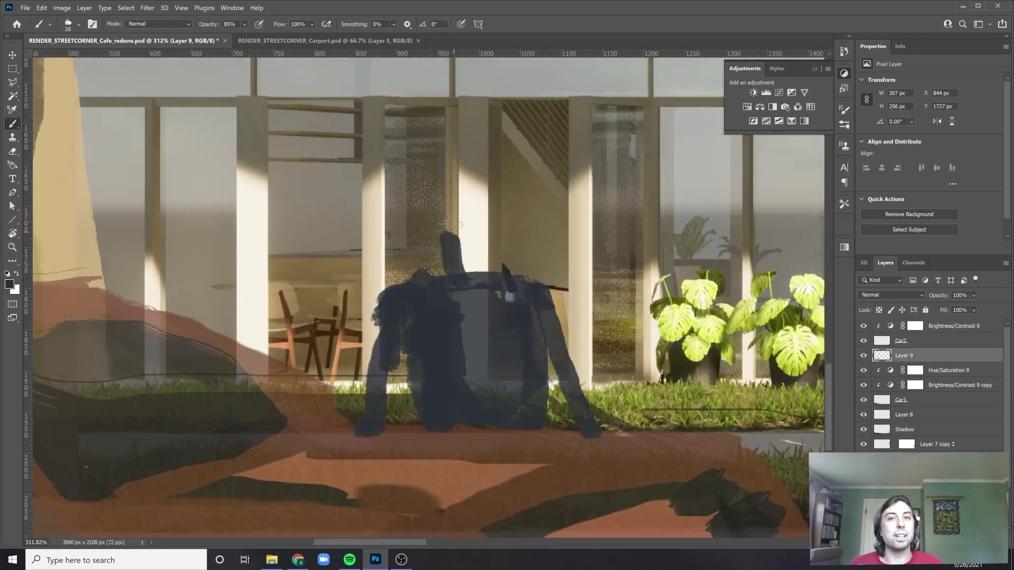
pyautogui.press('[')
pyautogui.press('[')
pyautogui.press('[')
pyautogui.press('8')
pyautogui.press('8')
# Refine the figure's head outline and touch up its lower edge
pyautogui.moveTo(426, 196); pyautogui.dragTo(423, 232)
pyautogui.scroll(2, 439, 190)
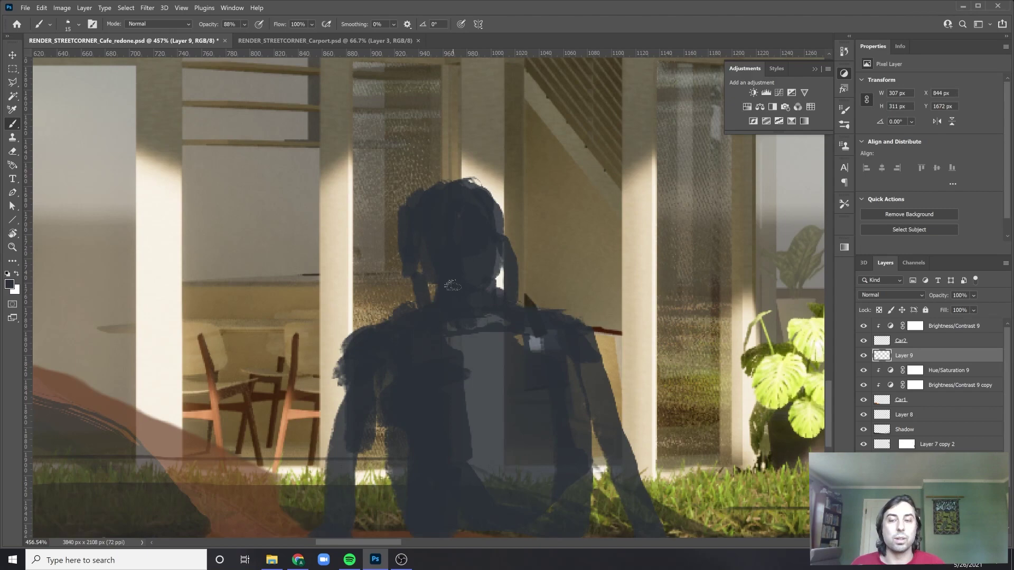
pyautogui.scroll(-5, 451, 286)
pyautogui.scroll(4, 451, 285)
pyautogui.press(']')
pyautogui.press(']')
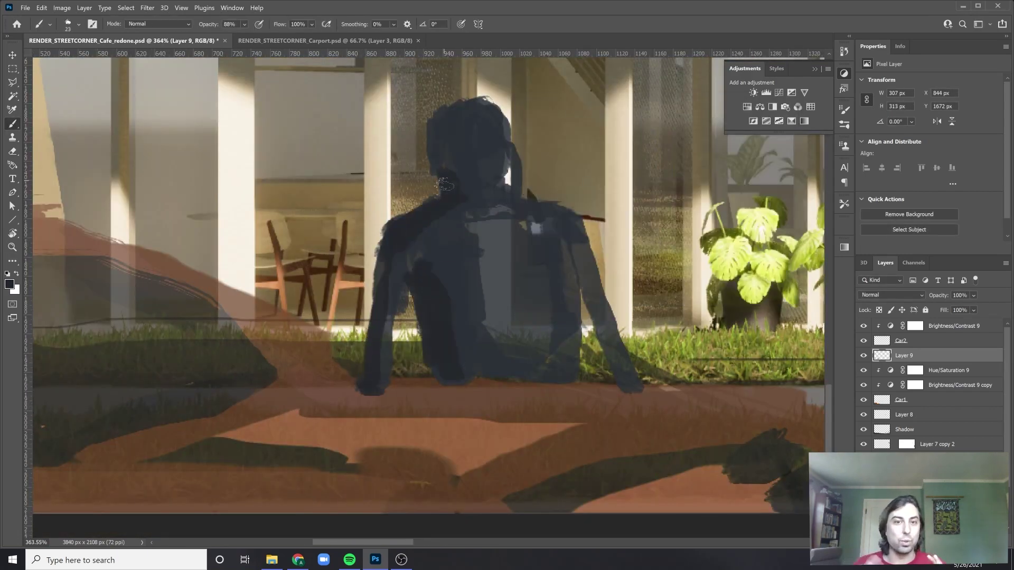
pyautogui.moveTo(531, 214); pyautogui.dragTo(530, 232)
pyautogui.press(']')
pyautogui.press(']')
pyautogui.press(']')
pyautogui.press(']')
pyautogui.scroll(-5, 444, 317)
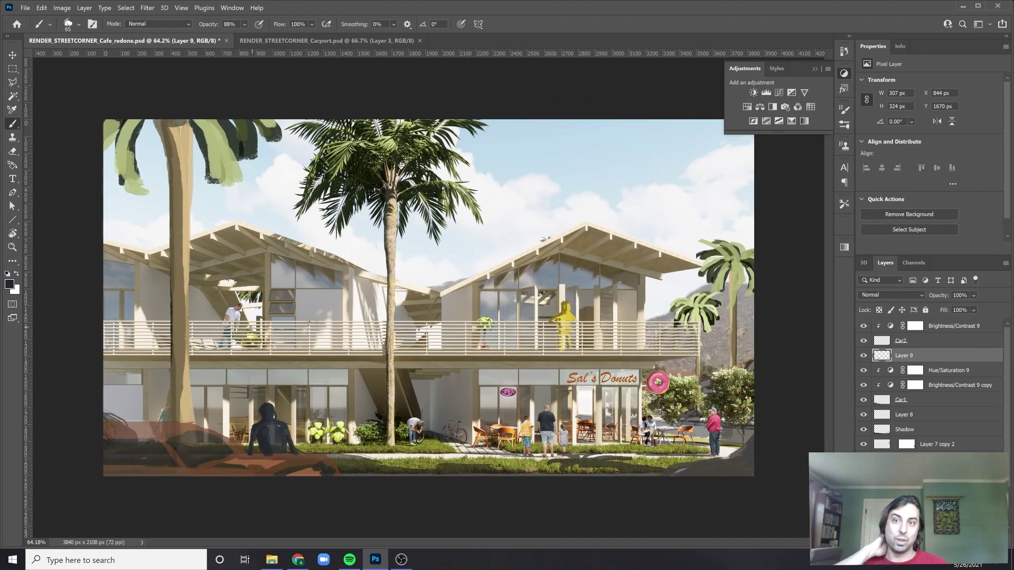
# Add a Brightness/Contrast adjustment layer and set up a smaller brush for its mask
pyautogui.click(718, 432)
pyautogui.press('b')
pyautogui.scroll(2, 295, 365)
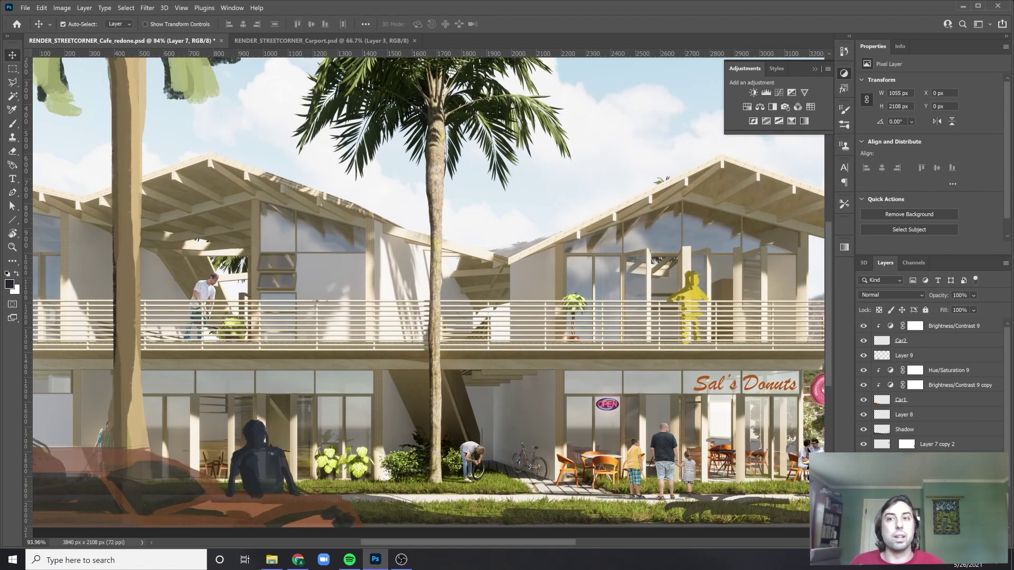
pyautogui.scroll(-2, 423, 291)
pyautogui.click(754, 92)
pyautogui.press('b')
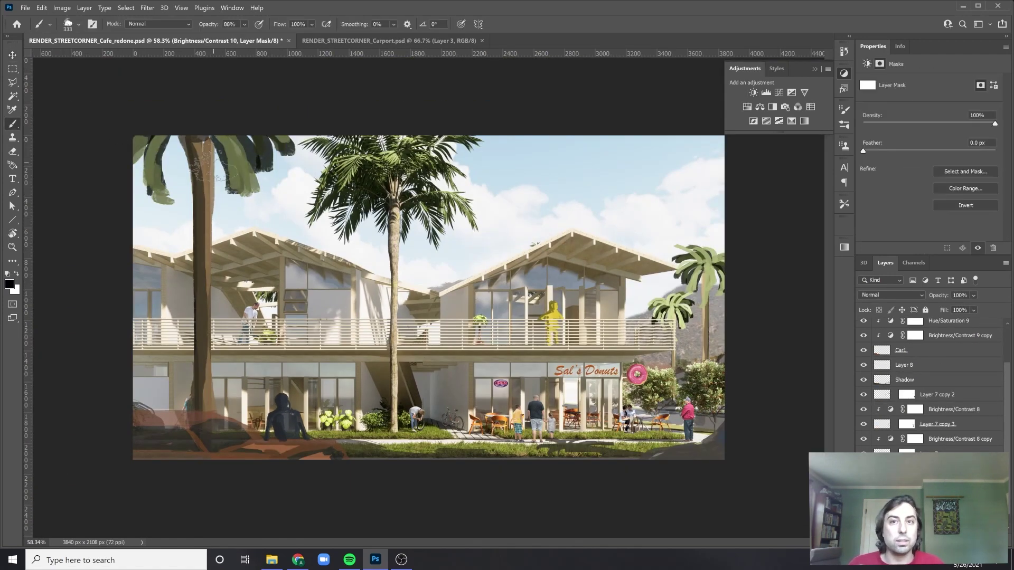
pyautogui.press('[')
pyautogui.press('[')
pyautogui.press('9')
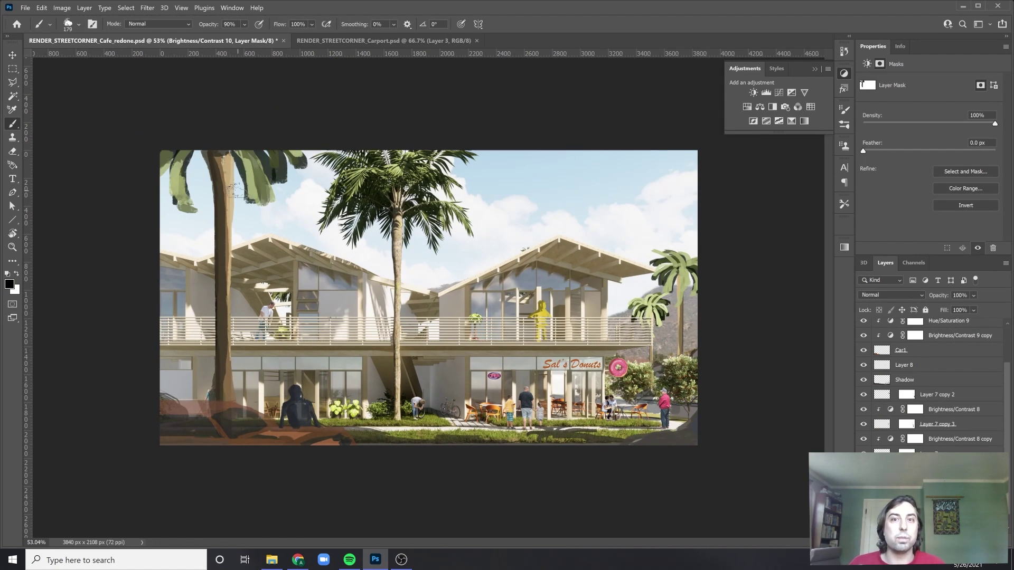
# On new Layer 10, brush light blue clouds across the sky at 23% opacity
pyautogui.hotkey('ctrl', 'shift', 'alt', 'n')
pyautogui.press(']')
pyautogui.press(']')
pyautogui.moveTo(539, 214); pyautogui.dragTo(565, 222)
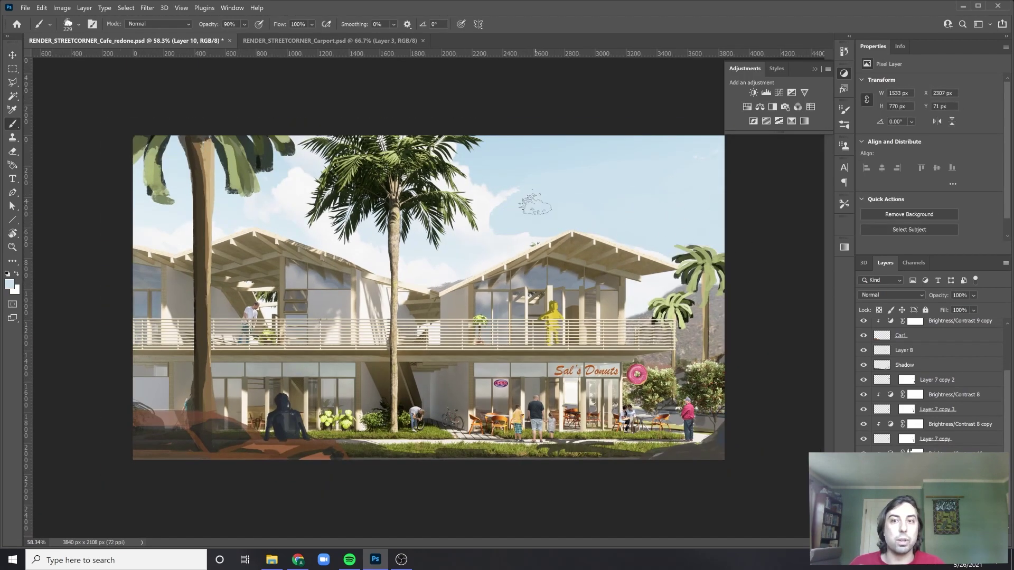
pyautogui.scroll(3, 168, 237)
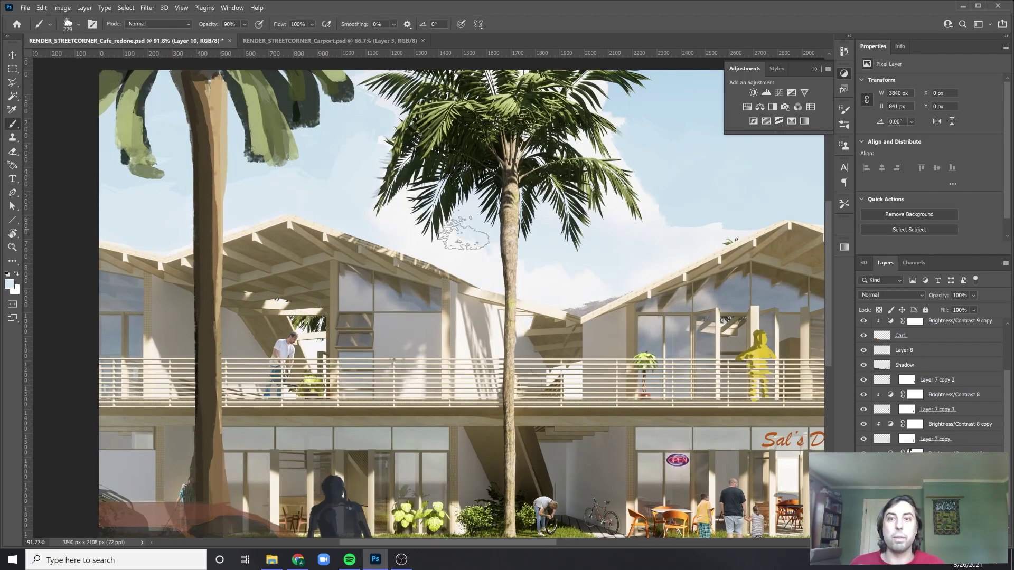
pyautogui.moveTo(544, 277); pyautogui.dragTo(449, 333)
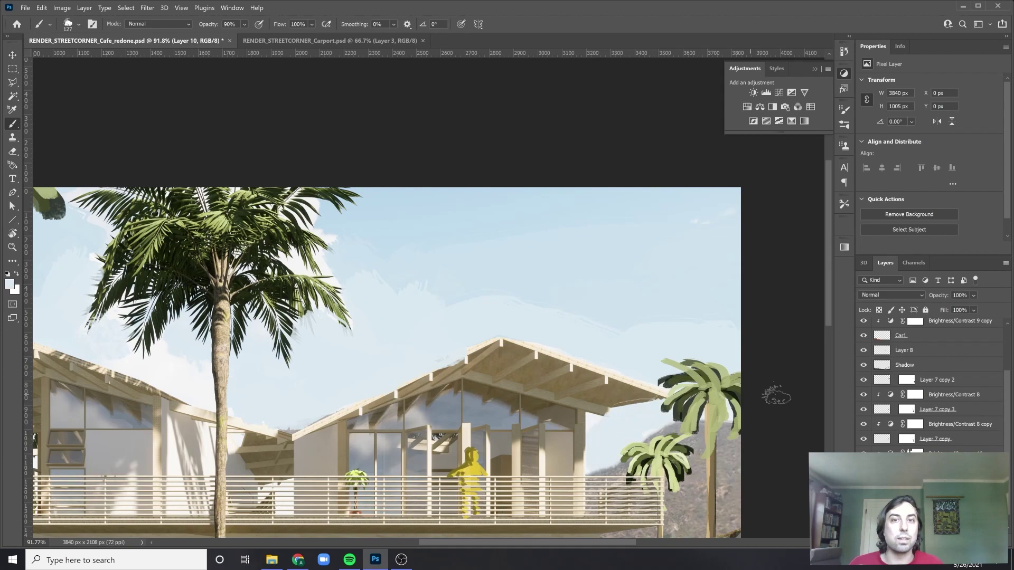
pyautogui.scroll(2, 366, 214)
pyautogui.scroll(-5, 413, 205)
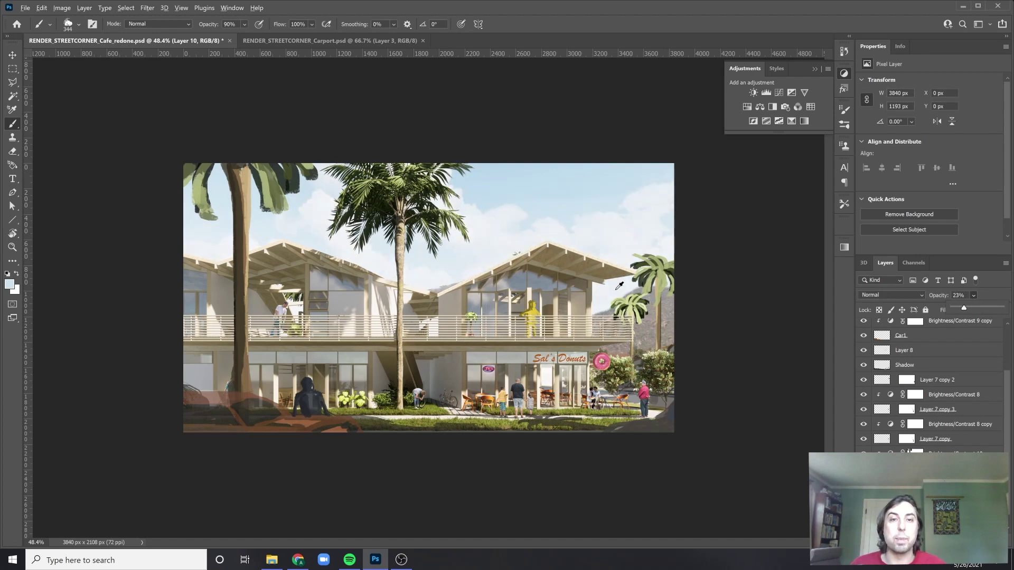
# Browse the 'palm tree png' results and preview a different palm image
pyautogui.scroll(1, 619, 286)
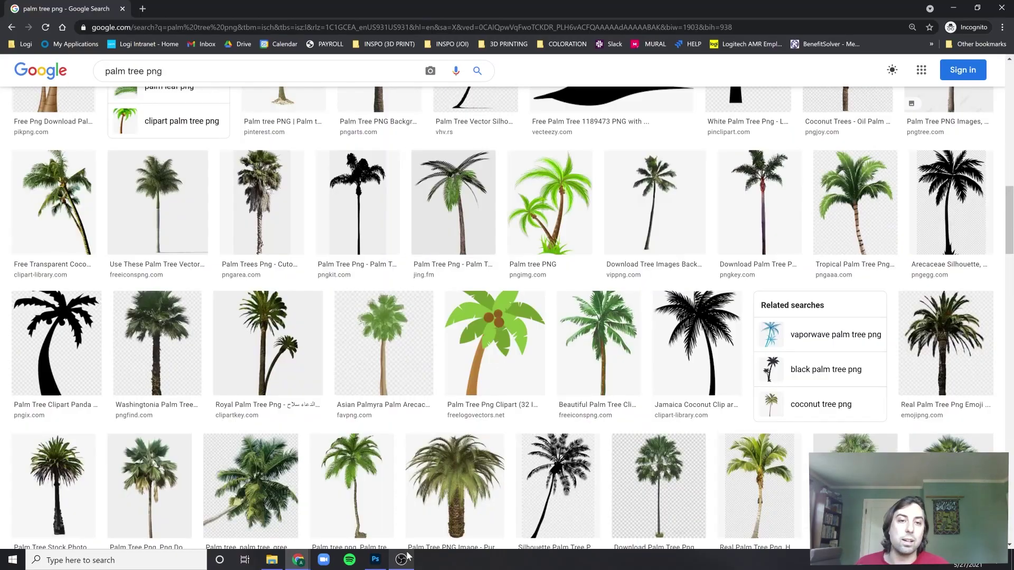
pyautogui.scroll(-15, 956, 107)
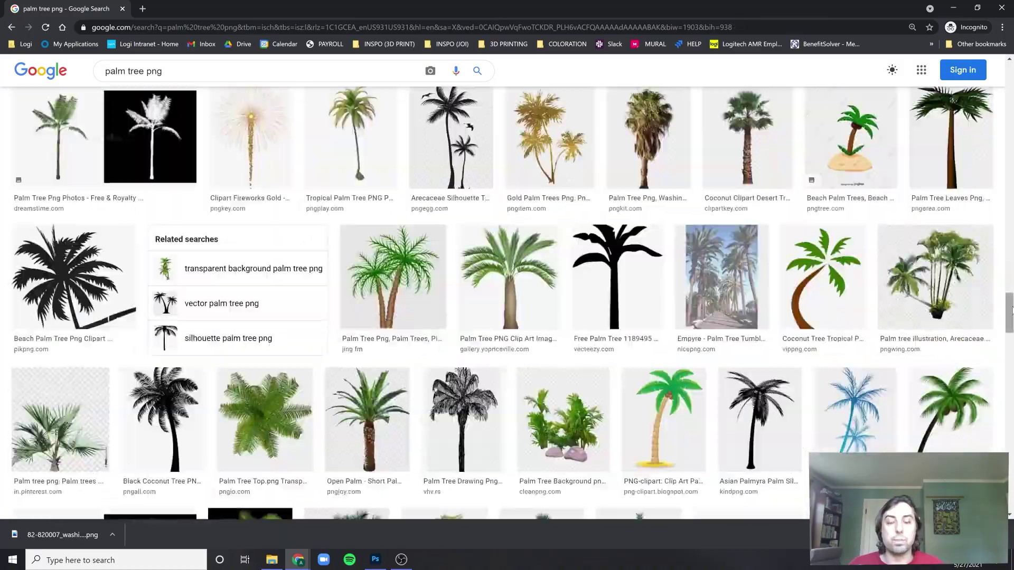
pyautogui.click(250, 298)
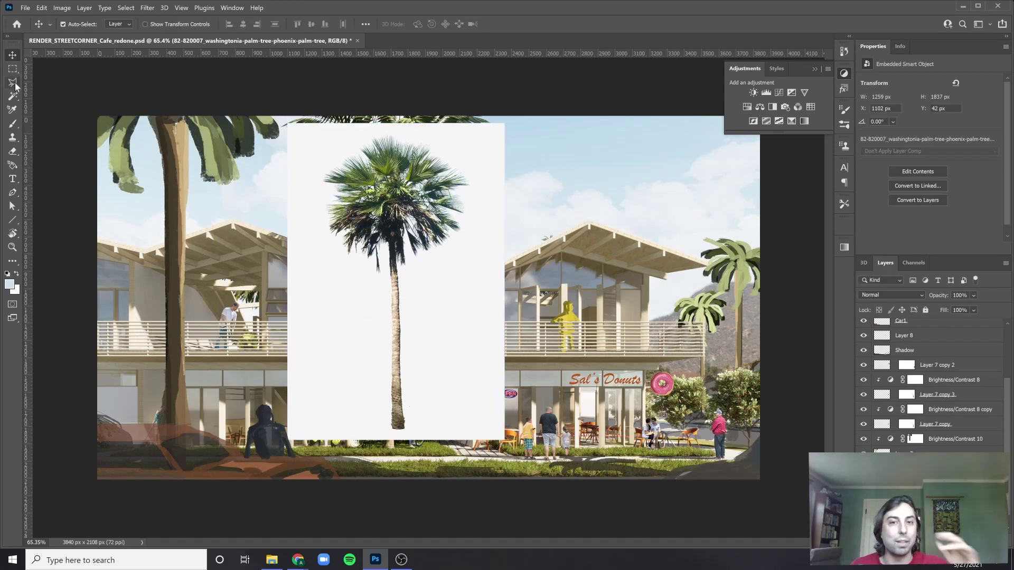
# Commit the placed palm photo and enlarge it to full height at the left
pyautogui.click(15, 96)
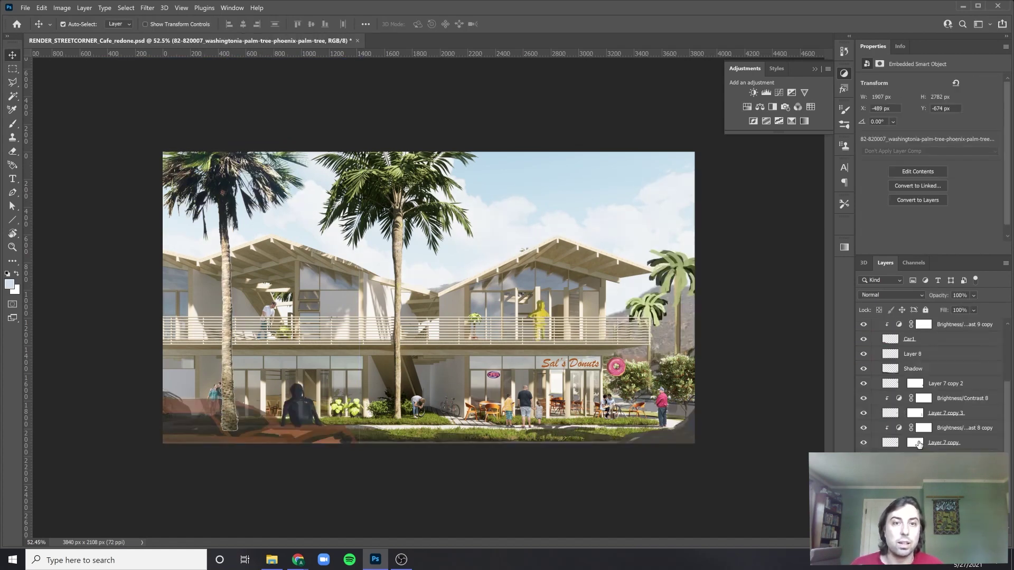
pyautogui.hotkey('ctrl', 't')
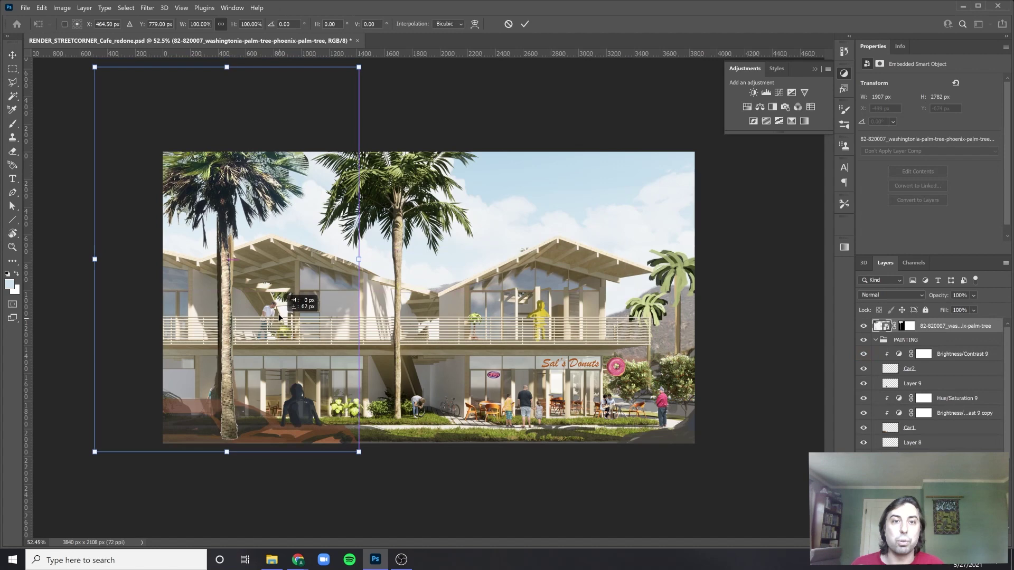
pyautogui.moveTo(90, 64); pyautogui.dragTo(55, 42)
pyautogui.press('Return')
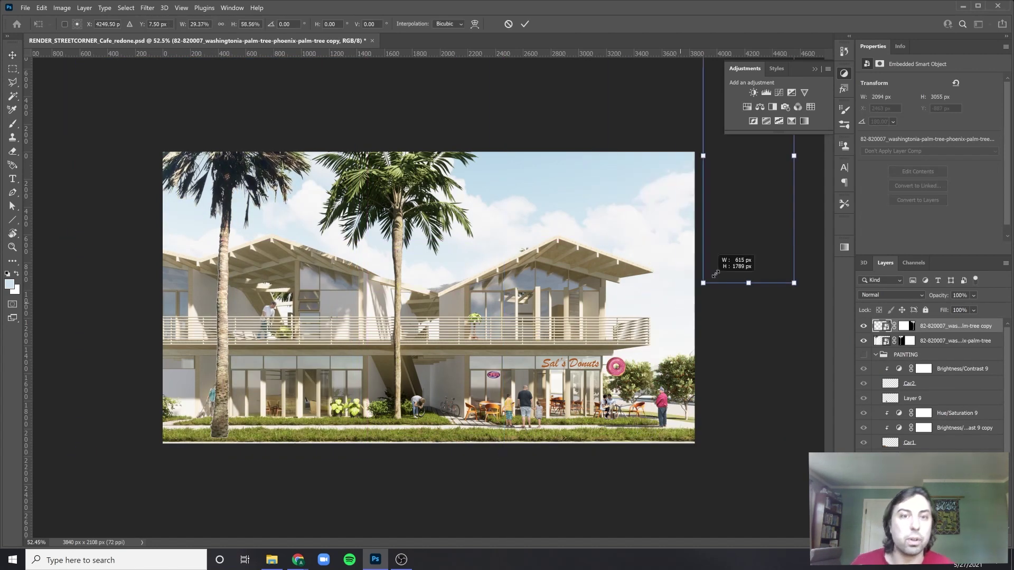
# Shrink a palm copy for the right background and lighten it with Hue/Saturation lightness +33
pyautogui.moveTo(710, 269); pyautogui.dragTo(661, 315)
pyautogui.click(746, 106)
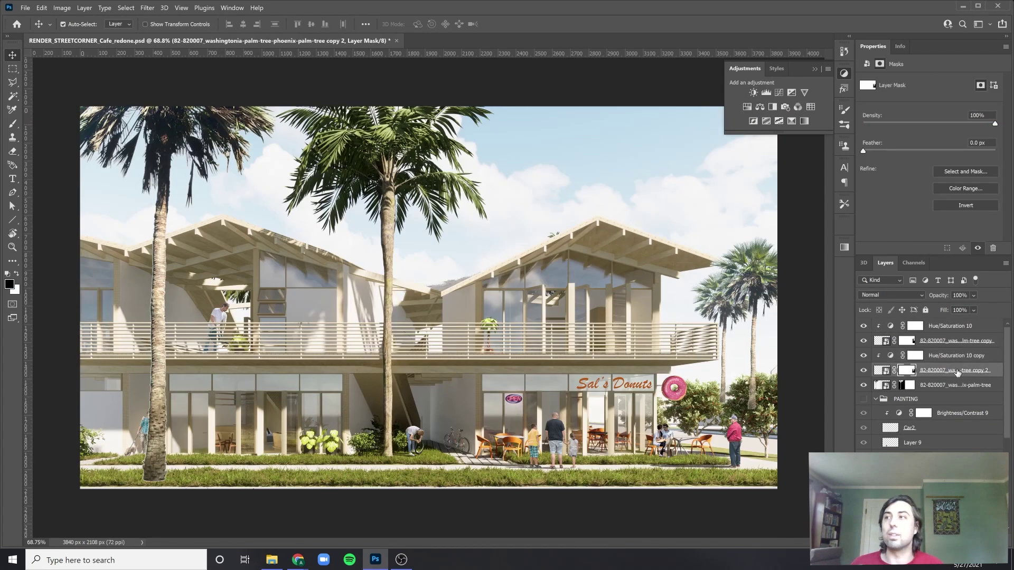
pyautogui.press('b')
pyautogui.click(78, 23)
pyautogui.press('Return')
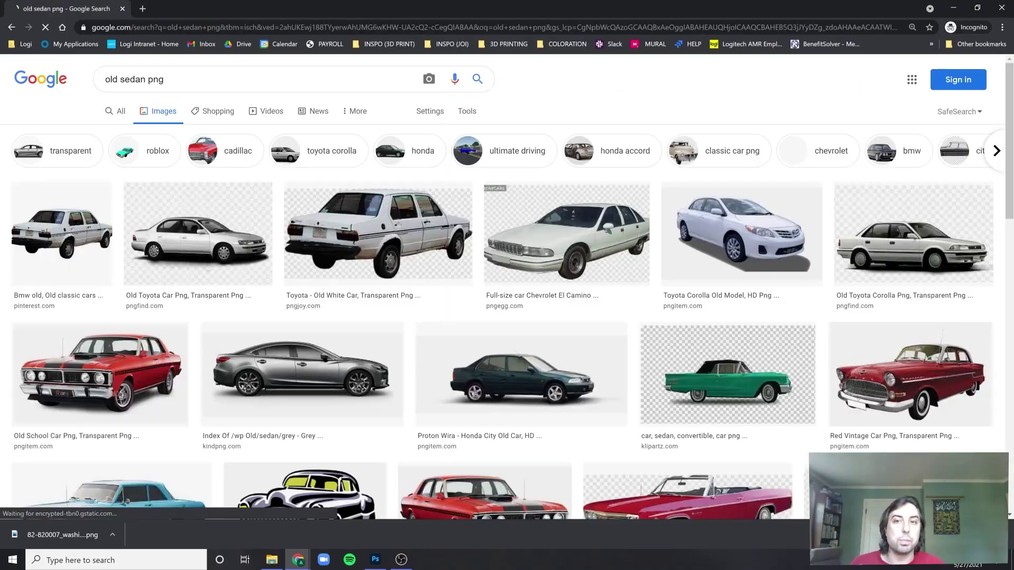
# Search Google Images for orange retro car side photos and preview one of the results
pyautogui.scroll(-15, 507, 285)
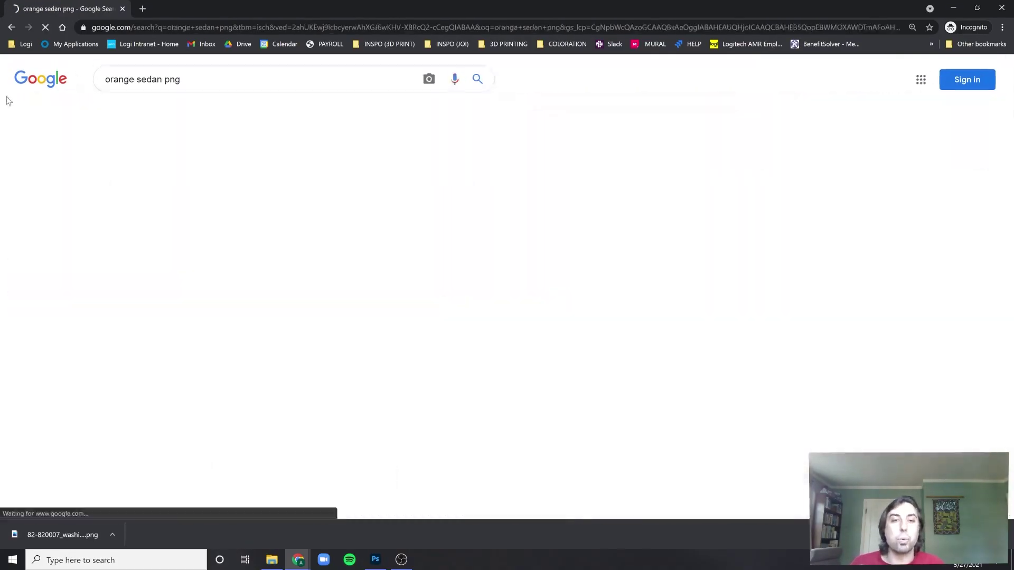
pyautogui.scroll(-10, 507, 285)
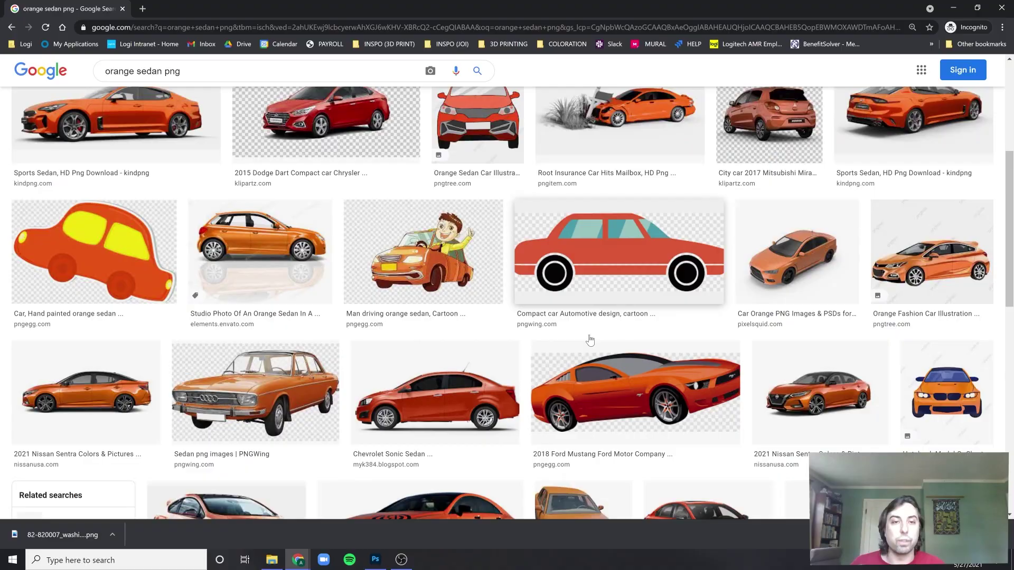
pyautogui.press('Return')
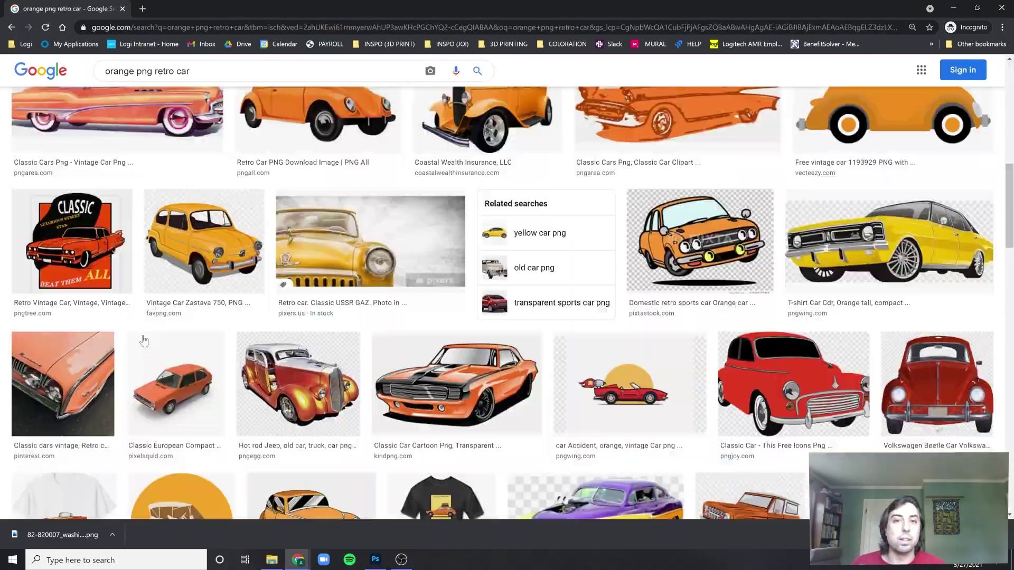
pyautogui.scroll(-15, 507, 285)
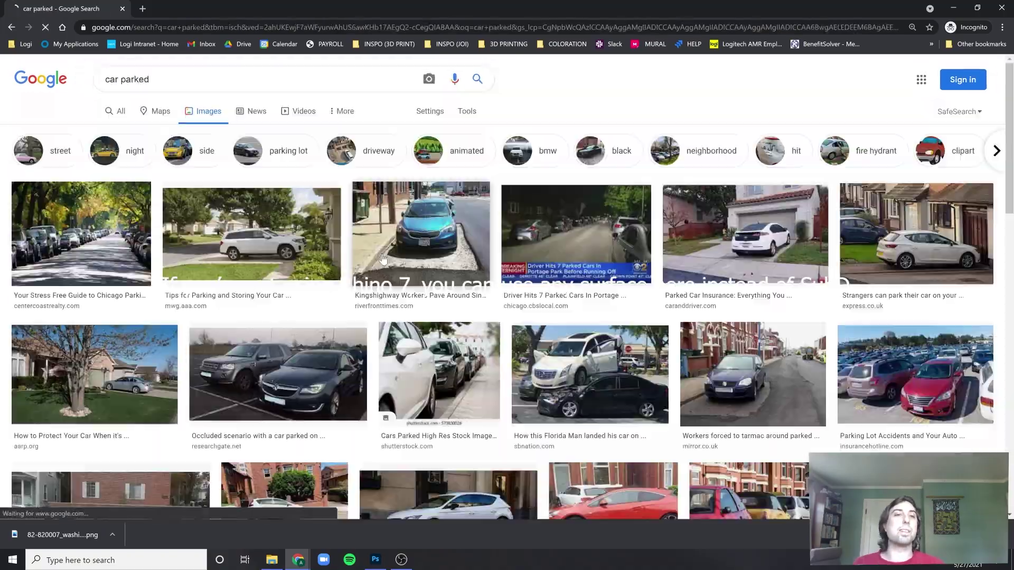
pyautogui.scroll(-10, 432, 298)
pyautogui.scroll(-5, 432, 298)
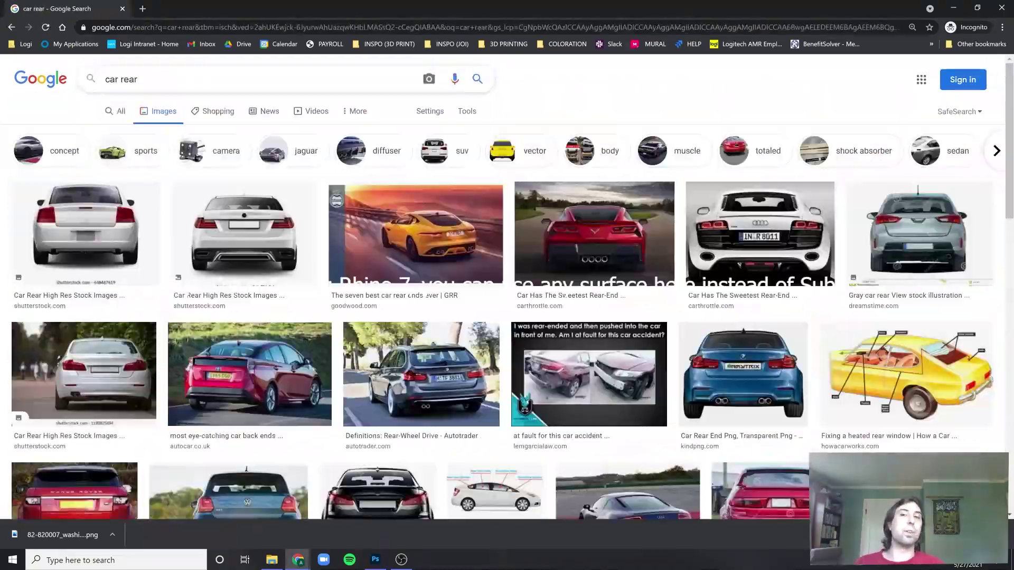
pyautogui.scroll(-10, 567, 272)
pyautogui.scroll(-10, 566, 272)
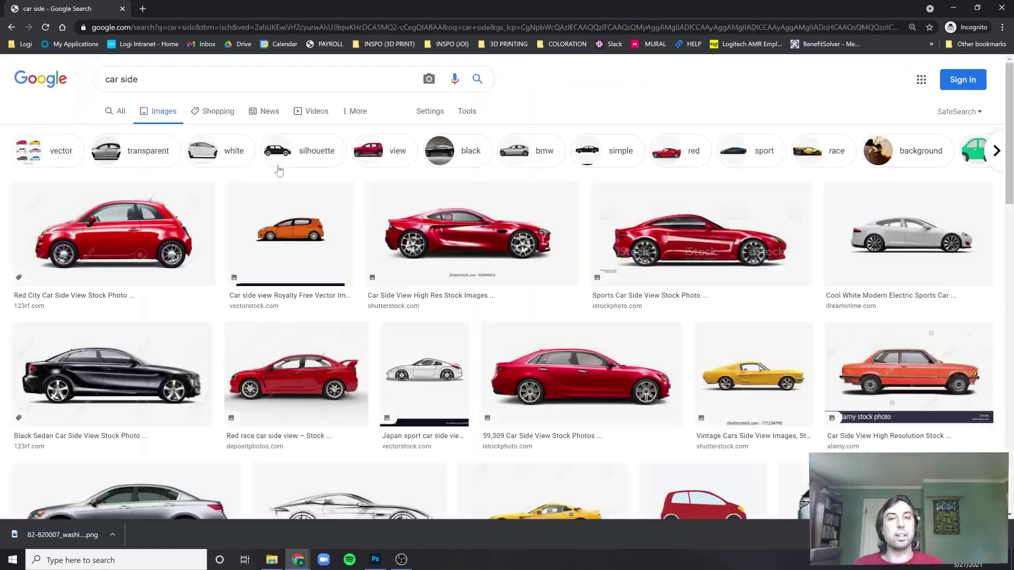
pyautogui.scroll(-20, 279, 171)
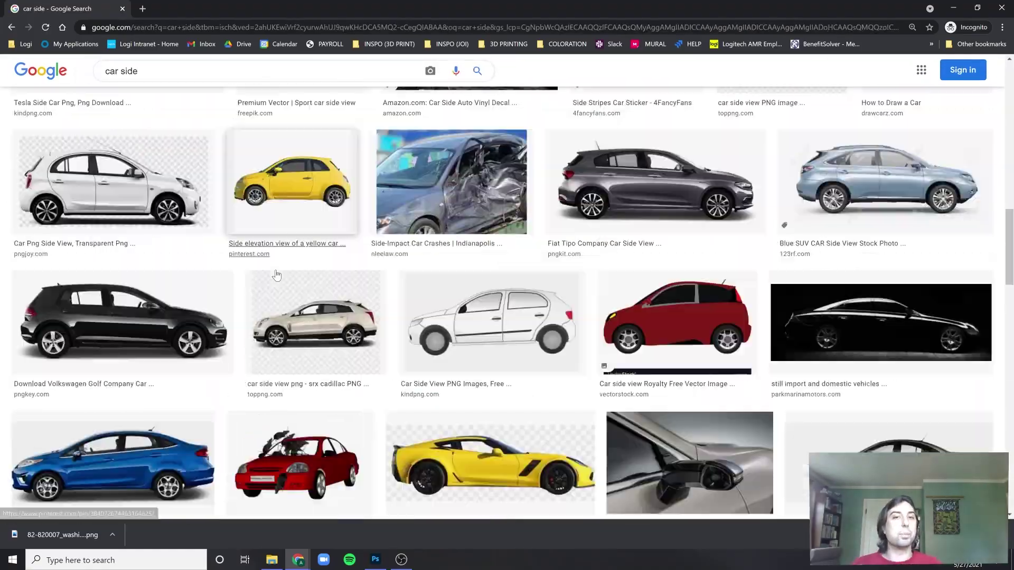
pyautogui.scroll(-15, 410, 253)
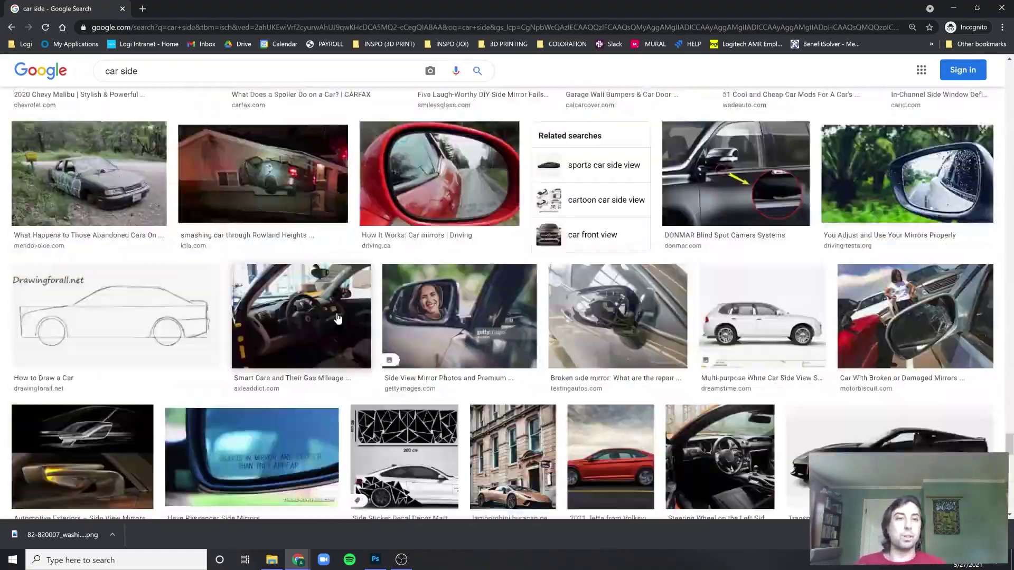
pyautogui.click(410, 253)
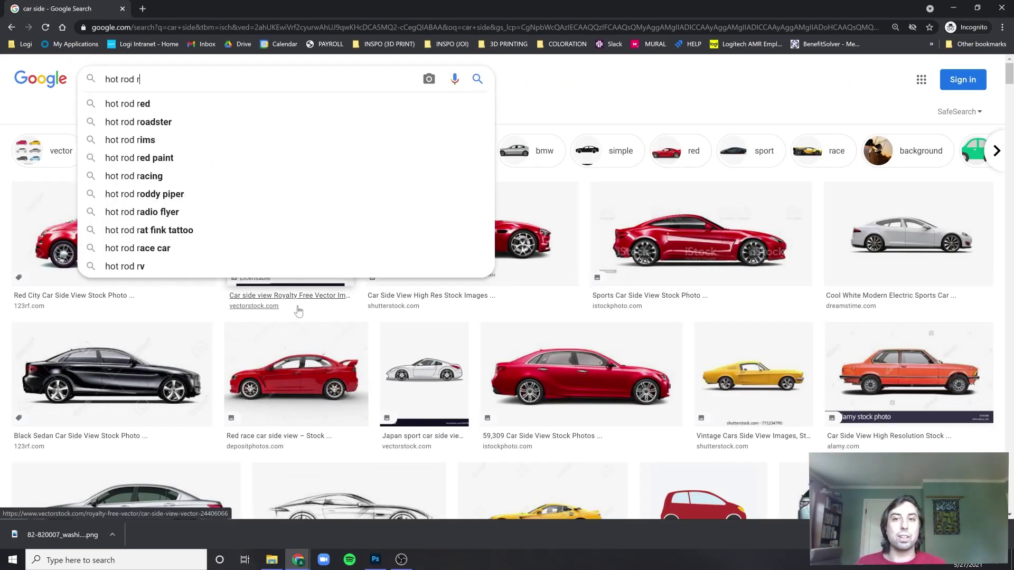
# Search 'hot rod rear' and 'muscle car rear', preview a result and browse further down
pyautogui.write('ear')
pyautogui.press('Return')
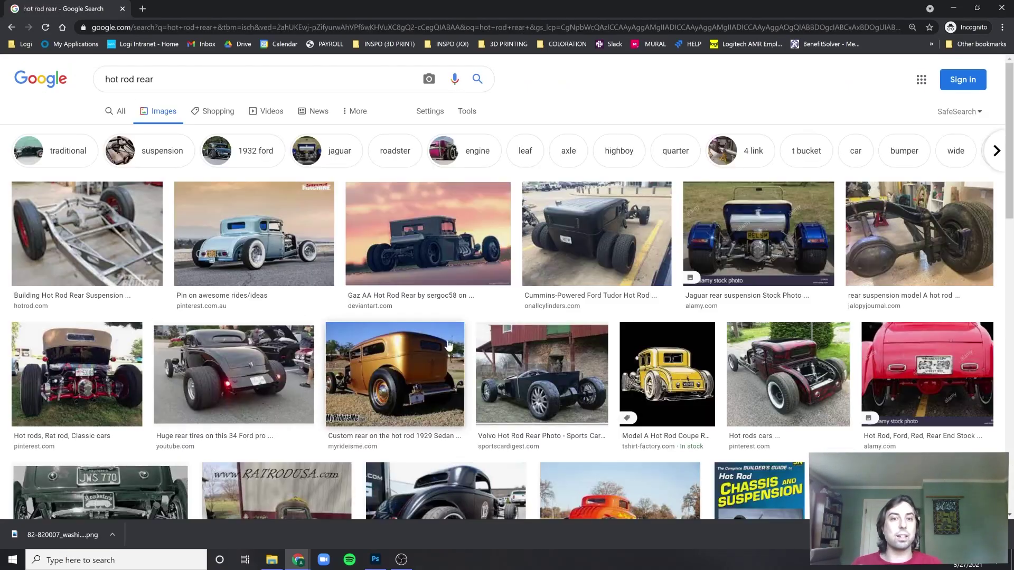
pyautogui.press('Return')
pyautogui.scroll(-5, 370, 264)
pyautogui.click(602, 370)
pyautogui.press('Escape')
pyautogui.scroll(-5, 67, 245)
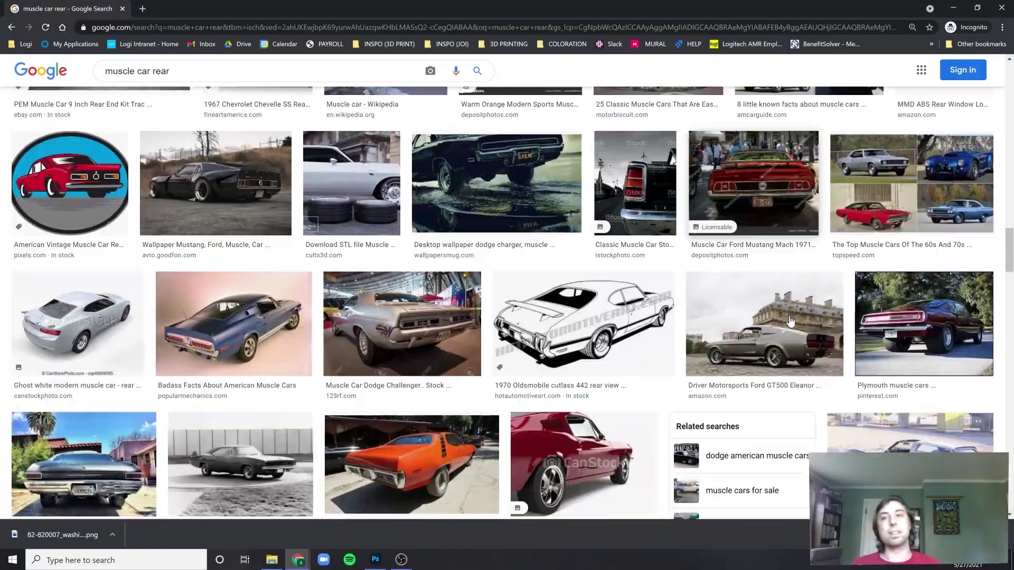
pyautogui.scroll(-20, 791, 321)
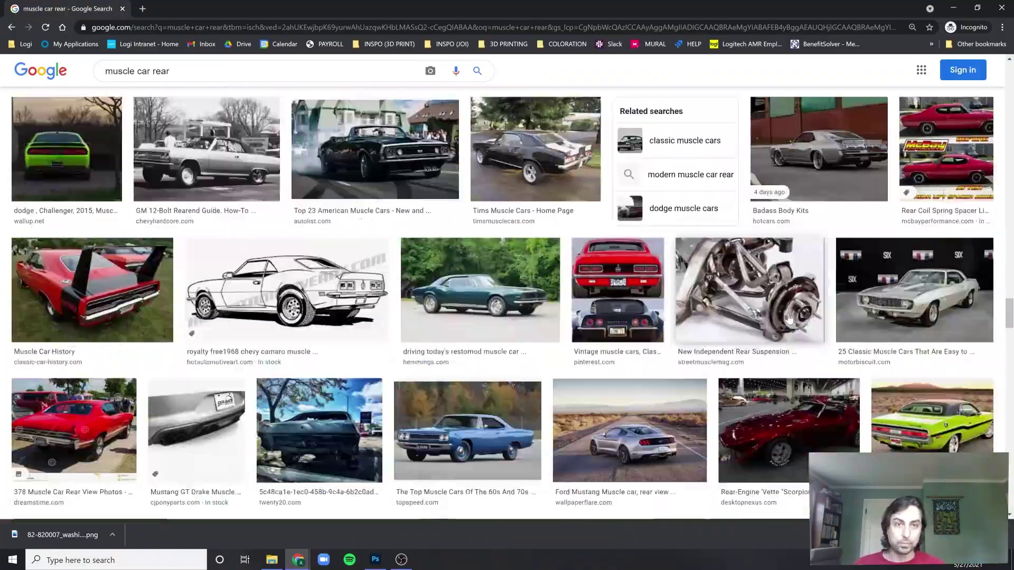
pyautogui.scroll(20, 738, 272)
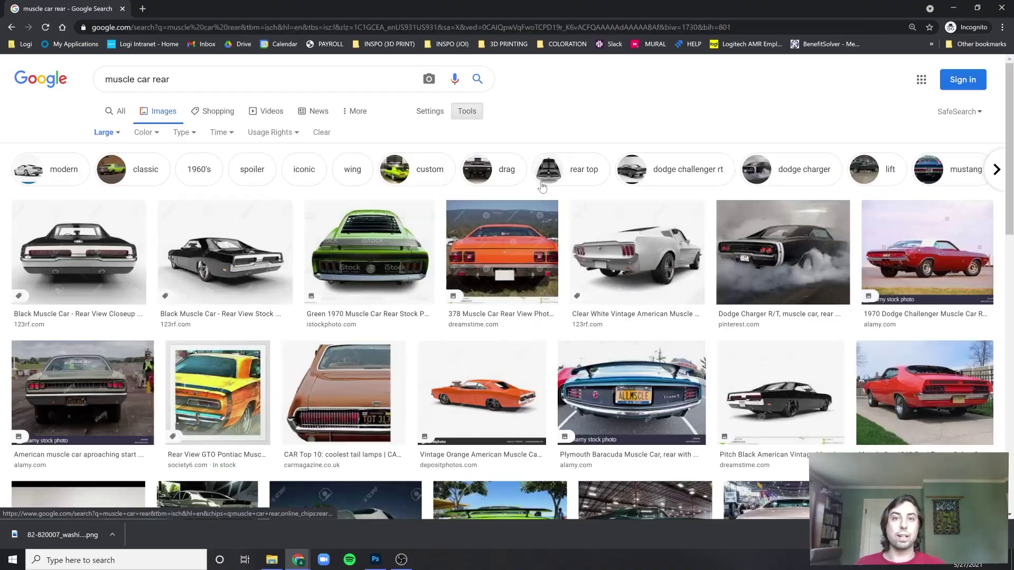
pyautogui.scroll(-15, 1012, 436)
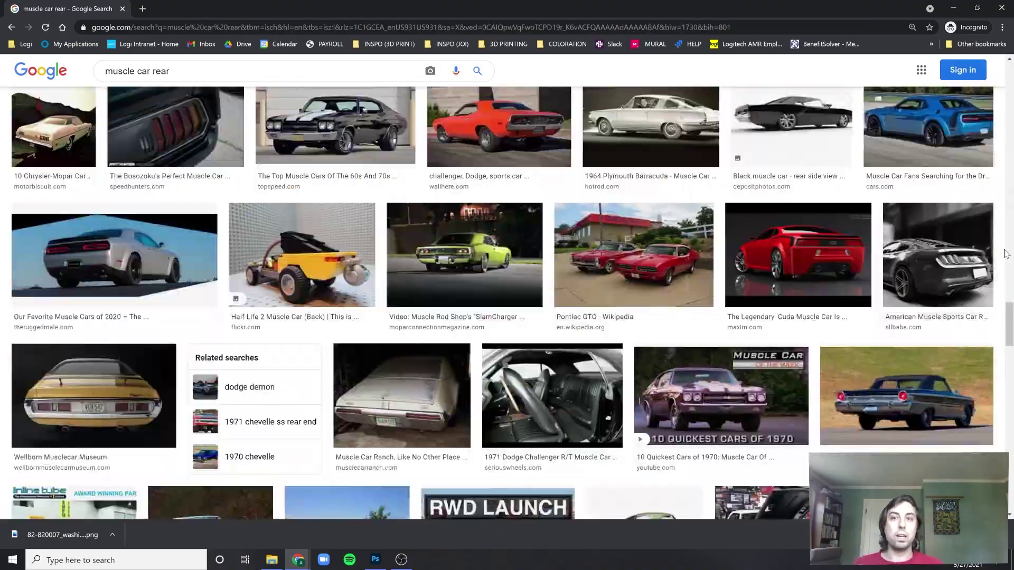
pyautogui.scroll(-15, 1013, 436)
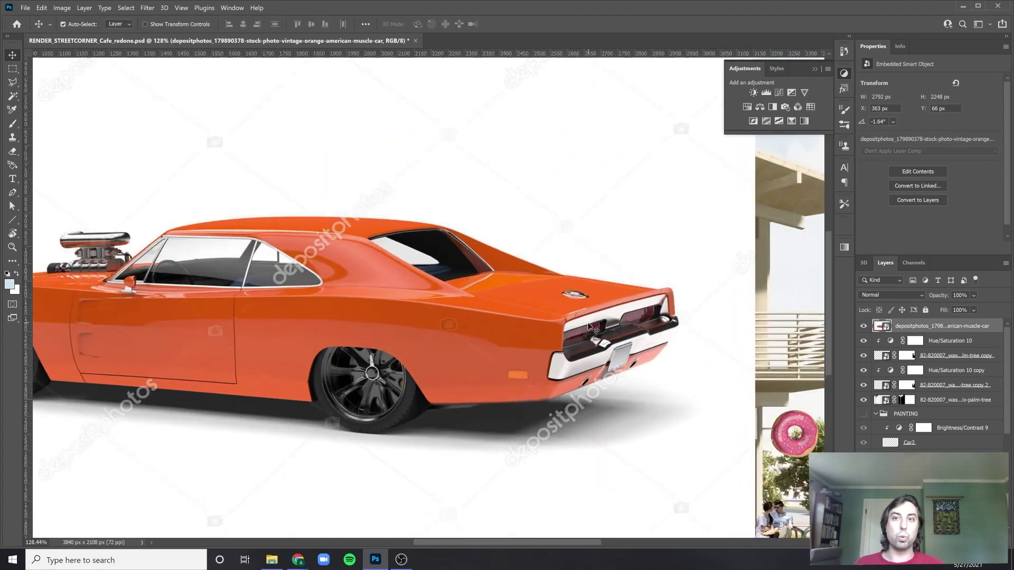
# Trace the car's lower body to the rear bumper with the Polygonal Lasso
pyautogui.click(13, 82)
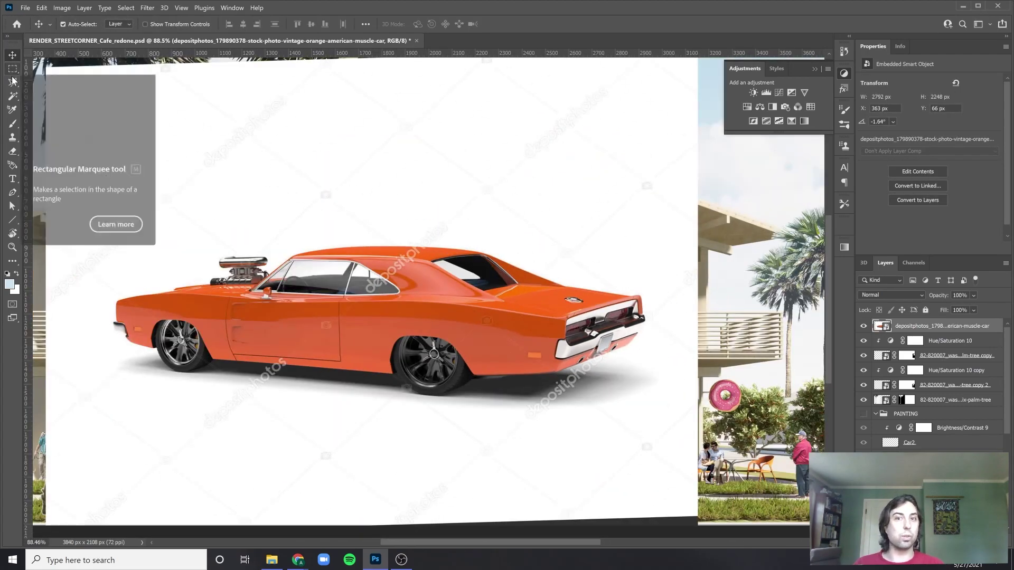
pyautogui.scroll(5, 243, 461)
pyautogui.scroll(3, 515, 404)
pyautogui.click(525, 401)
pyautogui.click(545, 393)
pyautogui.click(708, 331)
pyautogui.click(718, 323)
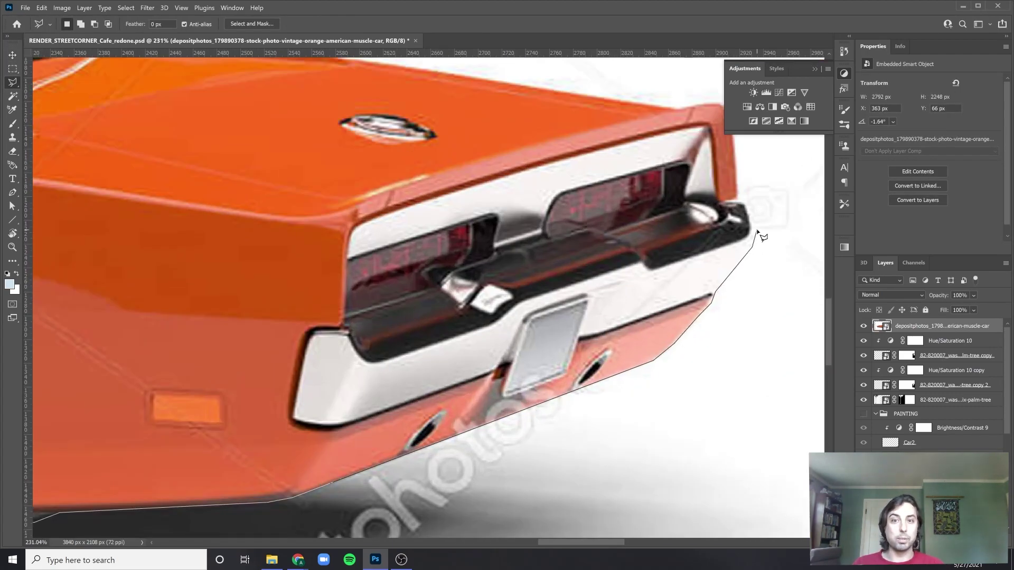
# Scale the masked car down and set it in the render's lower-left corner
pyautogui.scroll(6, 763, 237)
pyautogui.hscroll(-7, 476, 238)
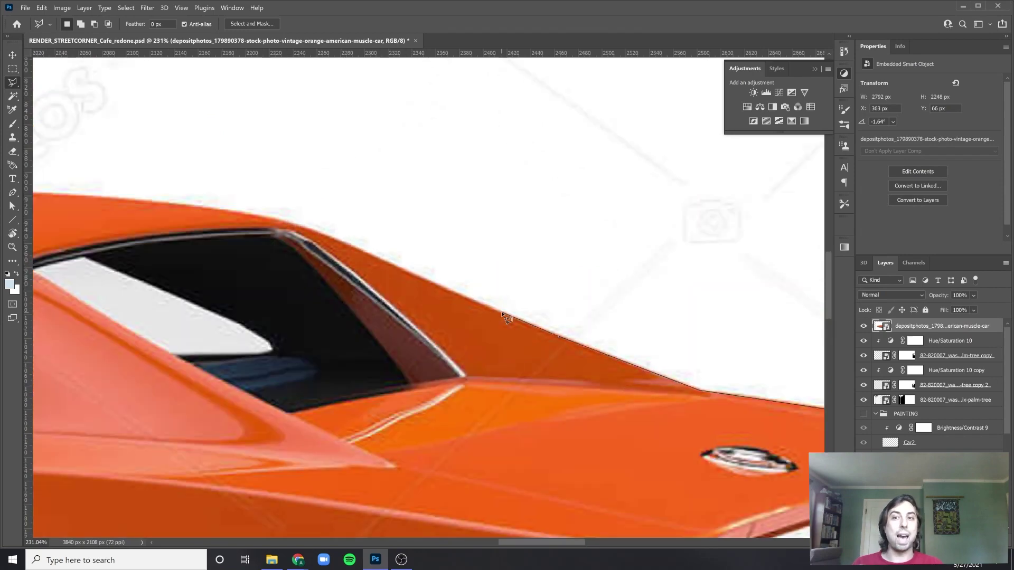
pyautogui.scroll(3, 505, 317)
pyautogui.hscroll(-6, 529, 317)
pyautogui.hscroll(-6, 324, 281)
pyautogui.scroll(-5, 324, 281)
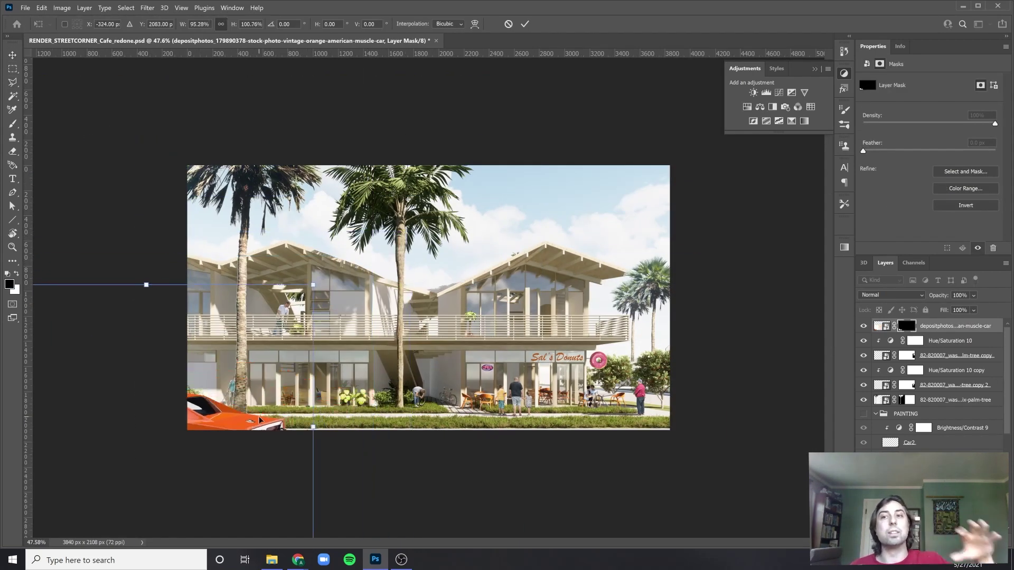
pyautogui.scroll(-3, 259, 420)
pyautogui.moveTo(258, 420); pyautogui.dragTo(158, 475)
pyautogui.scroll(4, 364, 448)
pyautogui.moveTo(346, 439); pyautogui.dragTo(196, 469)
pyautogui.scroll(2, 195, 469)
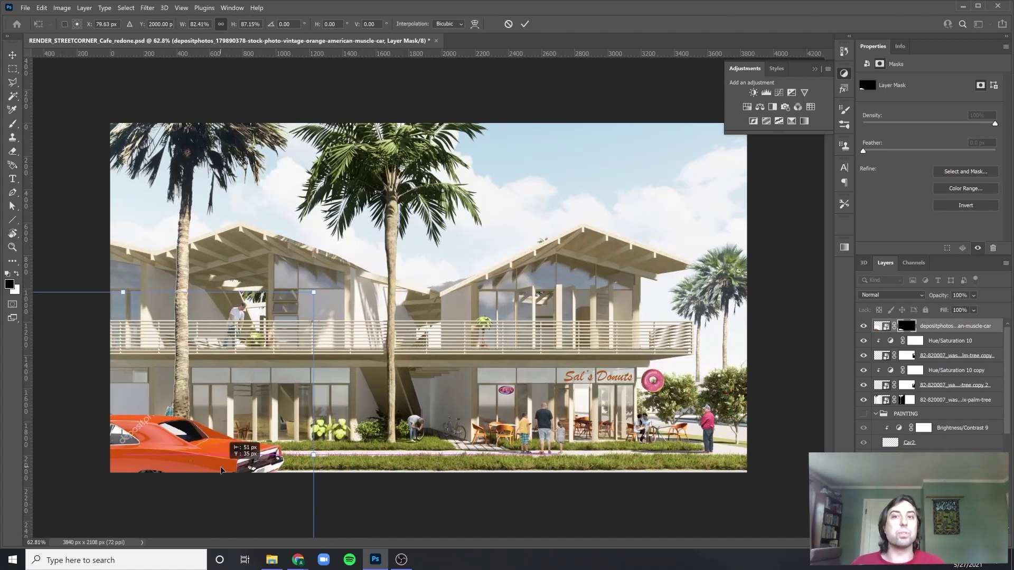
pyautogui.scroll(-2, 221, 470)
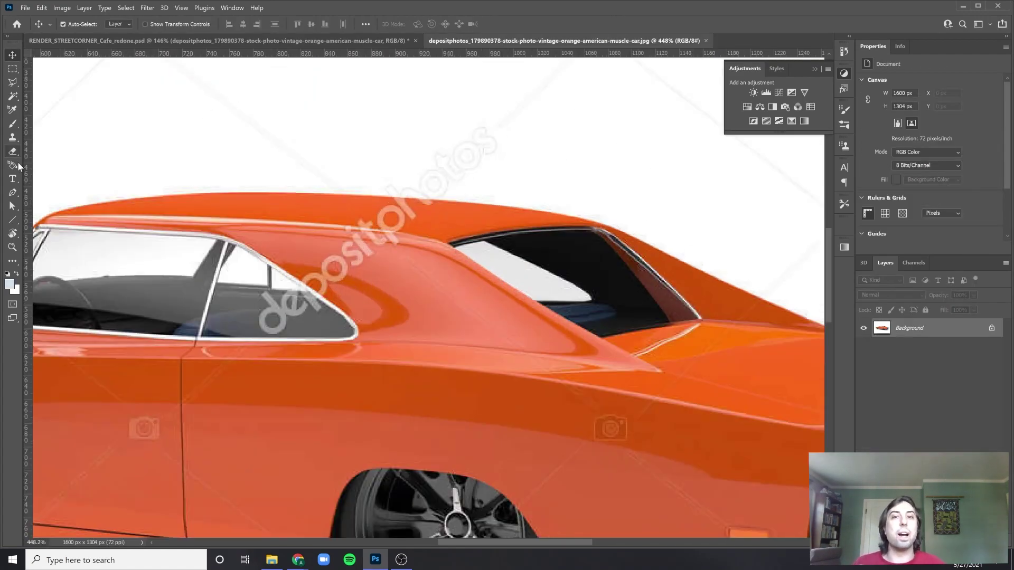
# Choose the Clone Stamp and tune its brush size for the watermark on the car
pyautogui.press('s')
pyautogui.scroll(5, 452, 324)
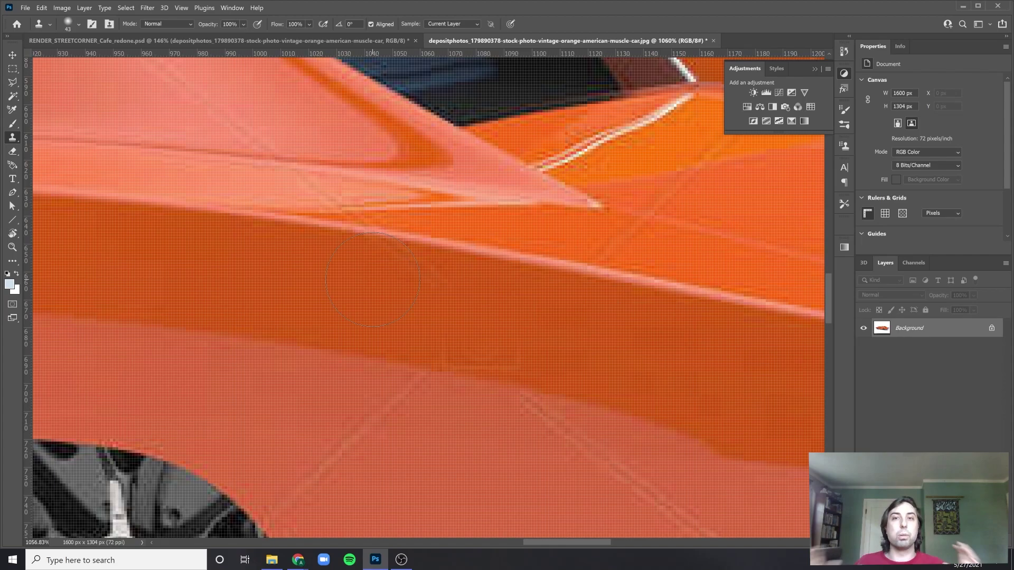
pyautogui.scroll(-3, 611, 383)
pyautogui.press('[')
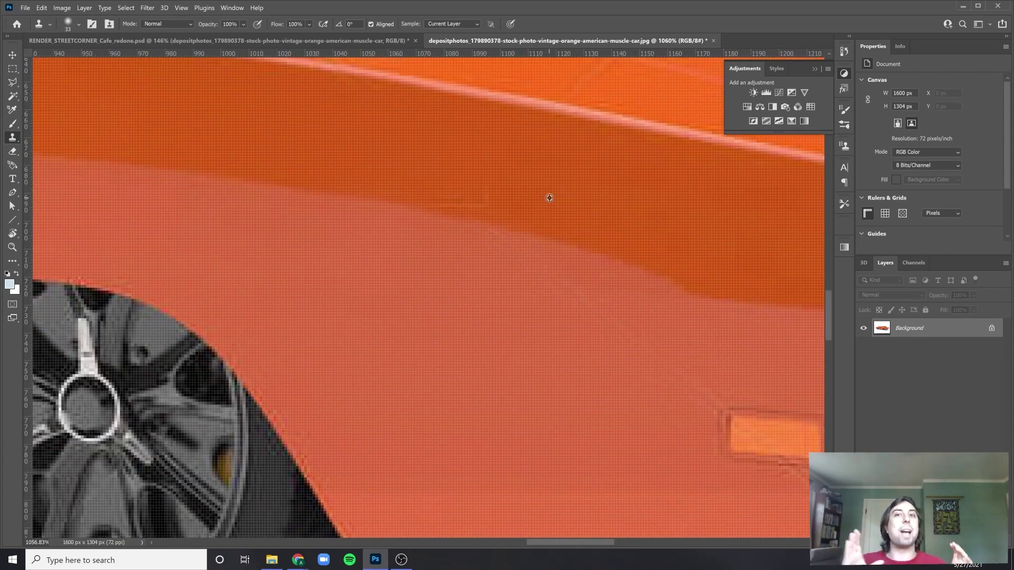
pyautogui.scroll(-3, 550, 198)
pyautogui.keyDown('alt'); pyautogui.rightClick(482, 279); pyautogui.keyUp('alt')
pyautogui.scroll(5, 562, 195)
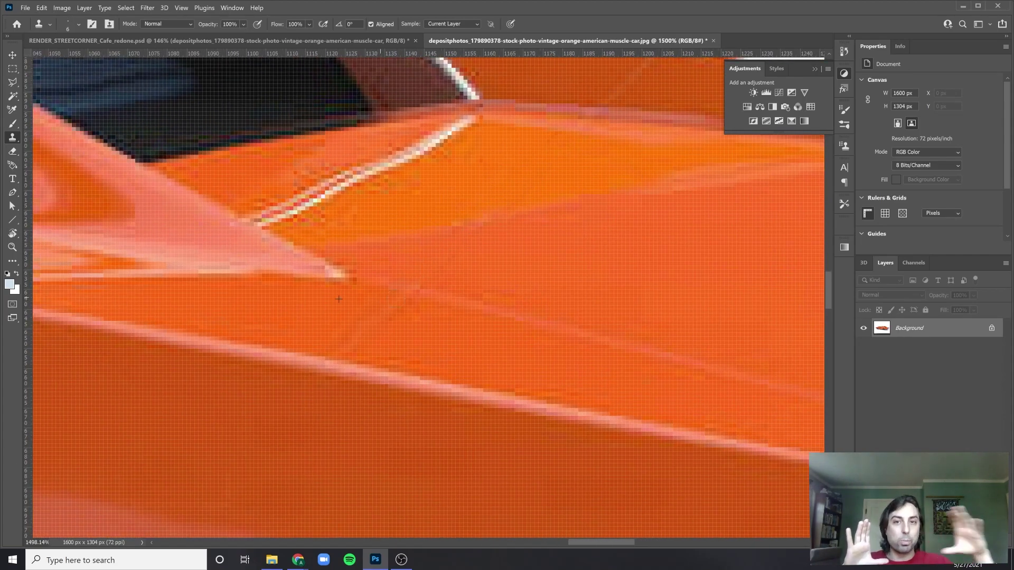
pyautogui.scroll(-5, 338, 299)
pyautogui.scroll(4, 339, 299)
pyautogui.scroll(-2, 273, 204)
pyautogui.press(']')
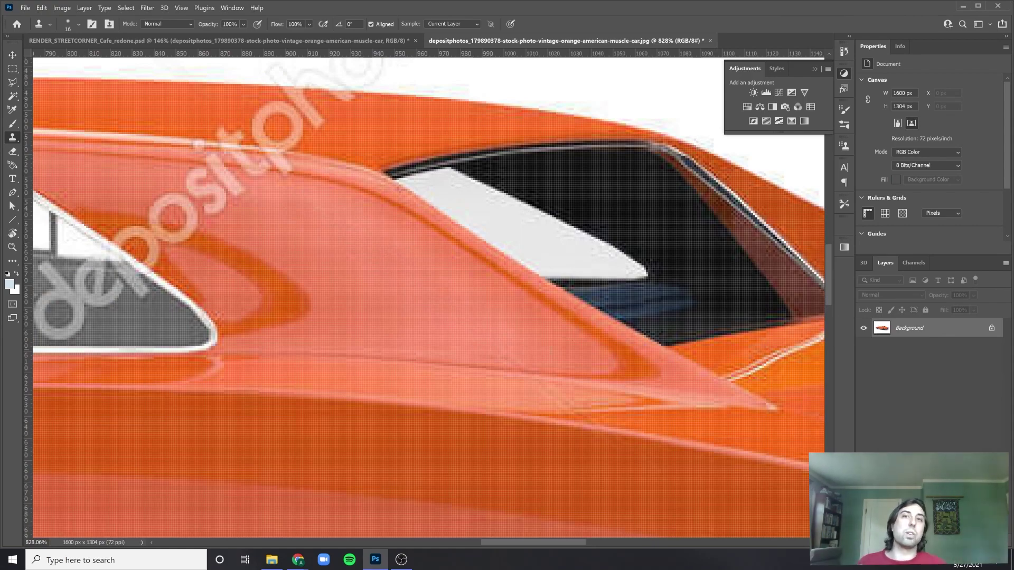
pyautogui.scroll(4, 629, 417)
pyautogui.press(']')
pyautogui.scroll(-6, 550, 358)
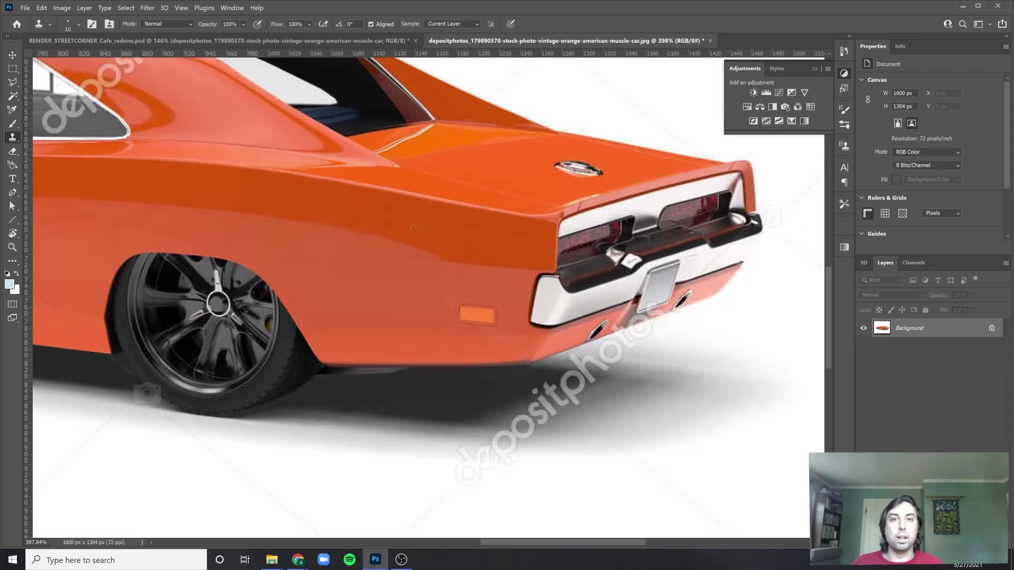
pyautogui.scroll(6, 431, 280)
pyautogui.scroll(-4, 577, 295)
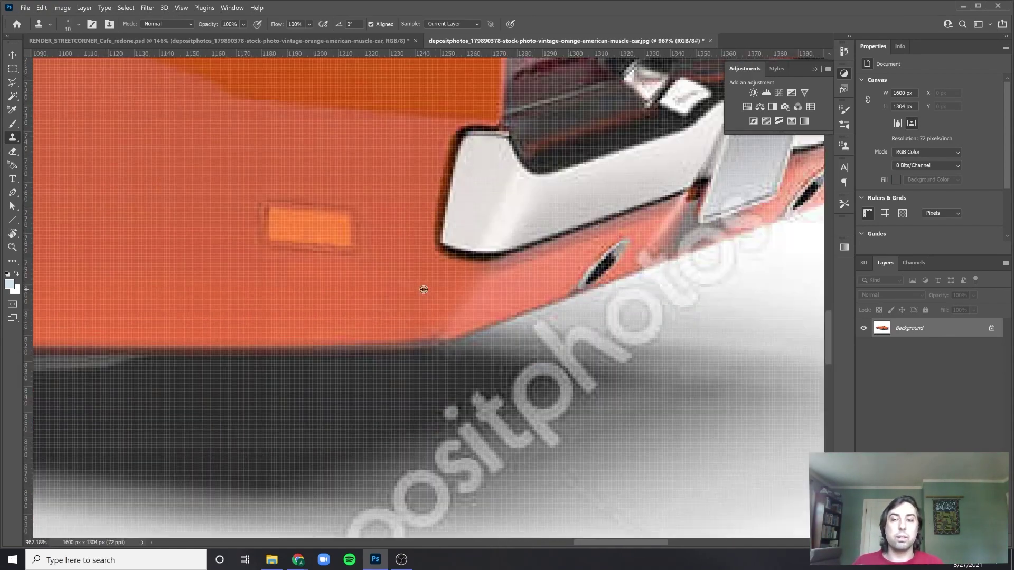
pyautogui.scroll(5, 108, 392)
pyautogui.press('[')
pyautogui.press('[')
# Resize the brush and paint clean orange over the watermark letters on the paintwork
pyautogui.click(13, 152)
pyautogui.scroll(-5, 423, 295)
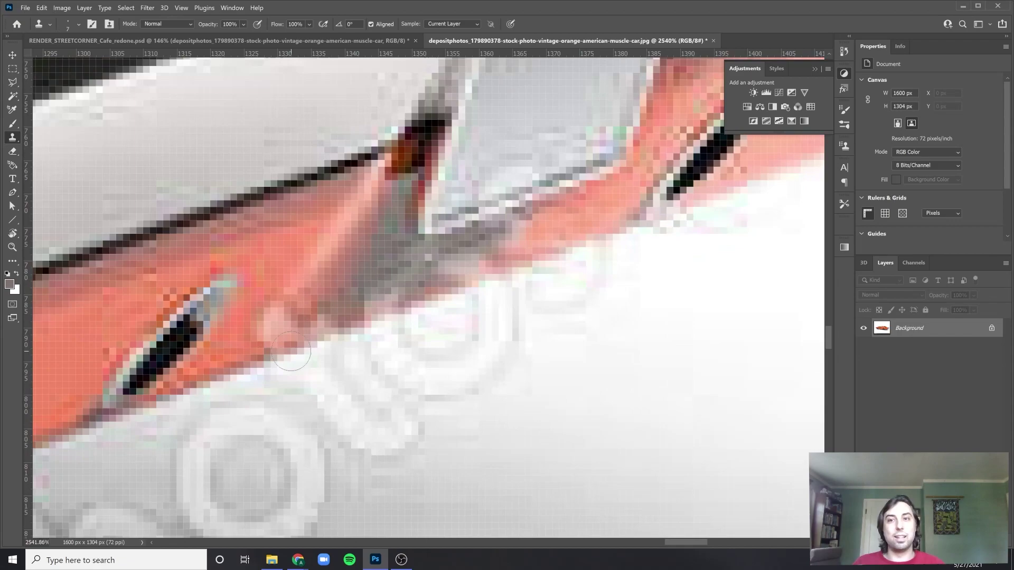
pyautogui.press(']')
pyautogui.press(']')
pyautogui.press(']')
pyautogui.press(']')
pyautogui.press(']')
pyautogui.press(']')
pyautogui.scroll(4, 510, 172)
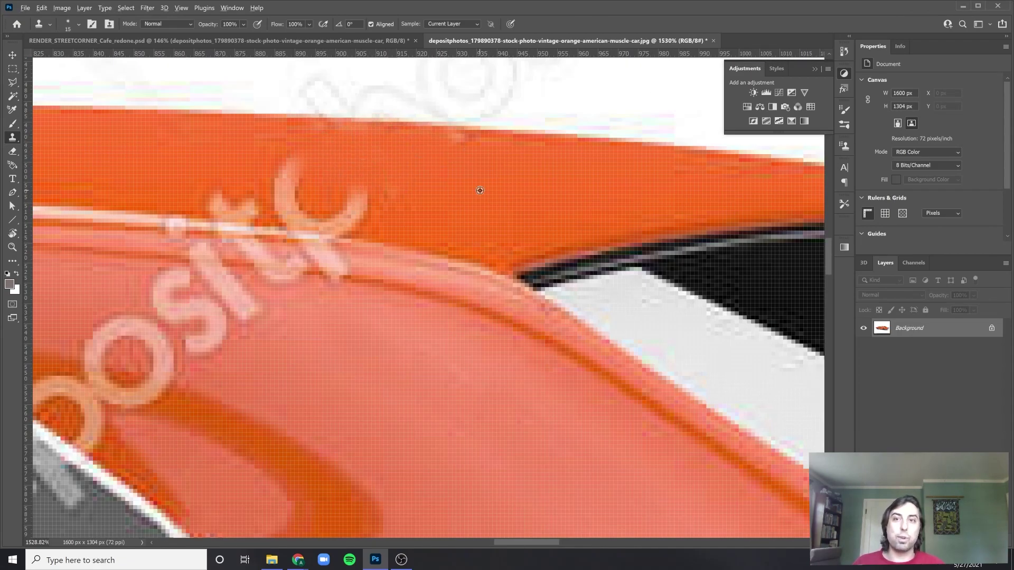
pyautogui.scroll(-1, 459, 292)
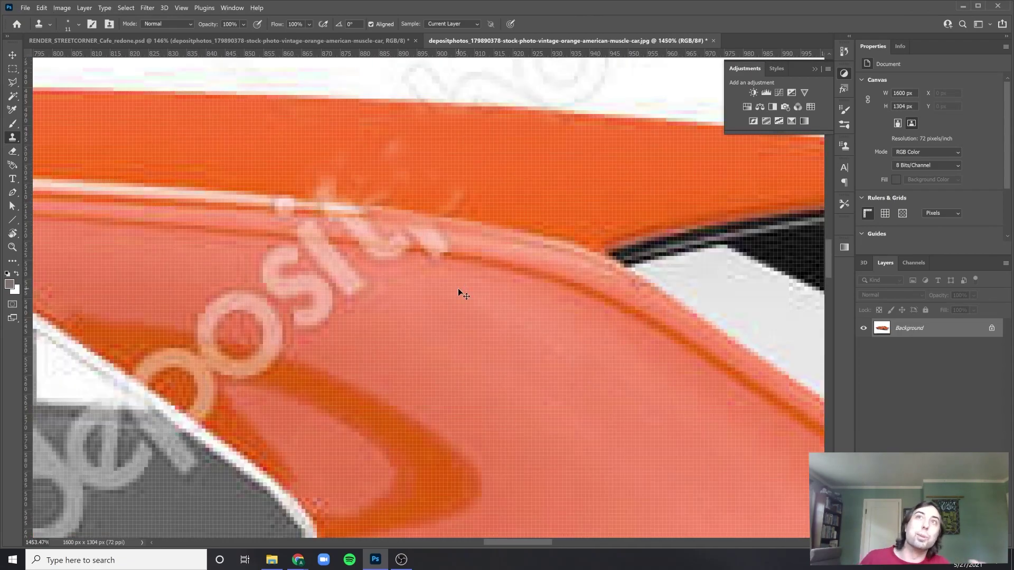
pyautogui.scroll(-1, 339, 128)
pyautogui.press(']')
pyautogui.press(']')
pyautogui.press(']')
pyautogui.press(']')
pyautogui.press(']')
pyautogui.press(']')
pyautogui.press(']')
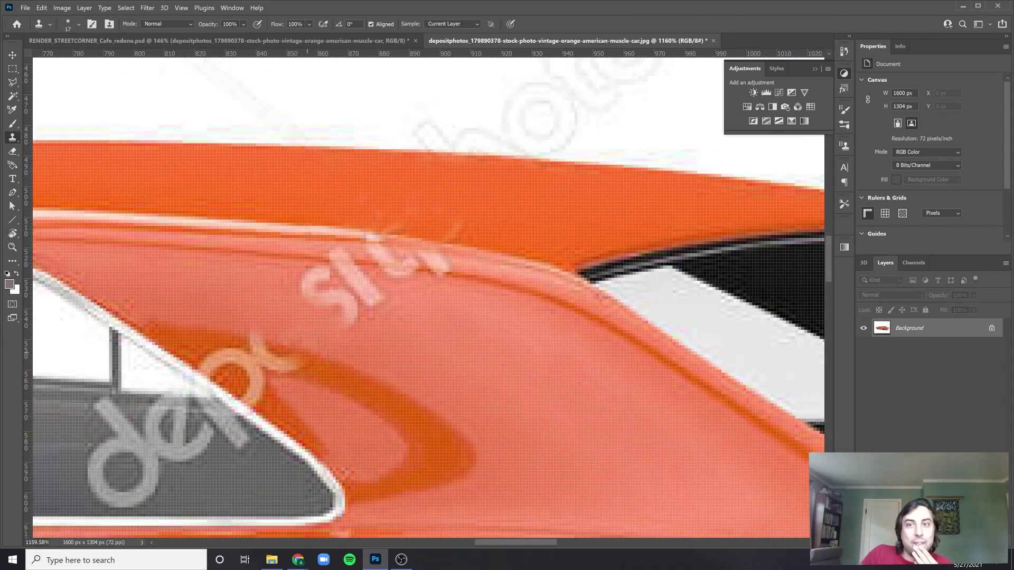
pyautogui.scroll(2, 440, 334)
pyautogui.press('[')
pyautogui.press('[')
pyautogui.press('[')
pyautogui.press('[')
pyautogui.press('[')
pyautogui.press('[')
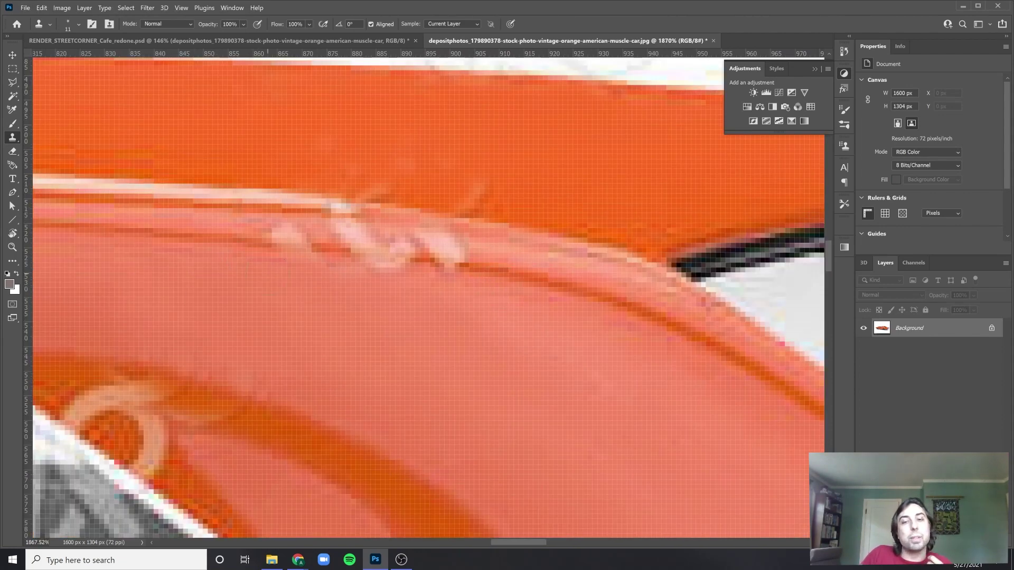
pyautogui.scroll(-1, 406, 294)
pyautogui.press('[')
pyautogui.press('[')
pyautogui.press('[')
pyautogui.press('[')
pyautogui.press('[')
pyautogui.press('[')
pyautogui.press('[')
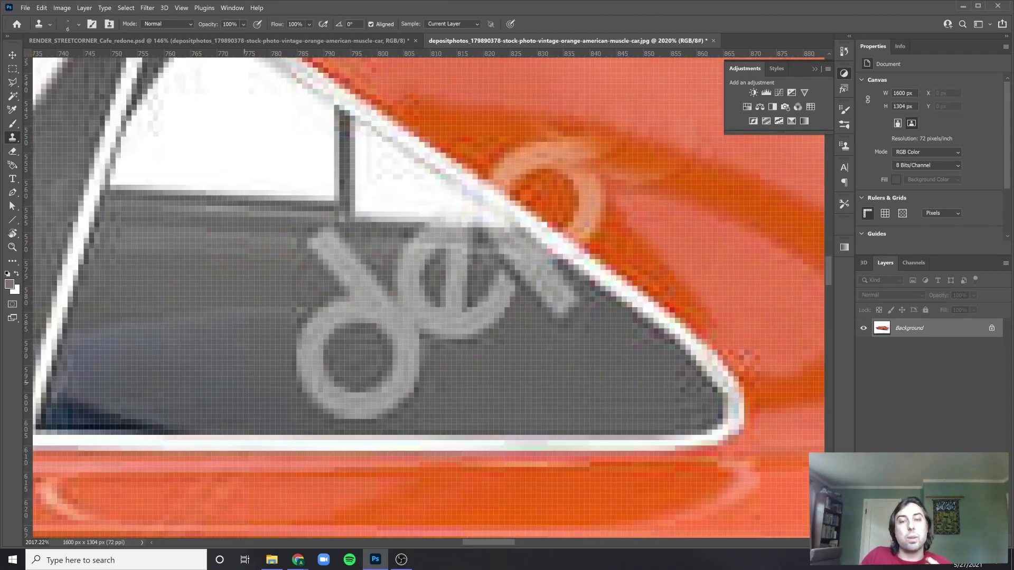
pyautogui.moveTo(338, 401)
pyautogui.mouseDown()
pyautogui.moveTo(423, 370)
pyautogui.moveTo(448, 374)
pyautogui.mouseUp()
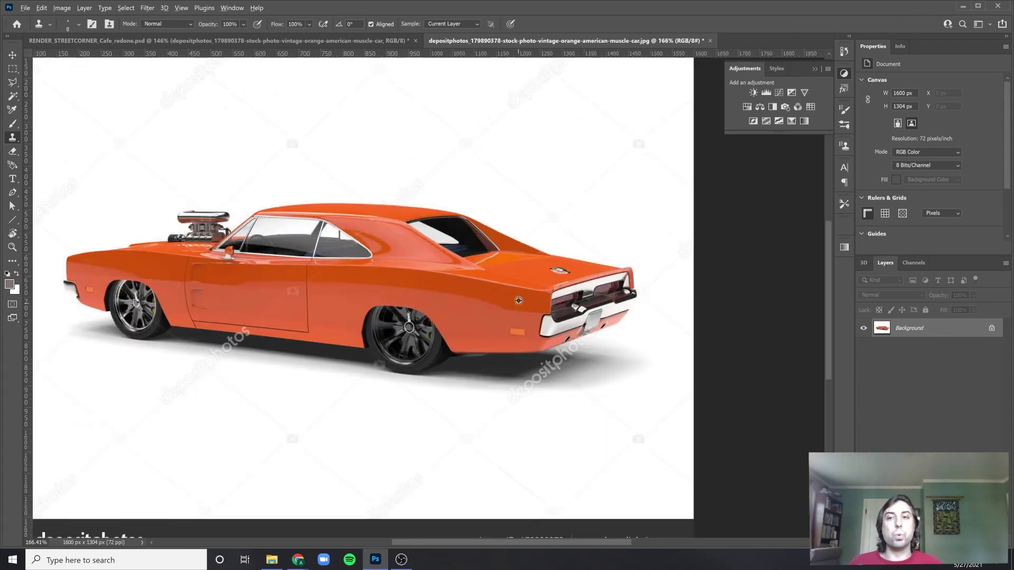
# Save the cleaned car JPG, confirming JPEG options, and close it
pyautogui.hotkey('ctrl', 's')
pyautogui.press('Return')
pyautogui.hotkey('ctrl', 'w')
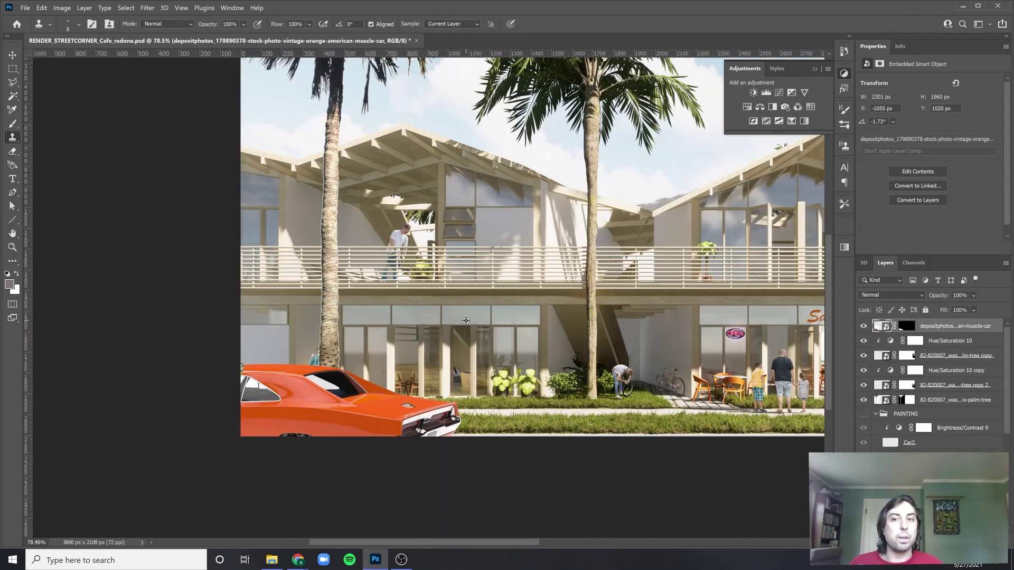
# Add a clipped Hue/Saturation adjustment that darkens the car slightly and shifts it toward yellow
pyautogui.click(746, 106)
pyautogui.moveTo(930, 161)
pyautogui.mouseDown()
pyautogui.moveTo(895, 168)
pyautogui.moveTo(913, 163)
pyautogui.mouseUp()
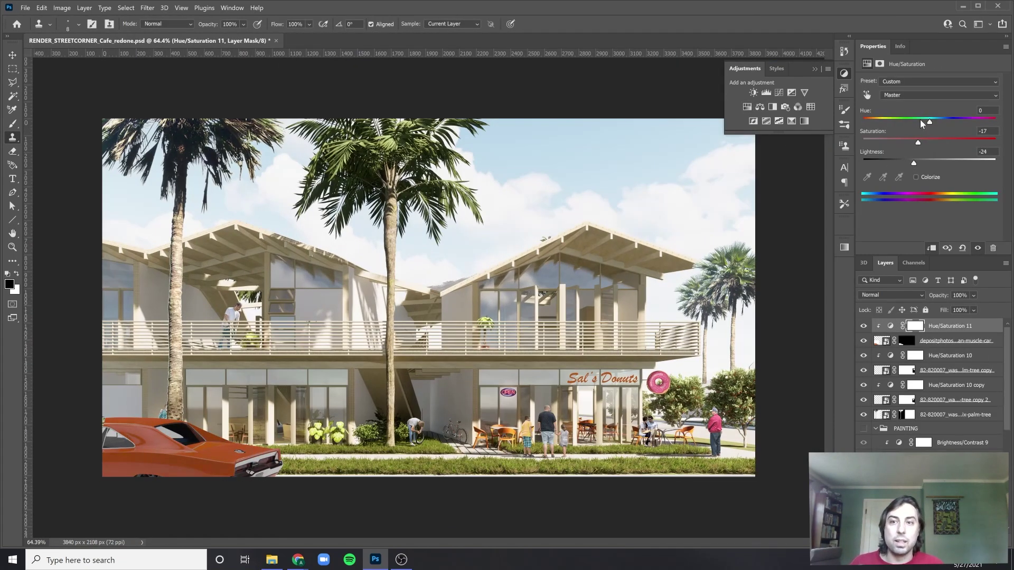
pyautogui.moveTo(920, 121); pyautogui.dragTo(938, 122)
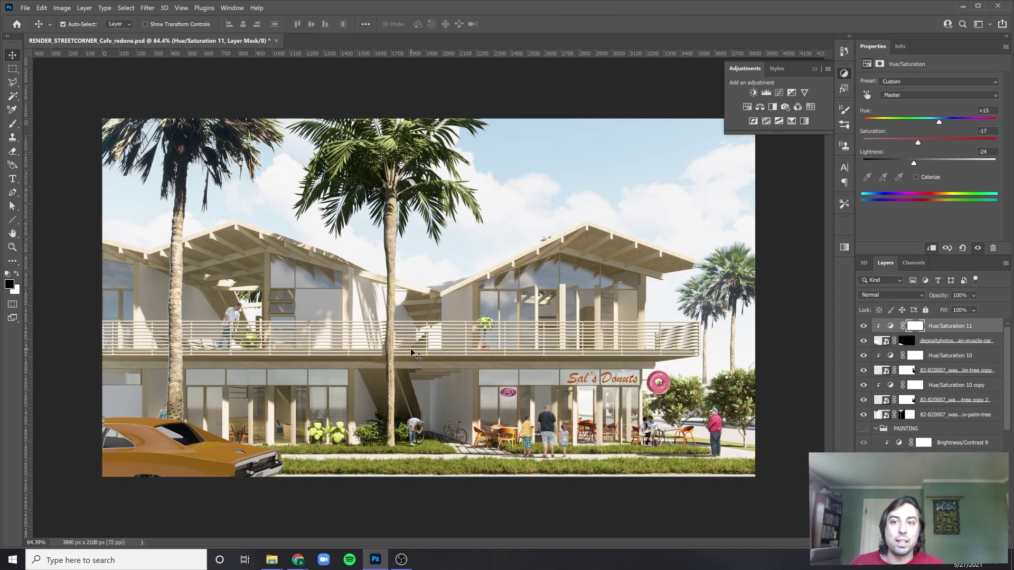
# Free-transform the car layer into its final position and size
pyautogui.hotkey('alt', '[')
pyautogui.hotkey('ctrl', 't')
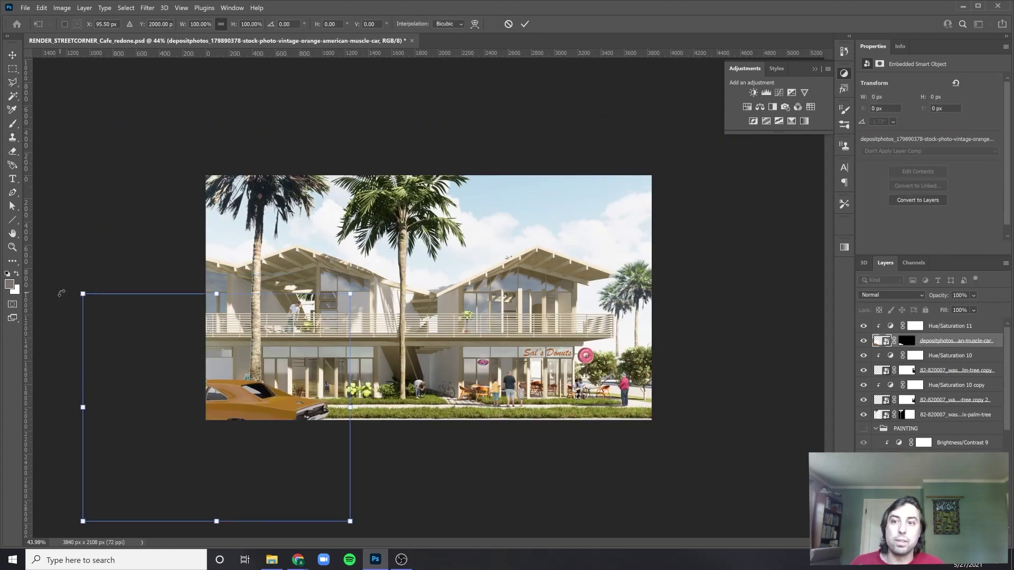
pyautogui.moveTo(240, 413); pyautogui.dragTo(240, 413)
pyautogui.press('Return')
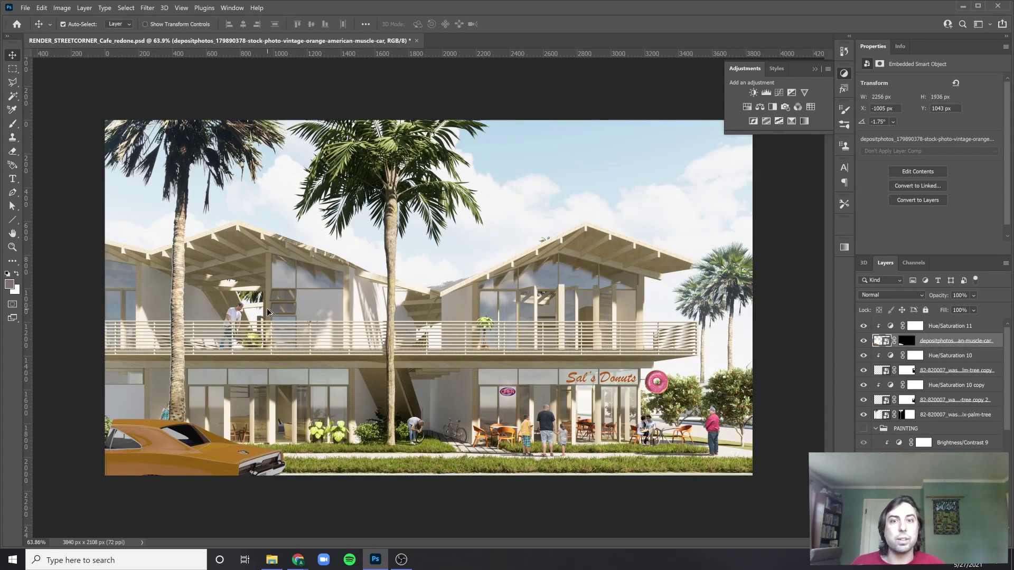
pyautogui.scroll(-3, 917, 437)
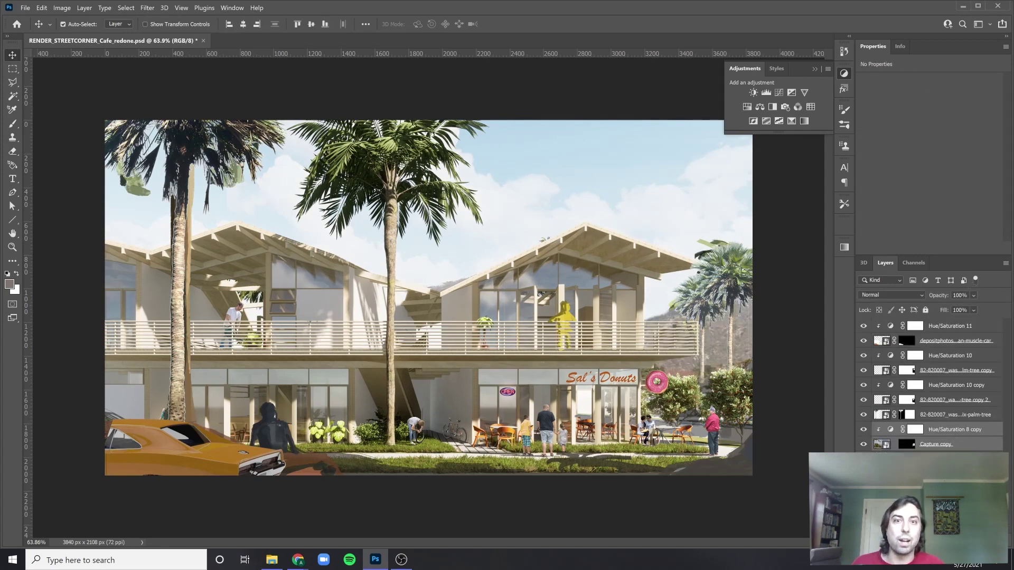
# Paint a black band along the road on a new layer, make it a Smart Object and Gaussian-blur it at radius 7.8
pyautogui.hotkey('alt', ']')
pyautogui.press('b')
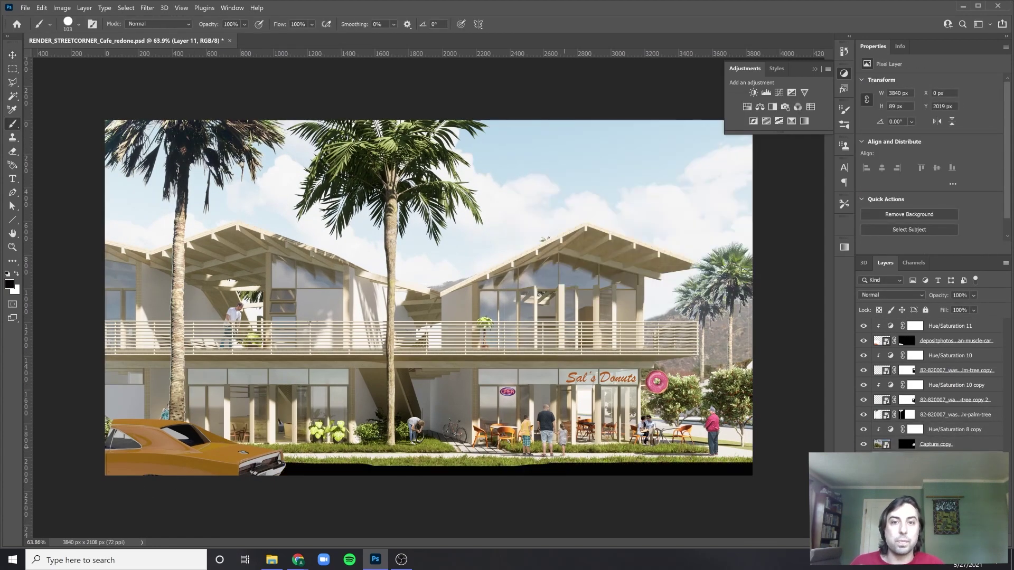
pyautogui.click(147, 7)
pyautogui.click(169, 31)
pyautogui.click(146, 7)
pyautogui.moveTo(158, 130)
pyautogui.click(295, 177)
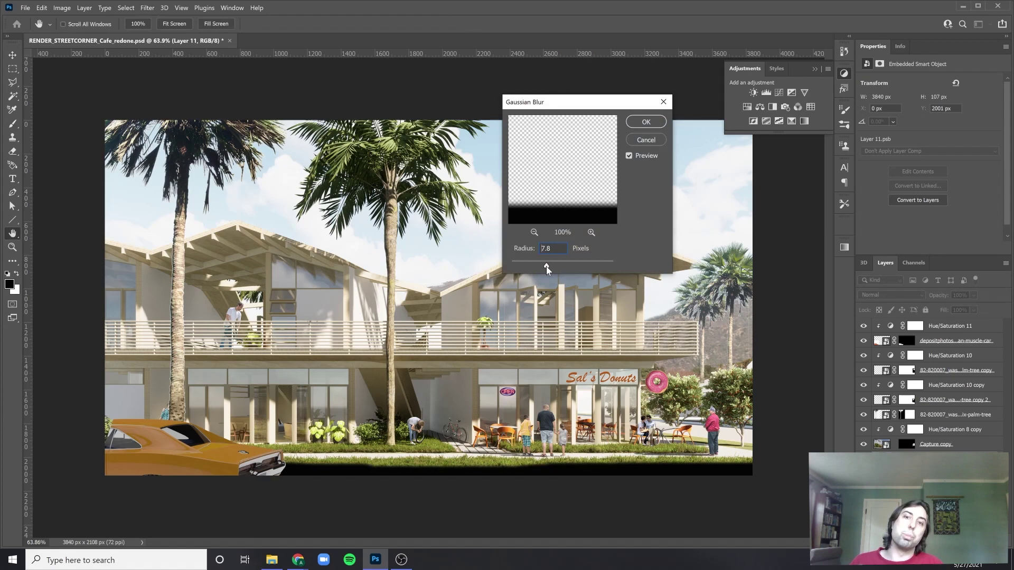
pyautogui.press('Return')
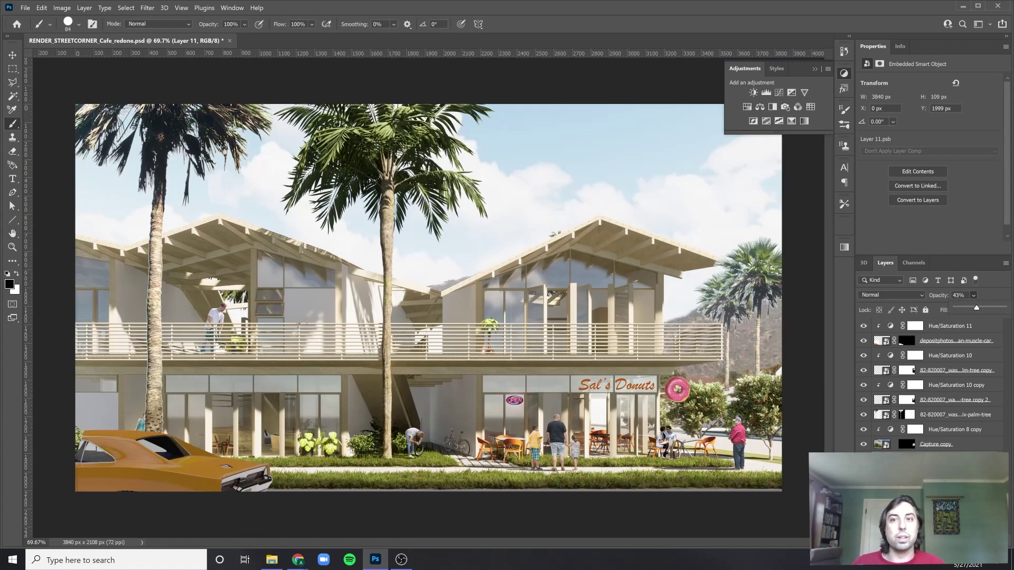
pyautogui.scroll(-5, 930, 391)
pyautogui.click(903, 405)
# Select the layer holding the grey speckles near the roof peak
pyautogui.scroll(5, 437, 285)
pyautogui.rightClick(903, 405)
pyautogui.press('Escape')
pyautogui.press('v')
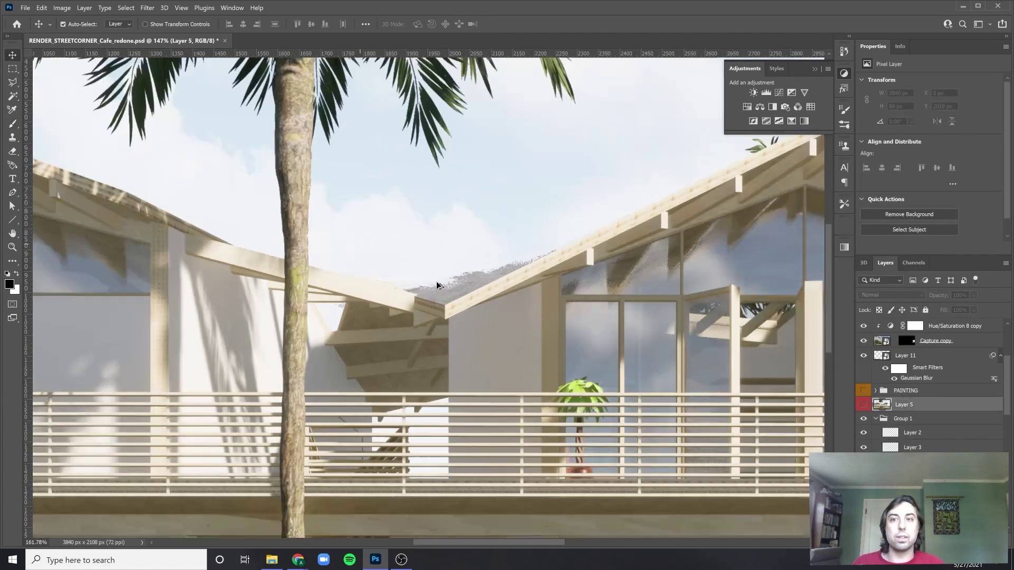
pyautogui.click(437, 285)
pyautogui.scroll(6, 431, 290)
# Outline the speckled strip along the roof edge with the Polygonal Lasso
pyautogui.press('l')
pyautogui.scroll(6, 211, 348)
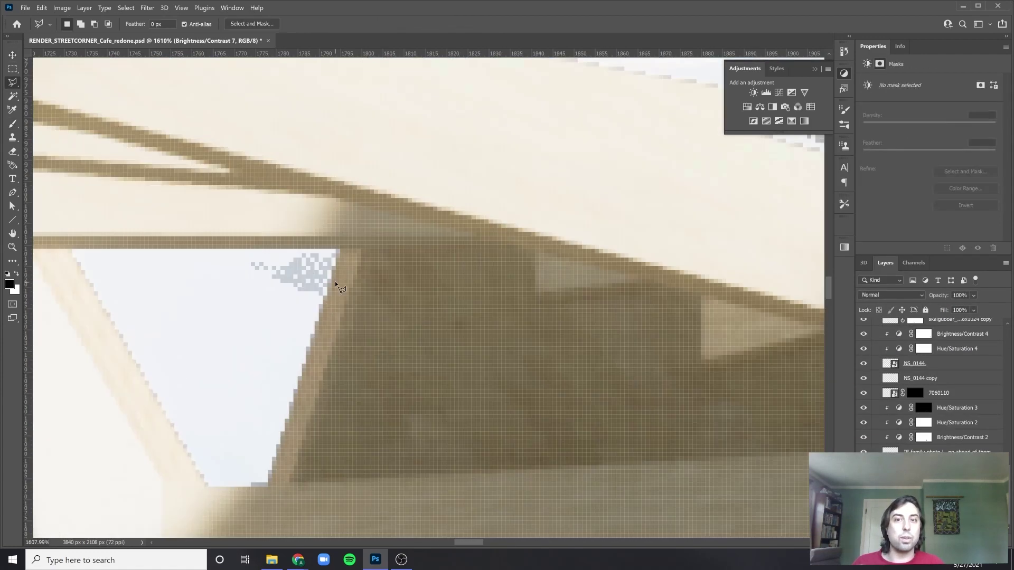
pyautogui.scroll(-6, 391, 333)
pyautogui.press('x')
pyautogui.press('l')
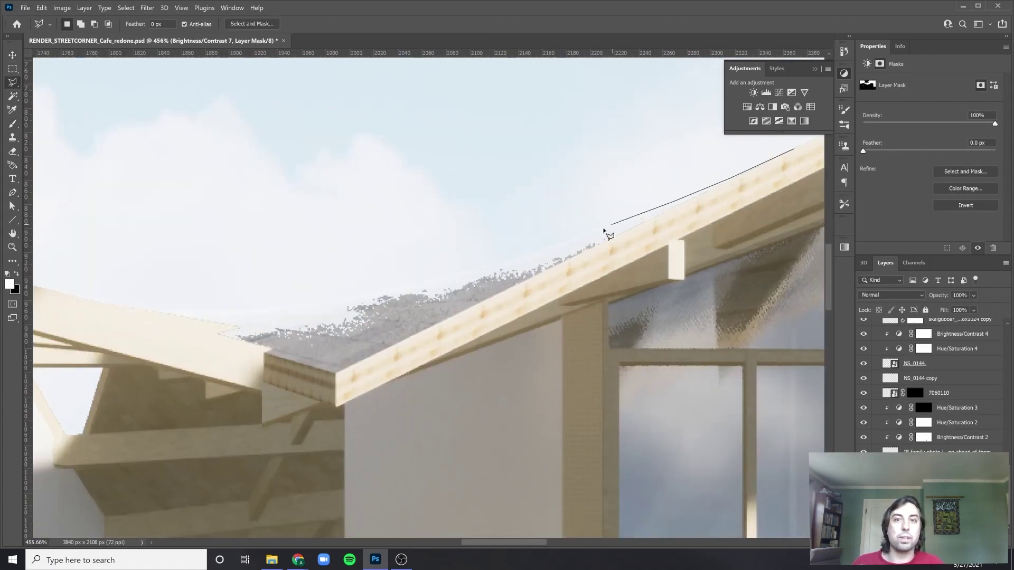
pyautogui.scroll(2, 604, 230)
pyautogui.moveTo(605, 230)
pyautogui.mouseDown()
pyautogui.moveTo(253, 320)
pyautogui.moveTo(420, 284)
pyautogui.moveTo(225, 306)
pyautogui.mouseUp()
pyautogui.doubleClick(200, 411)
pyautogui.scroll(-8, 200, 411)
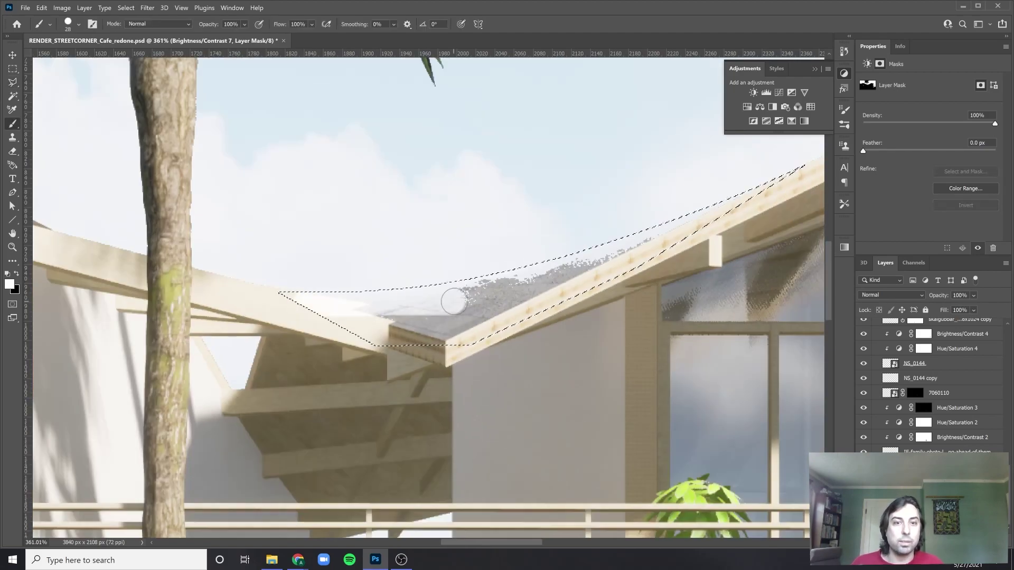
# Mask out the speckles and copy the Hue/Saturation 10 adjustment onto the palm-tree layer
pyautogui.press('b')
pyautogui.press('x')
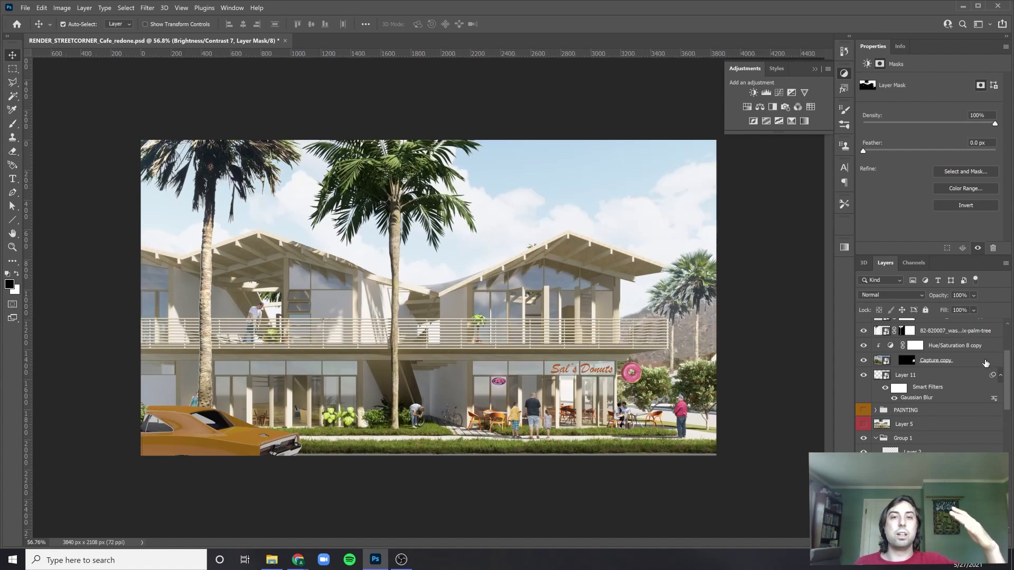
pyautogui.moveTo(957, 414); pyautogui.dragTo(958, 415)
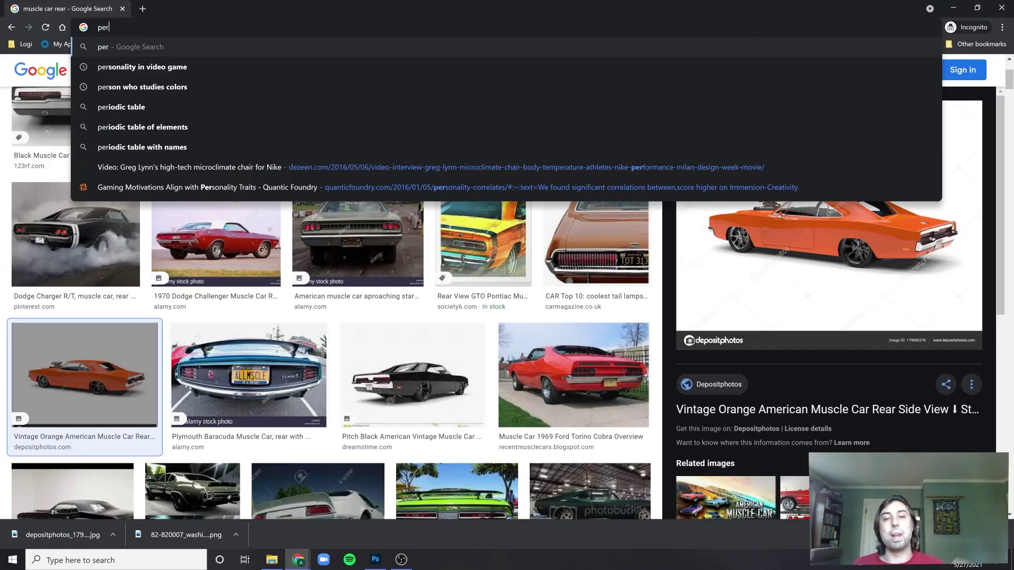
# Search Google Images for 'person leaning png', refine to 'person leaning back png', and browse results
pyautogui.write('son leaning png')
pyautogui.press('Return')
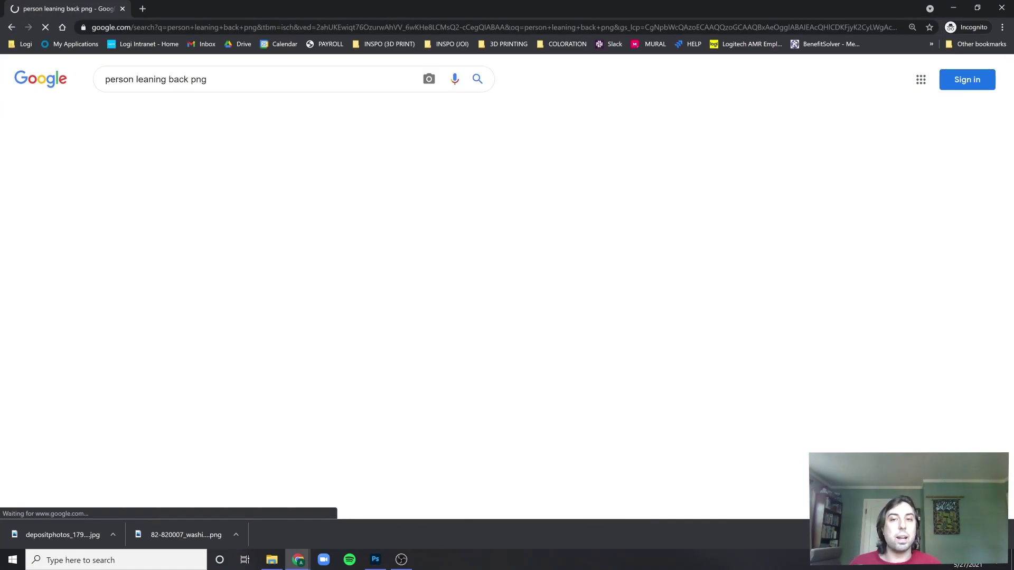
pyautogui.scroll(-15, 1011, 372)
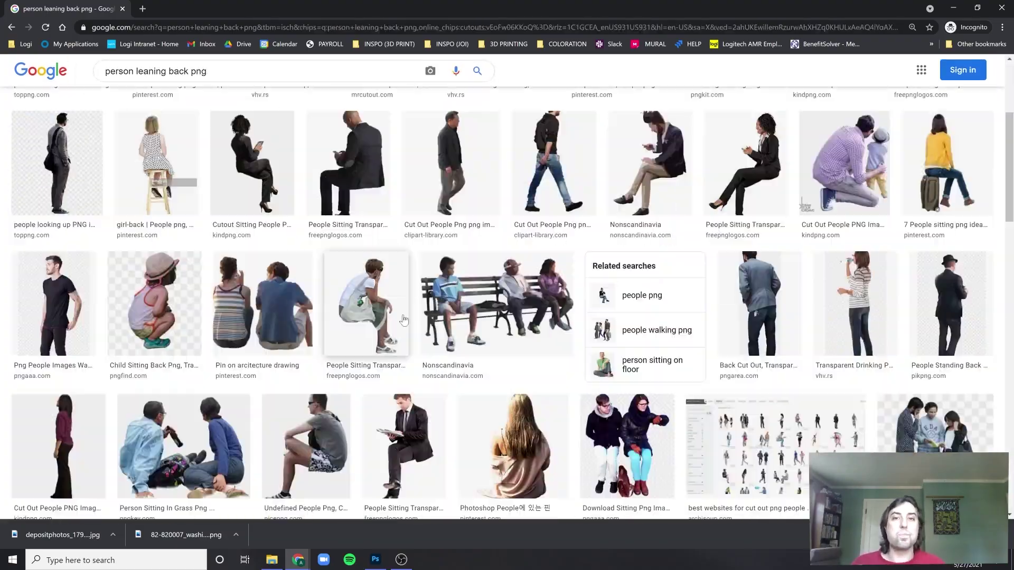
pyautogui.scroll(-10, 404, 319)
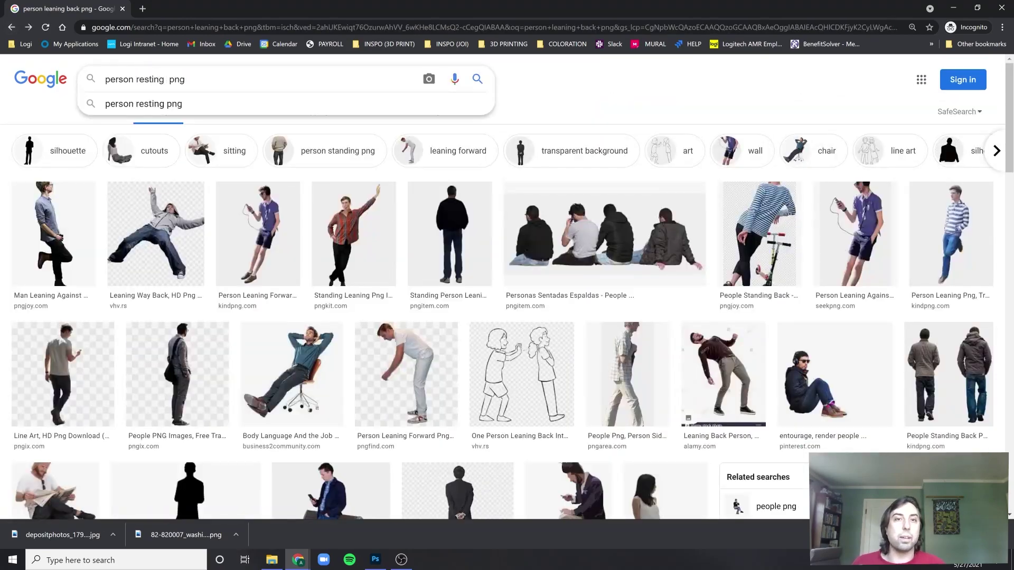
pyautogui.write('back')
pyautogui.press('Return')
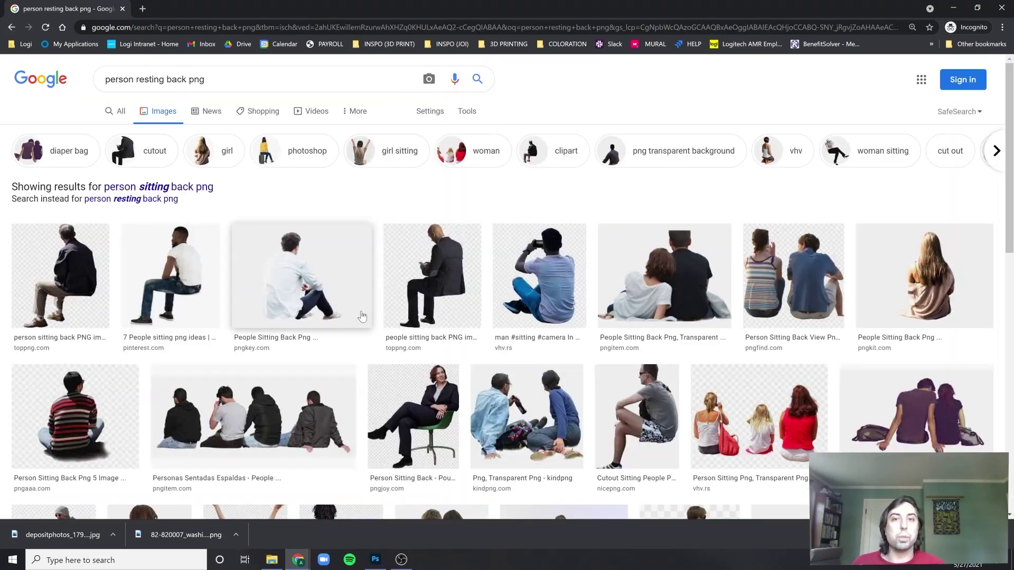
pyautogui.scroll(-15, 1009, 426)
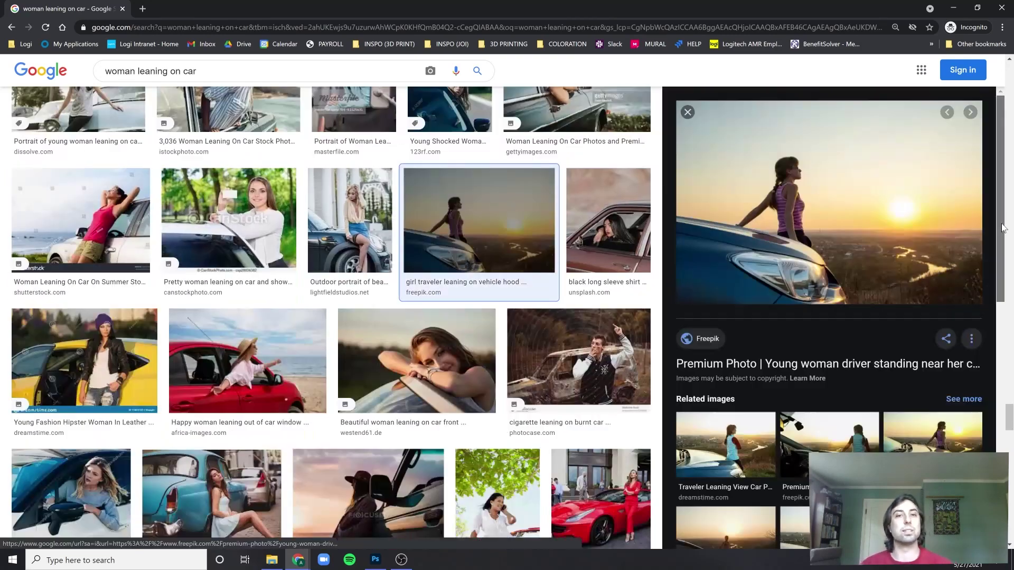
pyautogui.scroll(-3, 1002, 321)
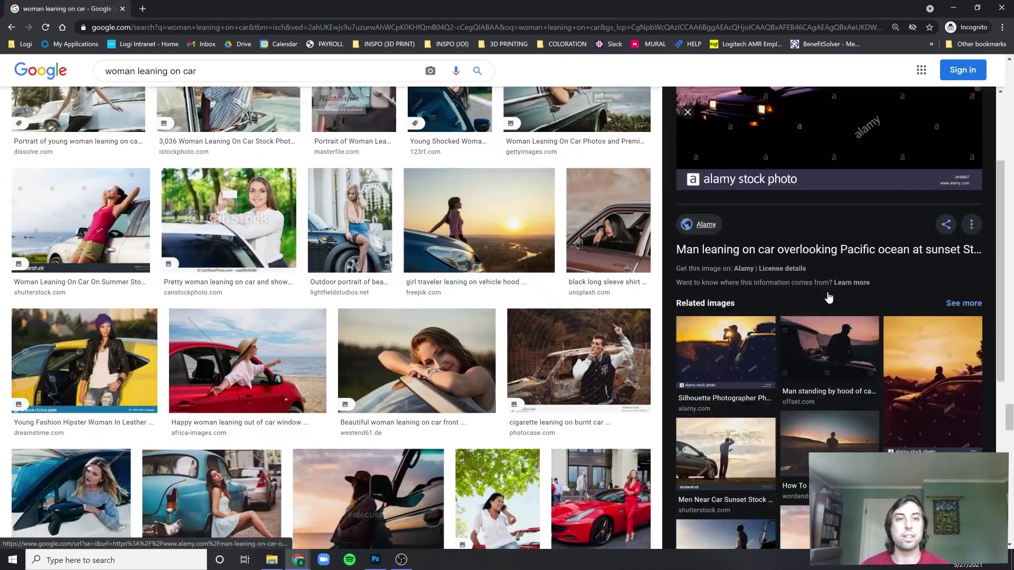
pyautogui.scroll(-2, 1001, 312)
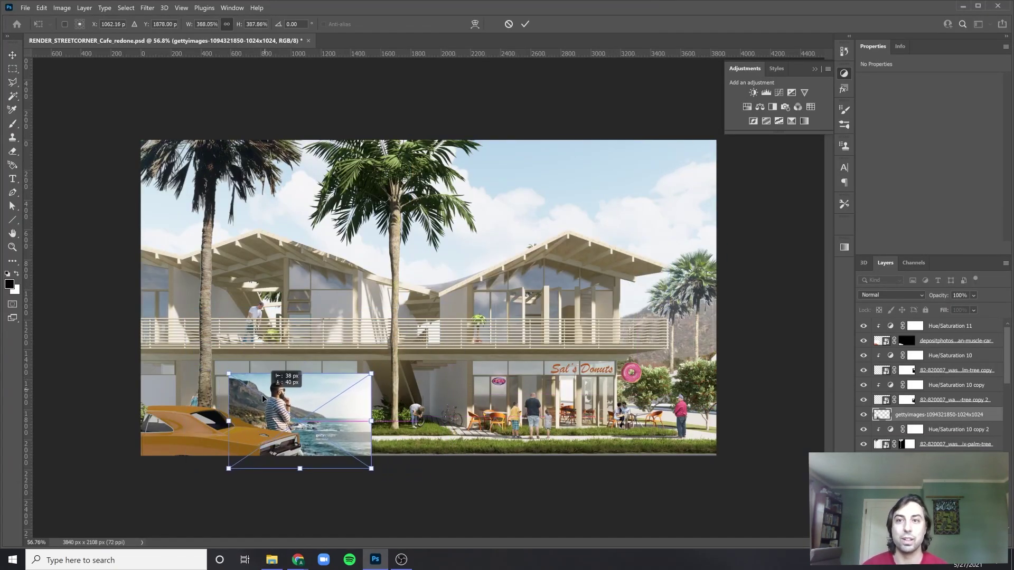
# Commit the placed photo and move the cut-out man beside the orange car
pyautogui.press('Return')
pyautogui.rightClick(257, 439)
pyautogui.click(295, 466)
pyautogui.scroll(5, 357, 477)
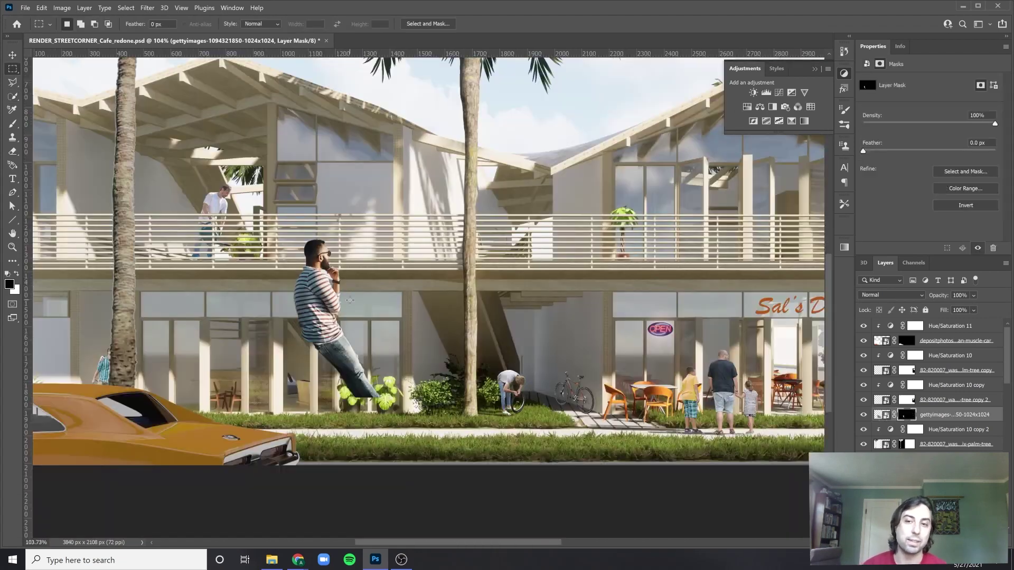
pyautogui.moveTo(428, 316); pyautogui.dragTo(350, 393)
pyautogui.press('Return')
pyautogui.click(304, 421)
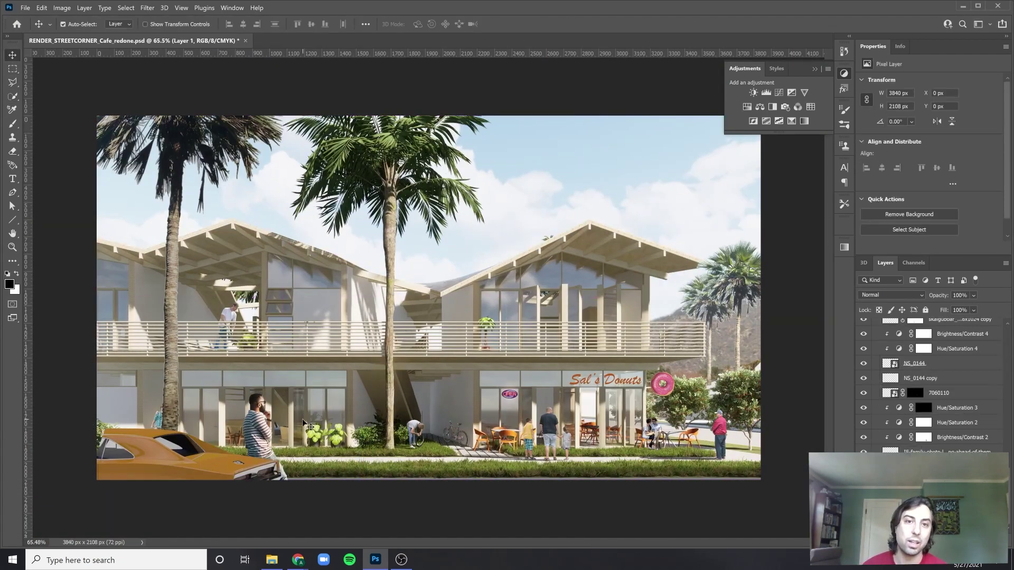
# Darken the man with a Hue/Saturation adjustment and view the whole render
pyautogui.click(132, 459)
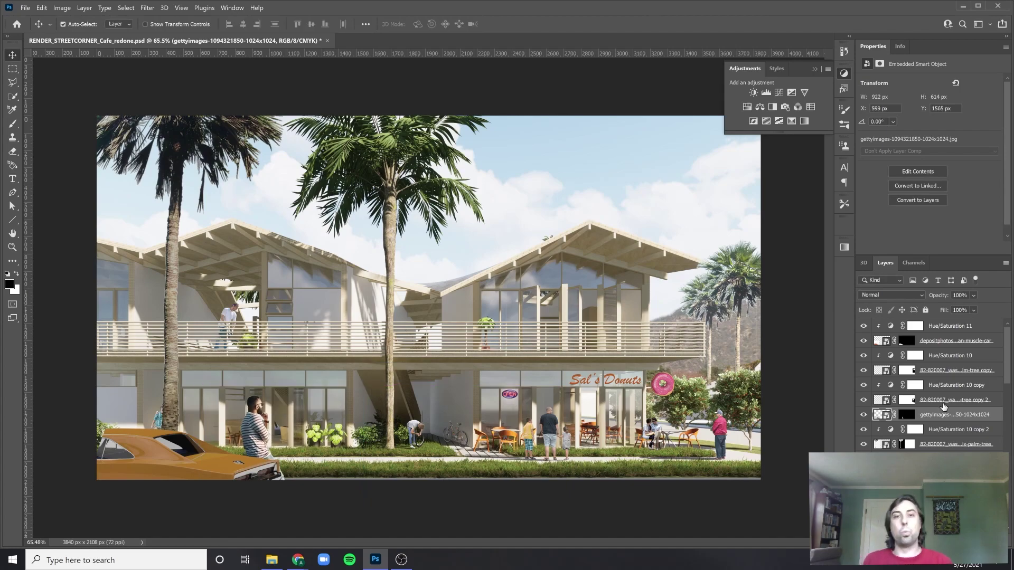
pyautogui.click(746, 107)
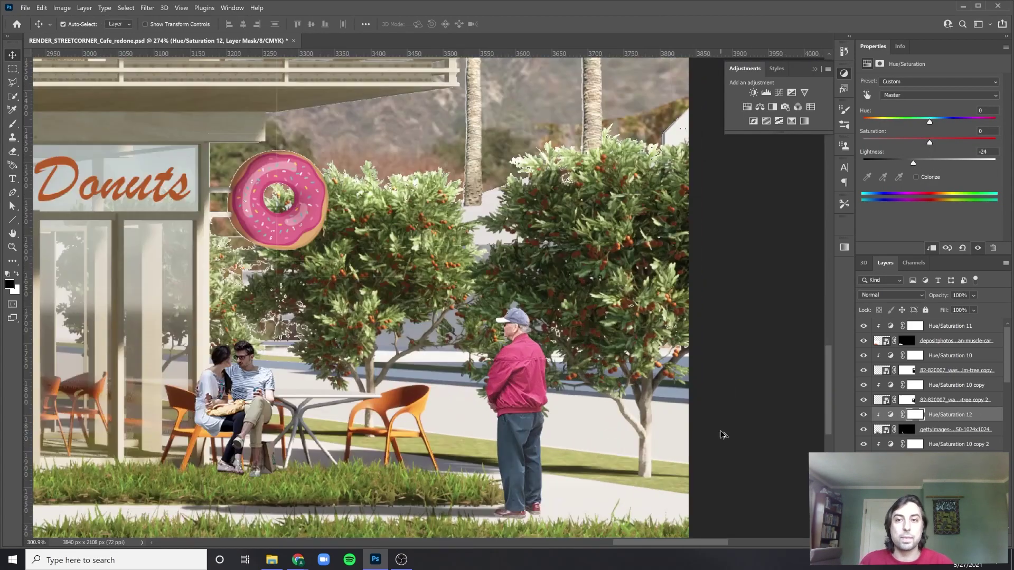
pyautogui.hotkey('ctrl', '0')
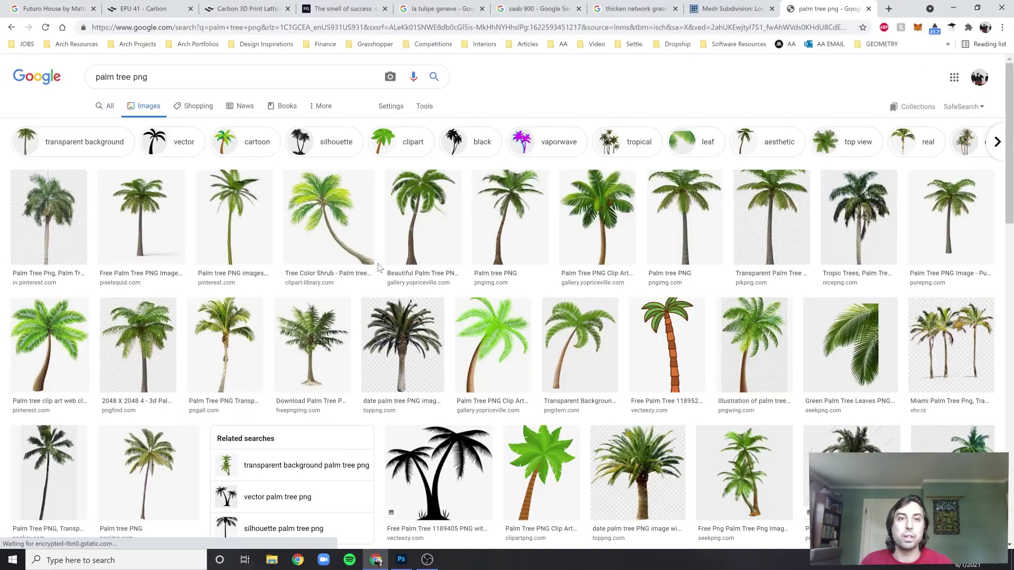
pyautogui.scroll(-3, 561, 260)
pyautogui.scroll(-5, 561, 260)
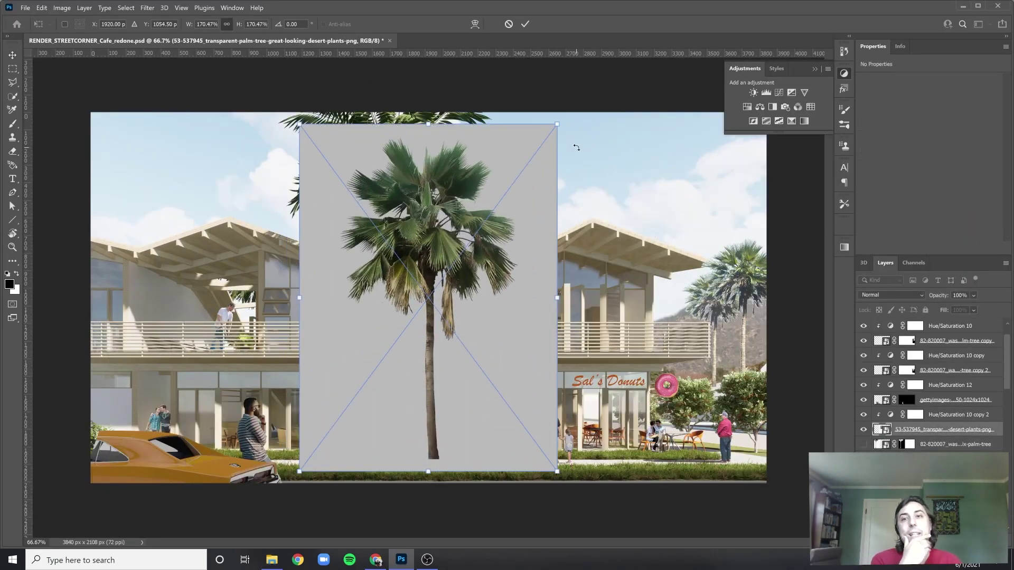
# Commit the enlarged fan palm and pick the Magic Wand to select its grey background
pyautogui.press('Return')
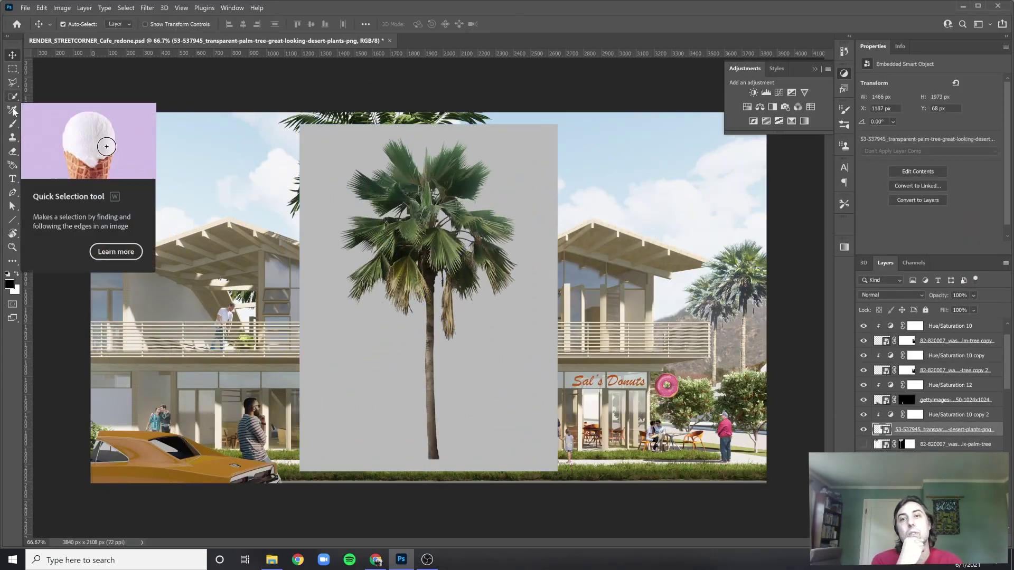
pyautogui.rightClick(13, 97)
pyautogui.click(63, 116)
pyautogui.scroll(10, 501, 200)
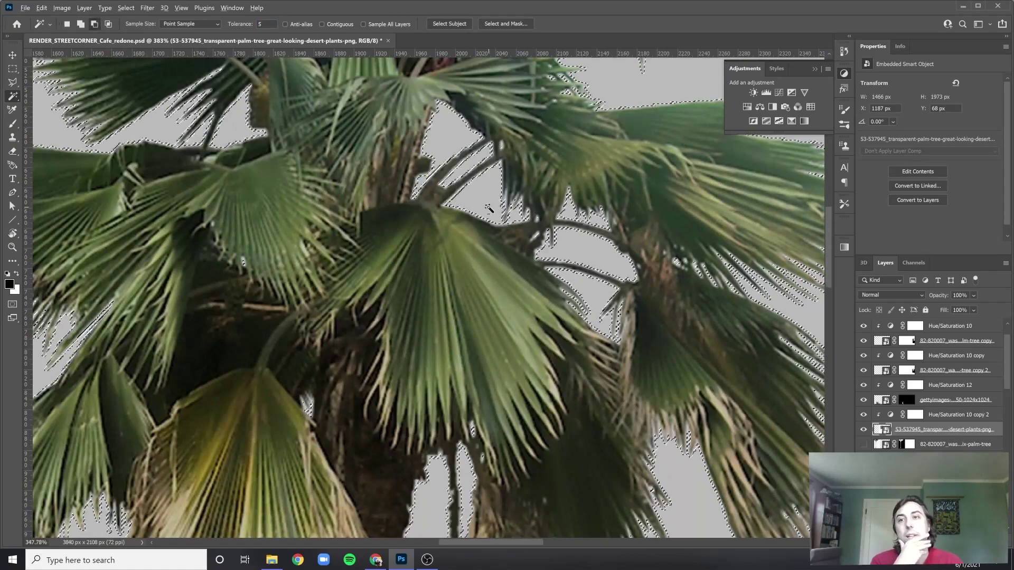
pyautogui.scroll(5, 421, 156)
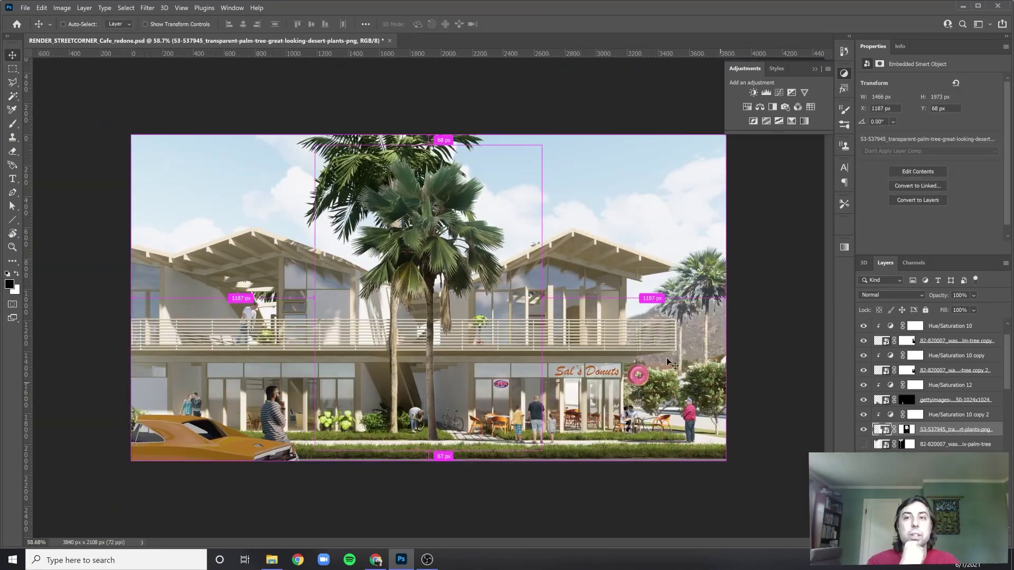
# Move and resize the masked palm to the left among the existing fronds, then commit
pyautogui.moveTo(430, 181); pyautogui.dragTo(237, 156)
pyautogui.scroll(1, 214, 195)
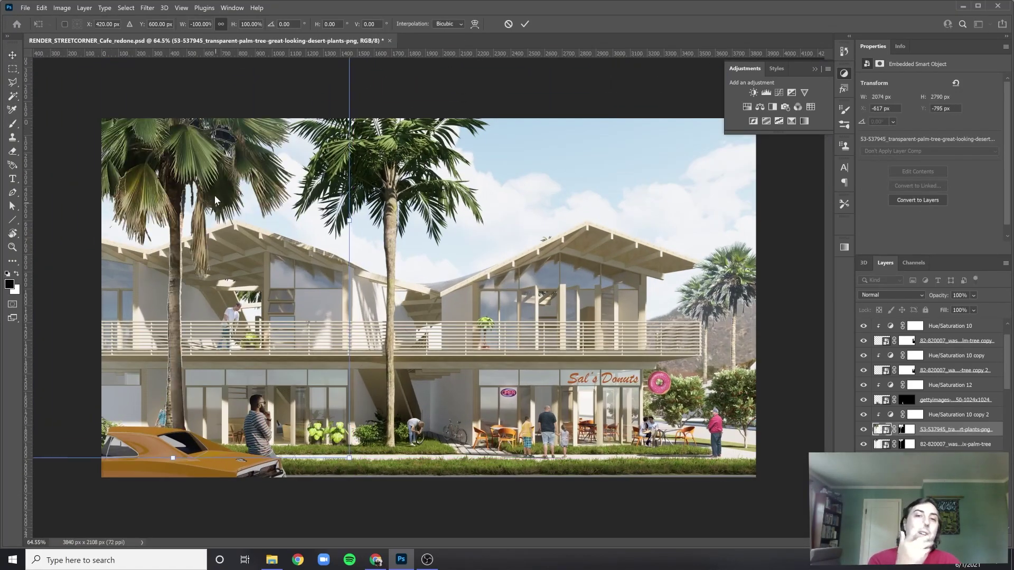
pyautogui.moveTo(214, 195); pyautogui.dragTo(216, 159)
pyautogui.scroll(-2, 204, 113)
pyautogui.press('Return')
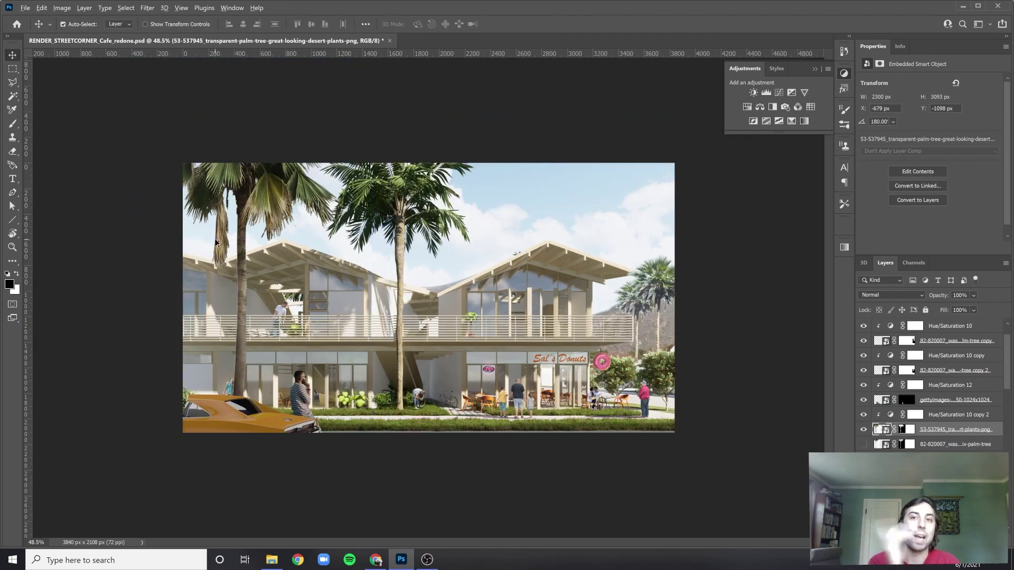
pyautogui.scroll(1, 246, 178)
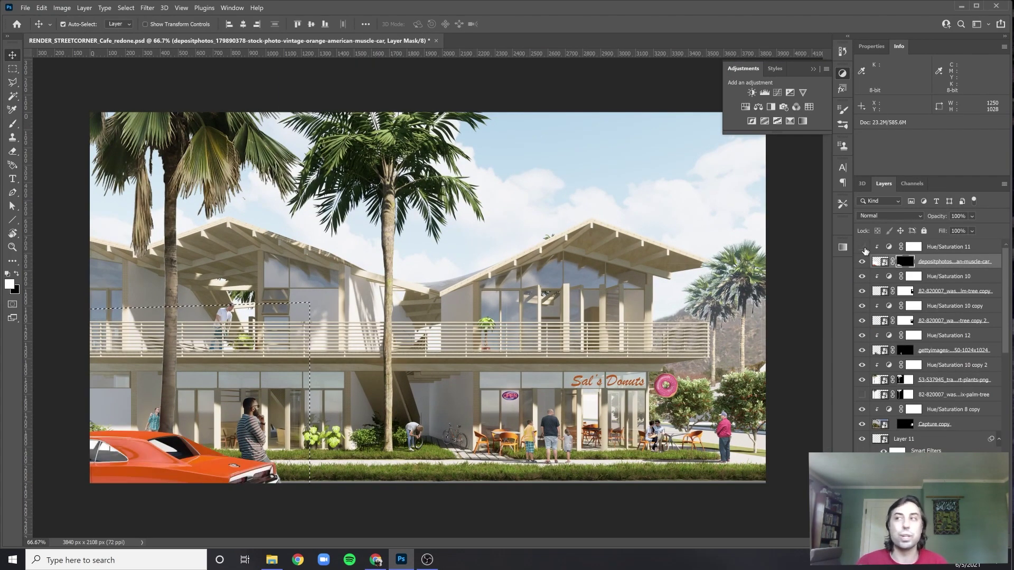
# Add a Brightness/Contrast adjustment limited to the car selection and invert its mask
pyautogui.click(889, 247)
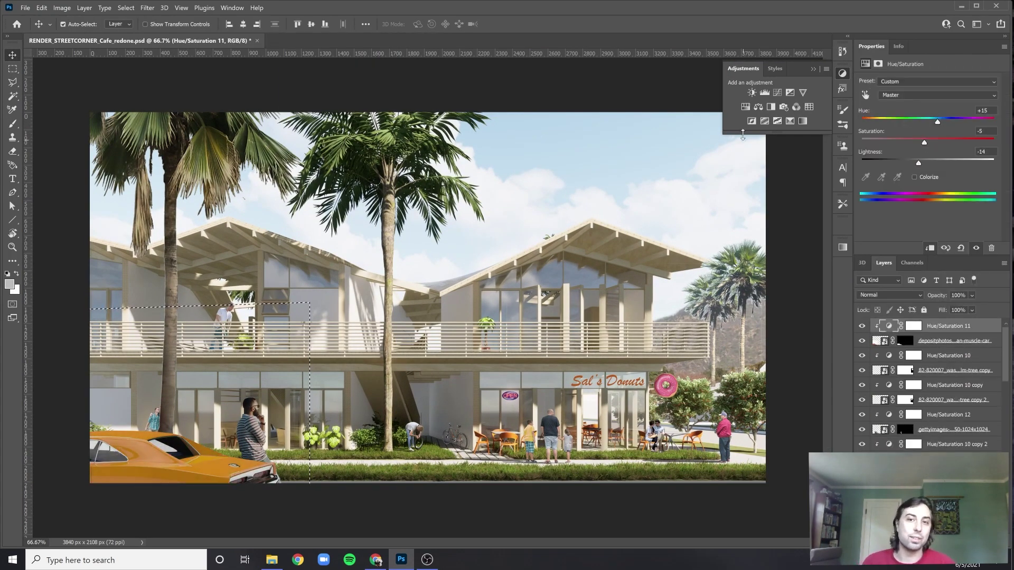
pyautogui.click(752, 93)
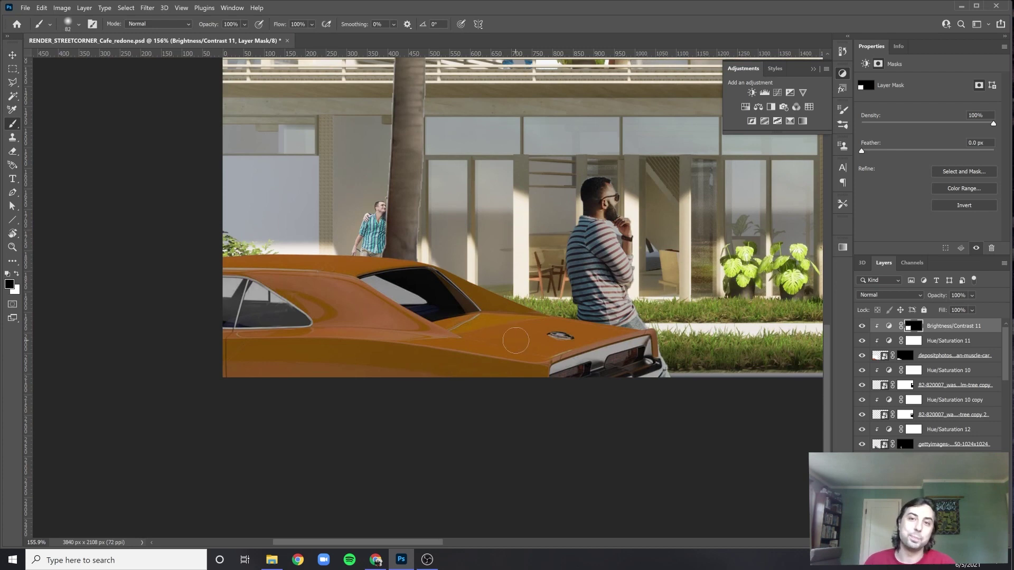
pyautogui.hotkey('ctrl', 'i')
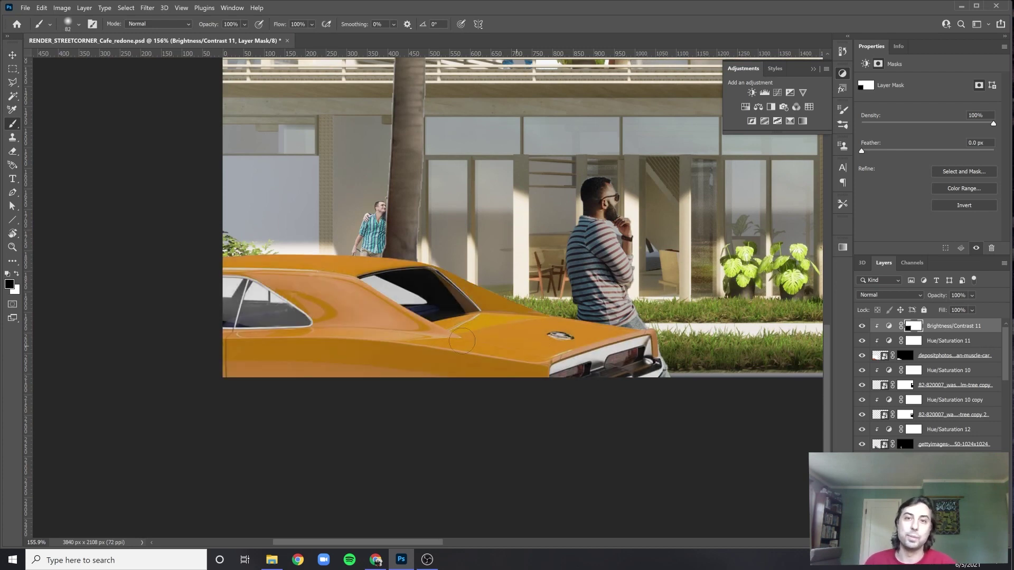
# Brush the inverted Brightness/Contrast mask over parts of the orange car to shade them
pyautogui.moveTo(506, 387); pyautogui.dragTo(541, 440)
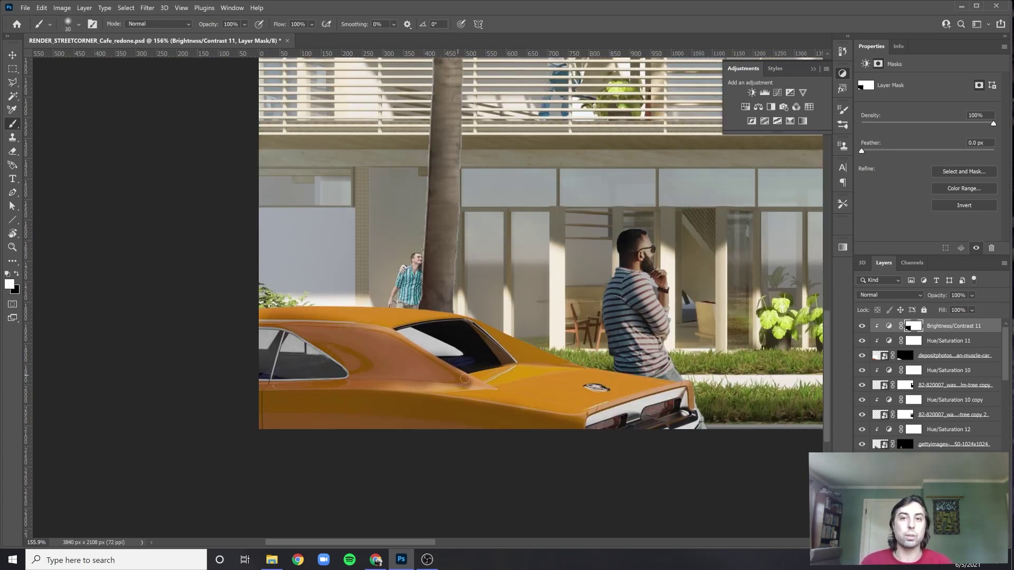
pyautogui.scroll(5, 464, 378)
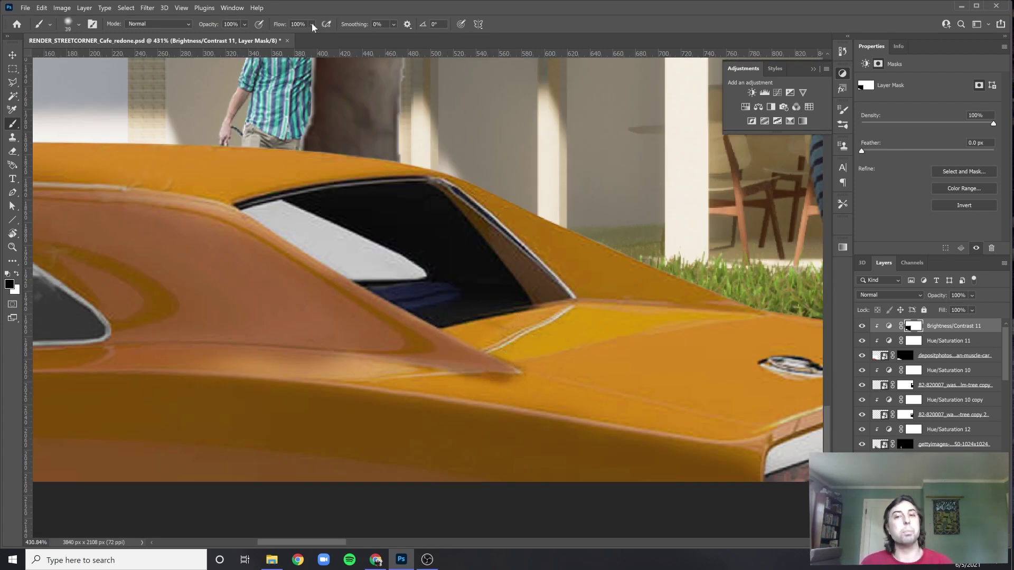
pyautogui.scroll(-5, 345, 381)
pyautogui.scroll(4, 380, 393)
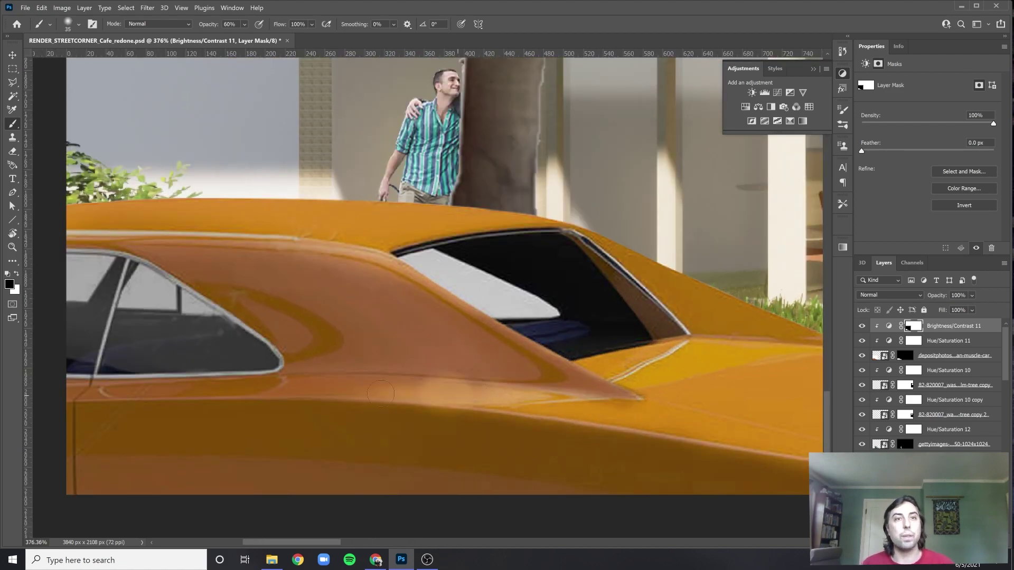
pyautogui.hscroll(5, 581, 364)
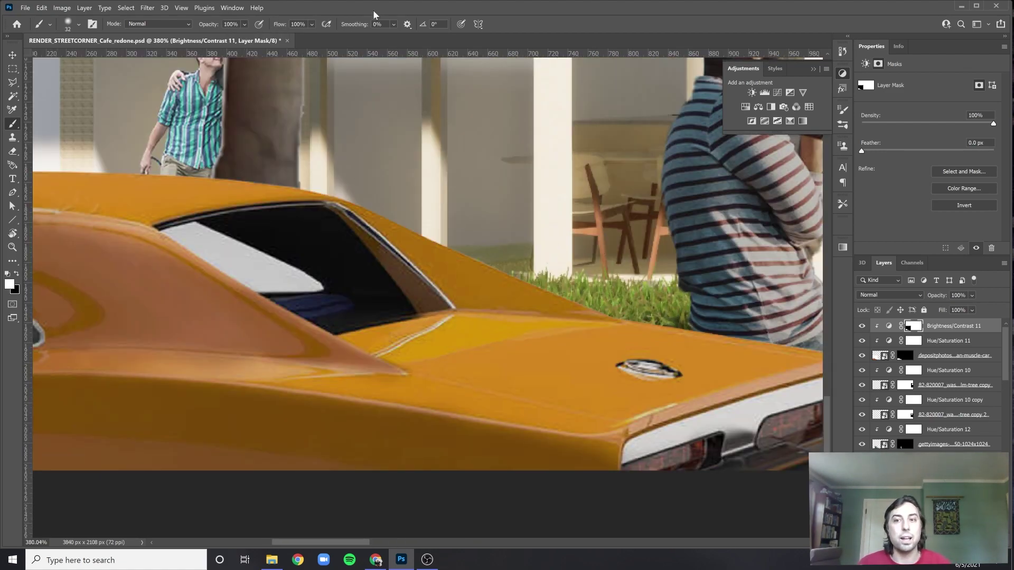
pyautogui.scroll(-8, 612, 314)
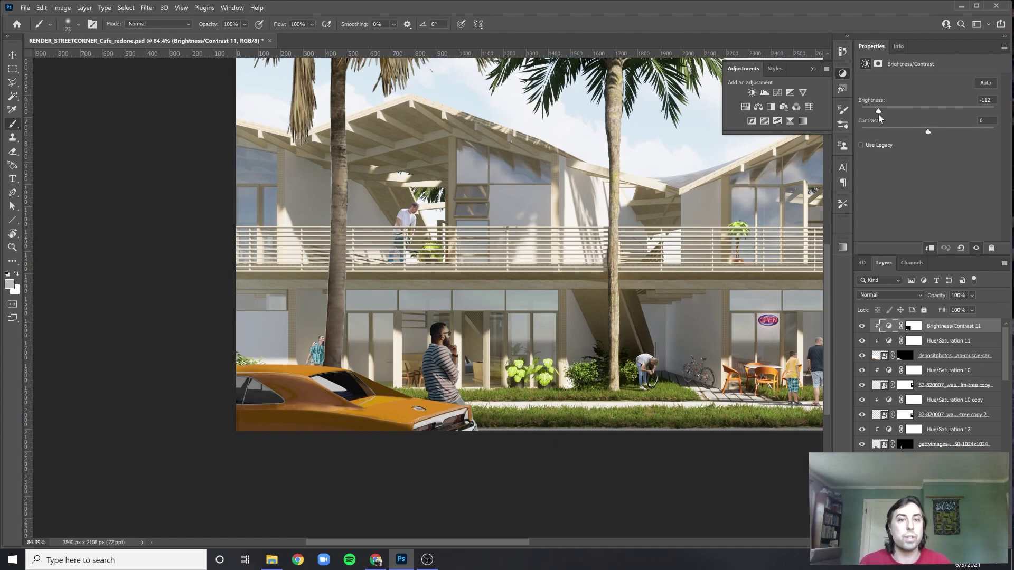
pyautogui.press('super')
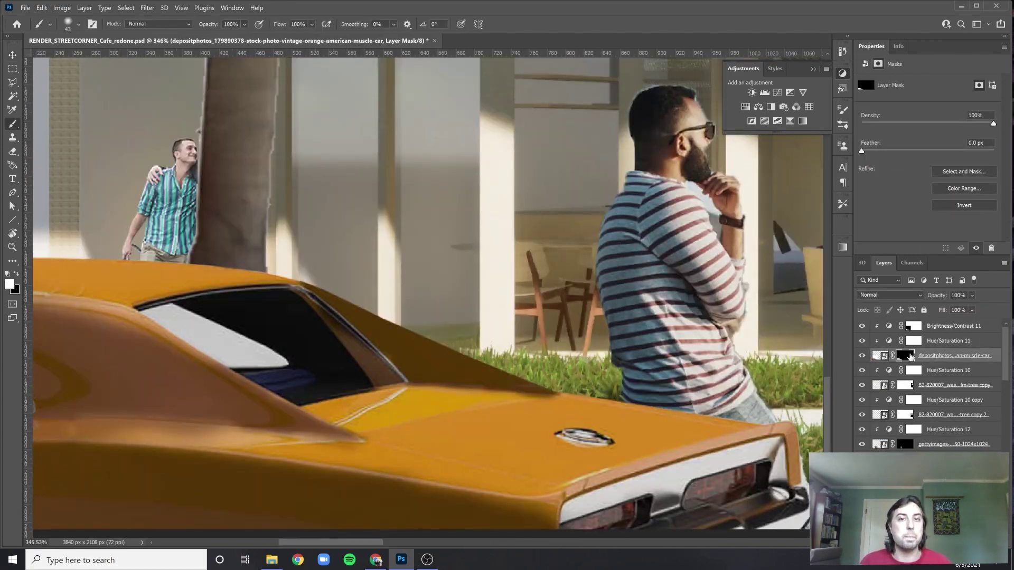
pyautogui.scroll(-1, 343, 402)
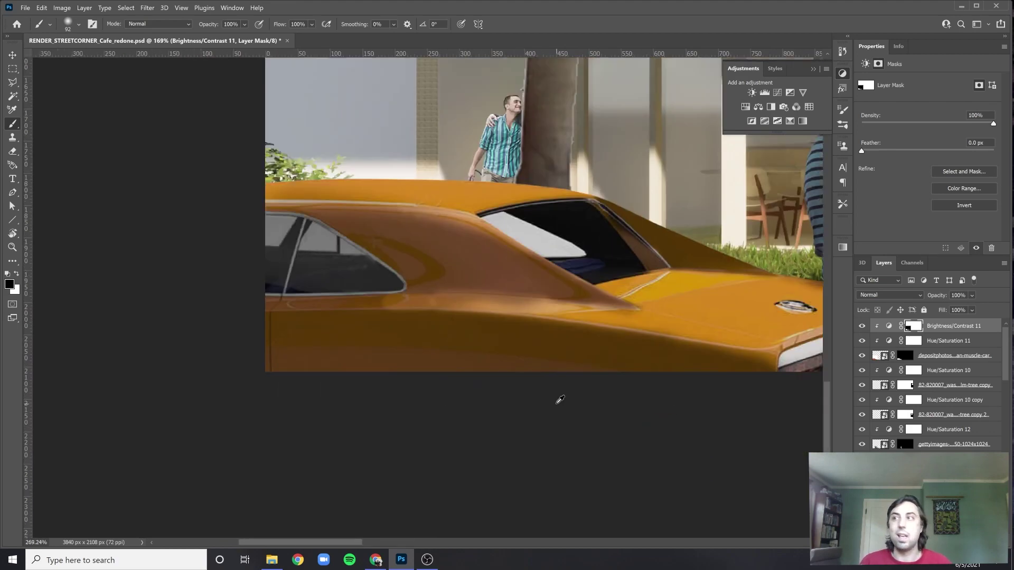
pyautogui.scroll(4, 588, 306)
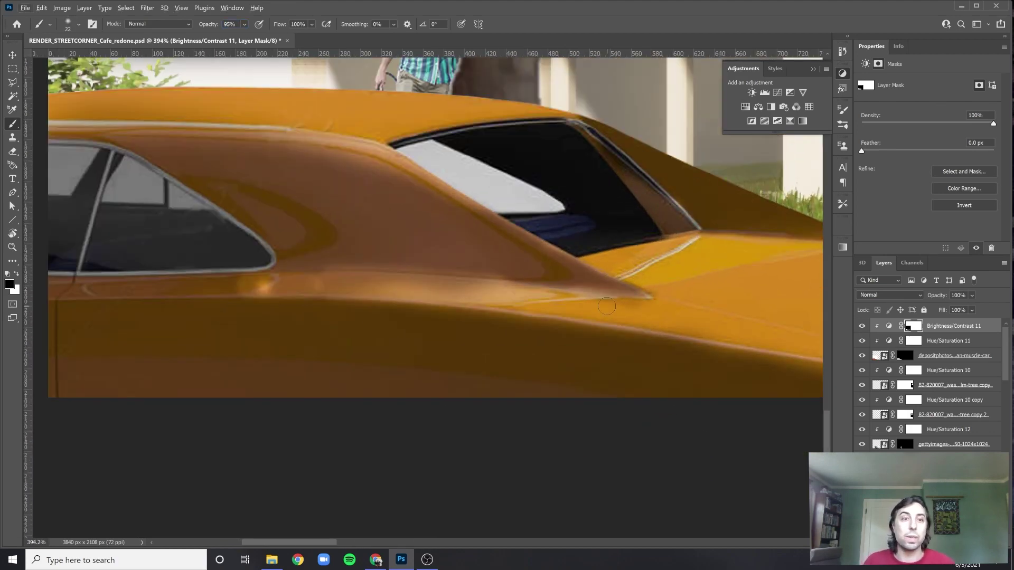
pyautogui.scroll(-8, 581, 286)
pyautogui.press('x')
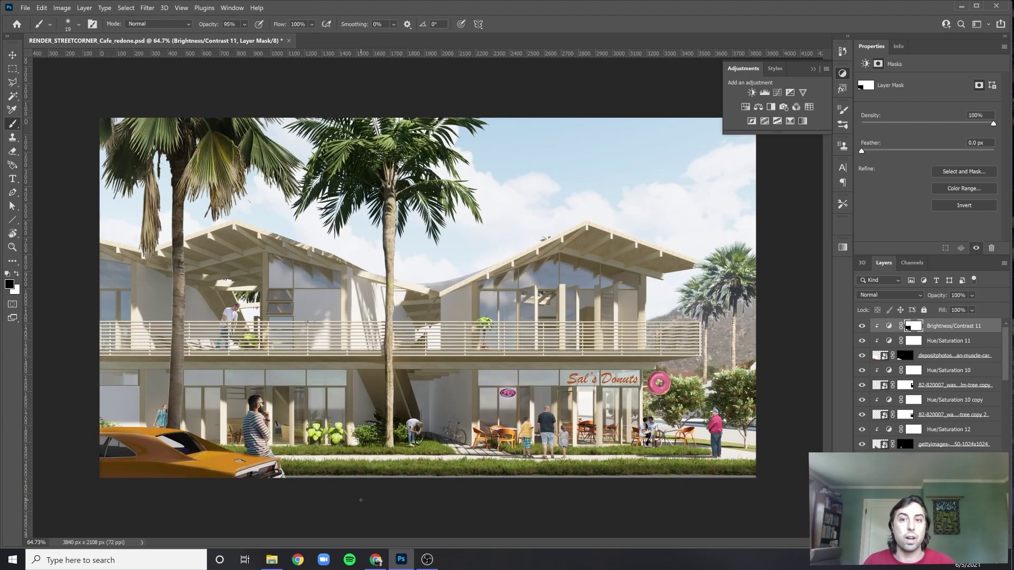
pyautogui.scroll(8, 246, 316)
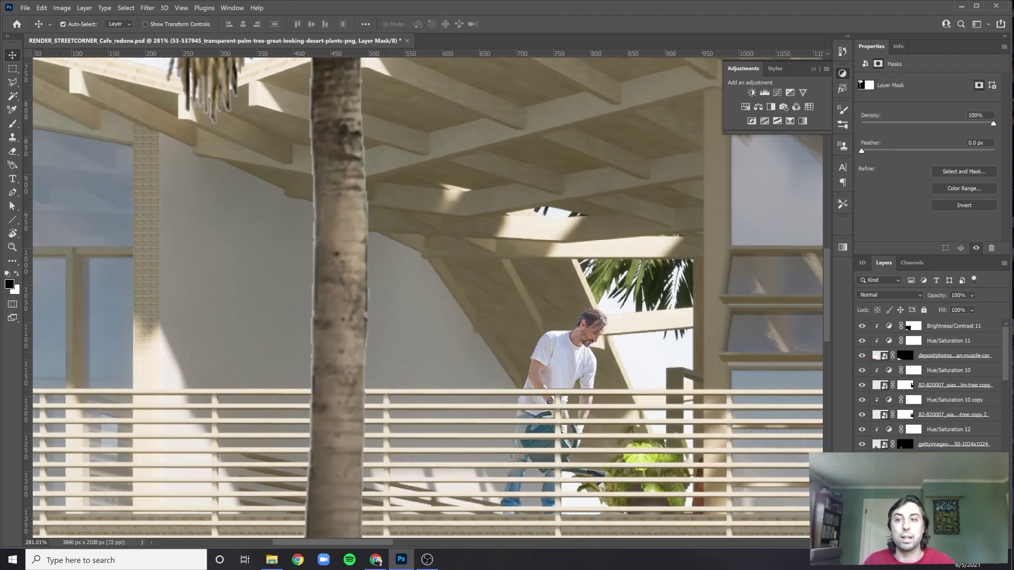
# Refine the palm layer's mask in Select and Mask with Shift Edge -100%
pyautogui.hotkey('ctrl', 'alt', 'r')
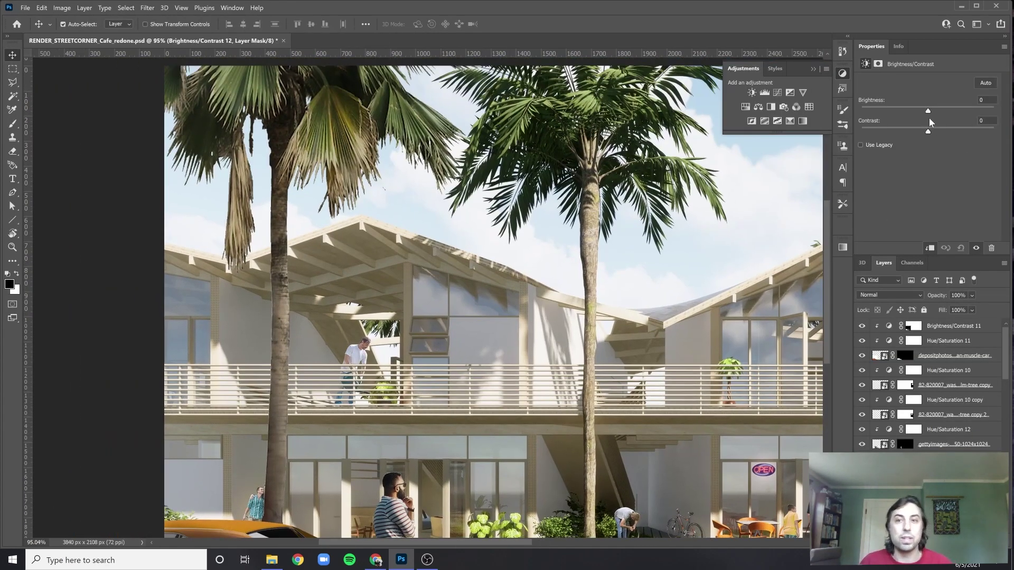
pyautogui.scroll(-2, 206, 399)
pyautogui.scroll(4, 206, 400)
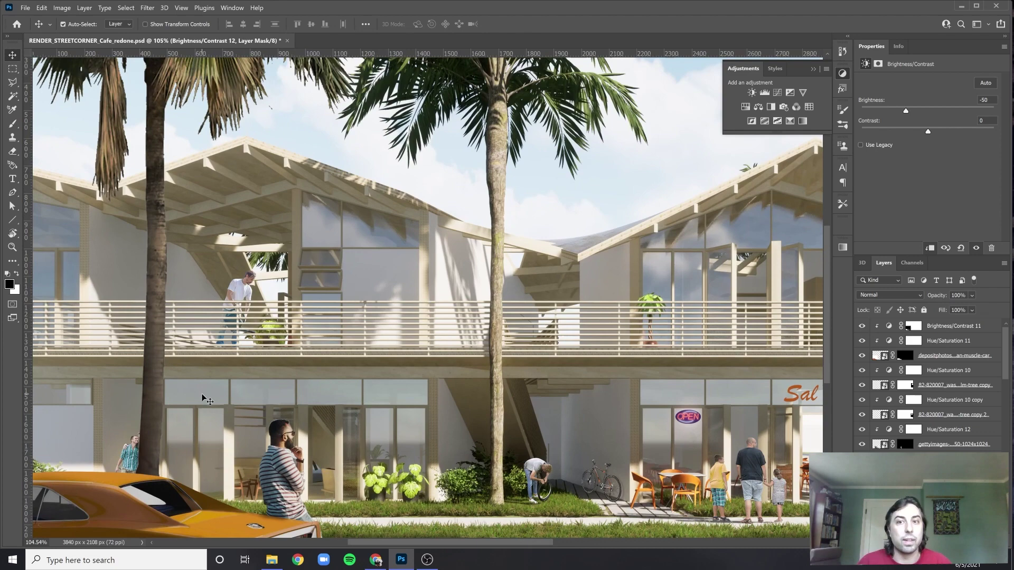
pyautogui.scroll(3, 167, 444)
# Scale the left palm tree up in two stretches and commit the larger size
pyautogui.scroll(-3, 431, 229)
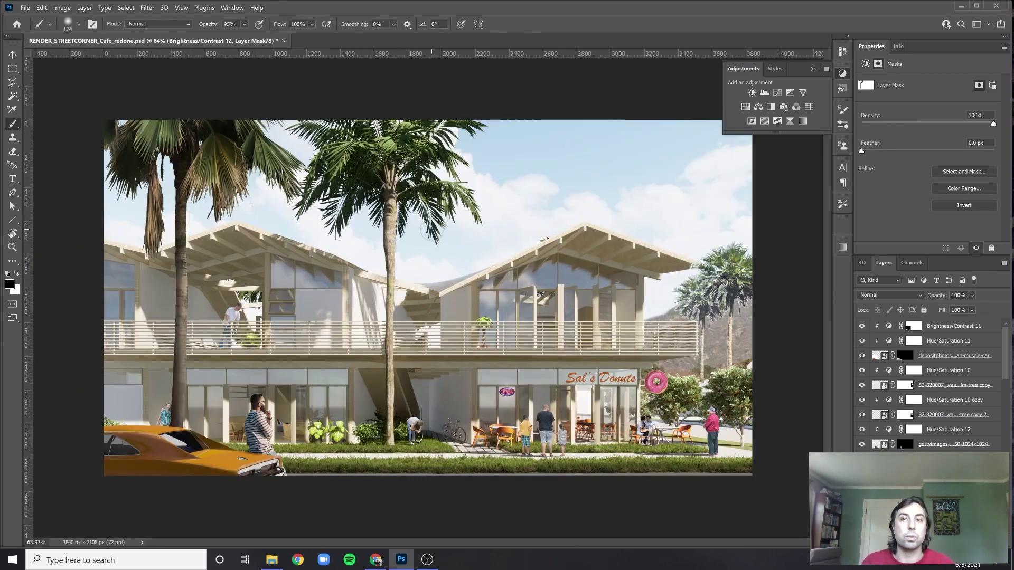
pyautogui.scroll(-3, 316, 230)
pyautogui.moveTo(509, 153); pyautogui.dragTo(259, 126)
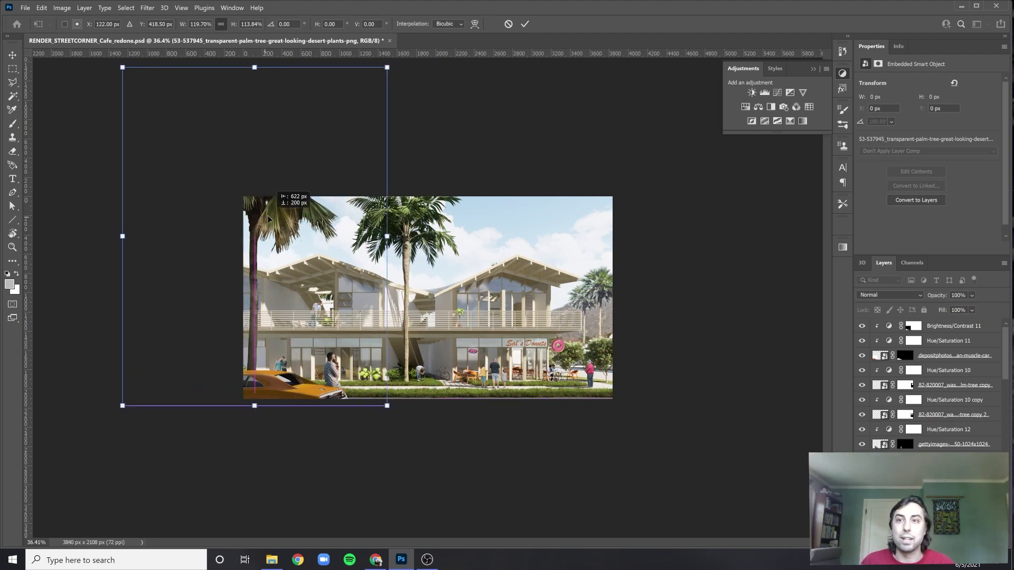
pyautogui.hotkey('ctrl', '-')
pyautogui.moveTo(398, 88); pyautogui.dragTo(369, 126)
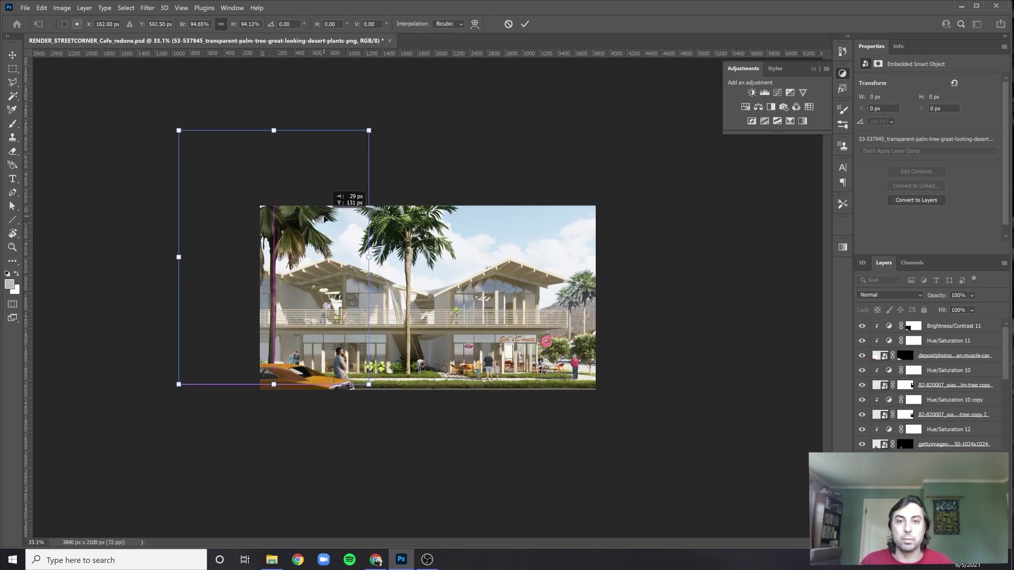
pyautogui.press('Return')
# Darken the left palm to Lightness -19 and pull the right palm mask edge in fully
pyautogui.scroll(10, 325, 216)
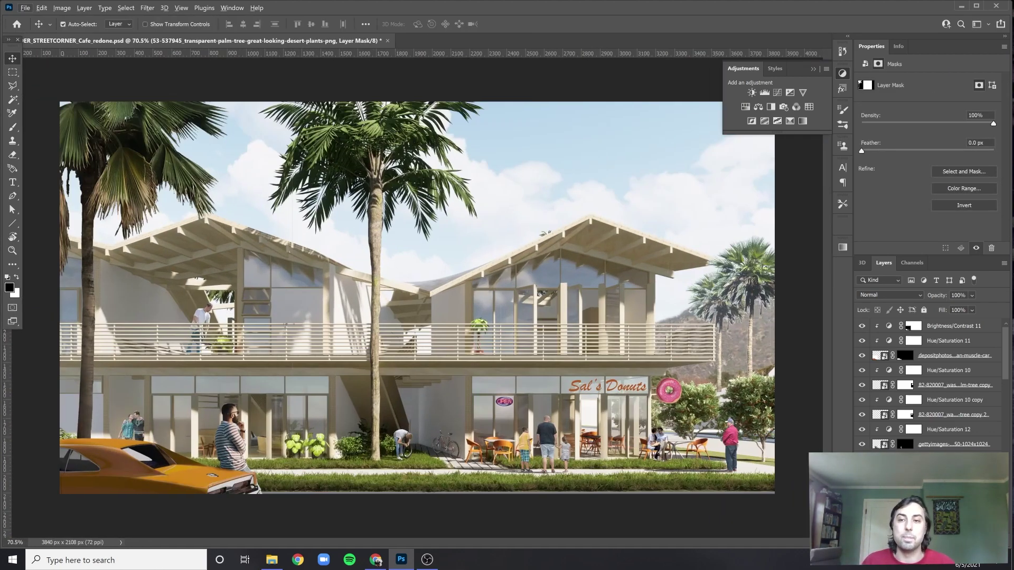
pyautogui.moveTo(916, 164); pyautogui.dragTo(916, 165)
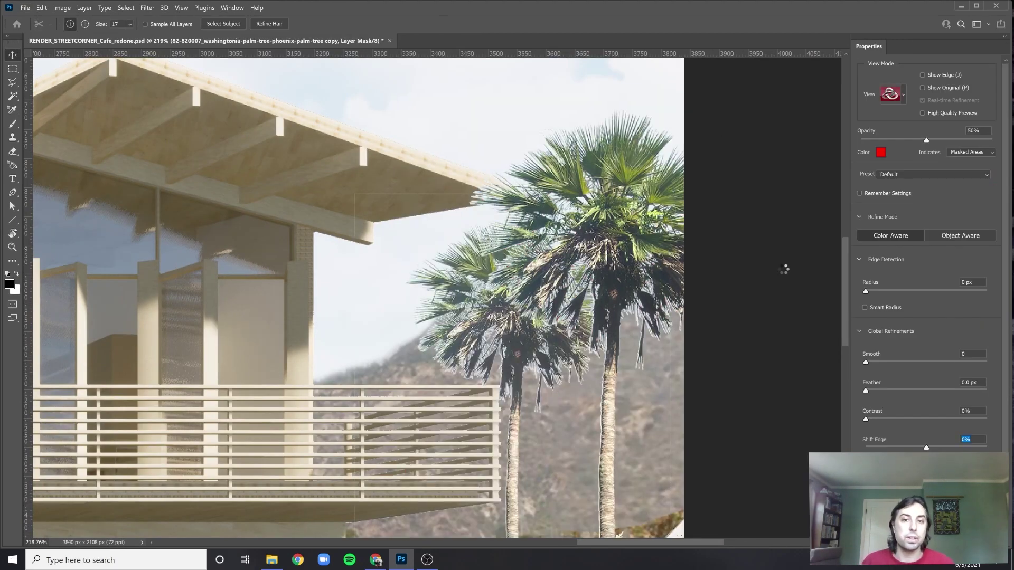
pyautogui.moveTo(926, 448); pyautogui.dragTo(866, 448)
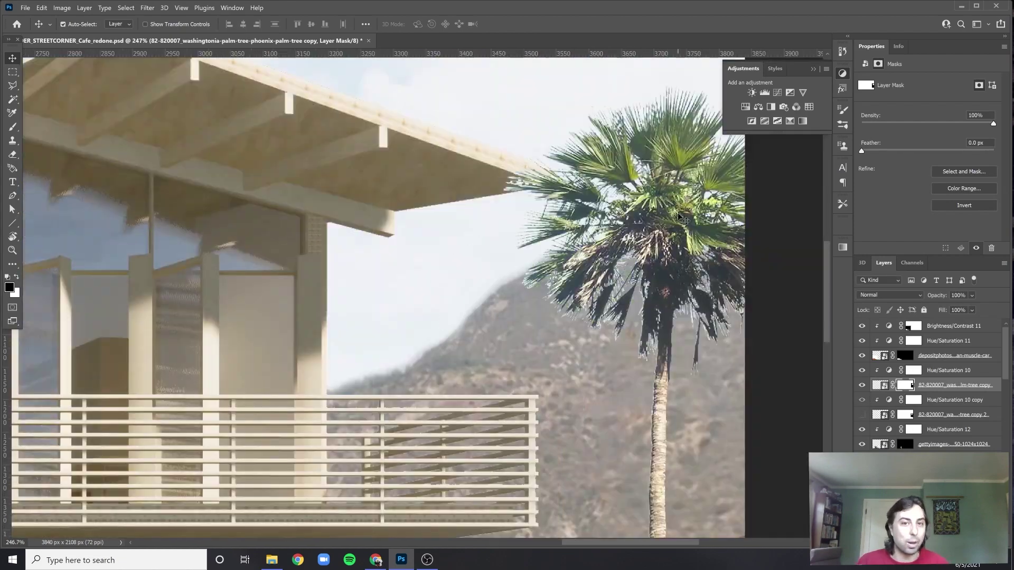
pyautogui.rightClick(916, 386)
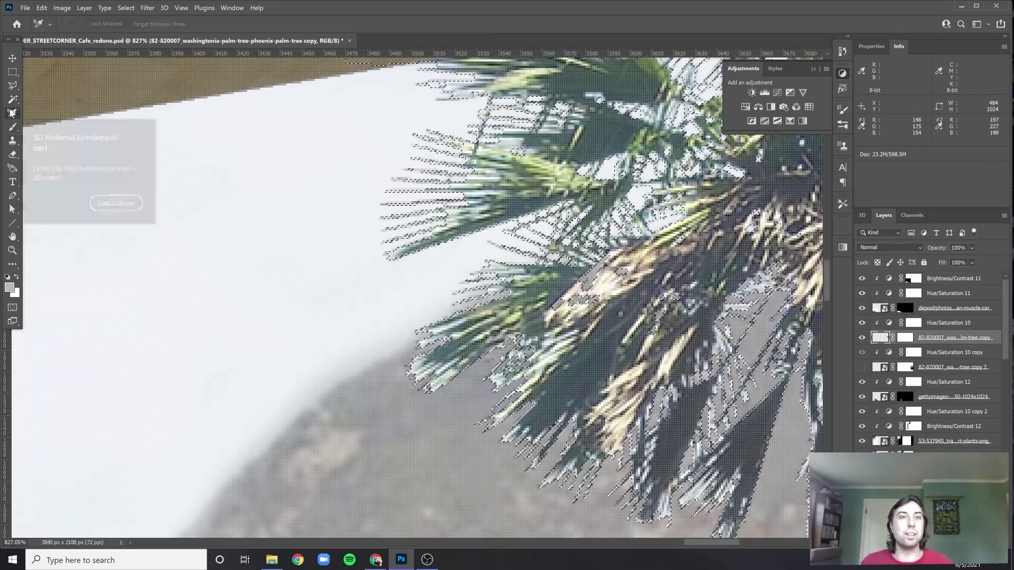
# Sample colours from the right palm's fronds and show the Color panel for a deeper green
pyautogui.click(123, 207)
pyautogui.click(389, 43)
pyautogui.click(13, 264)
pyautogui.click(58, 295)
pyautogui.click(443, 243)
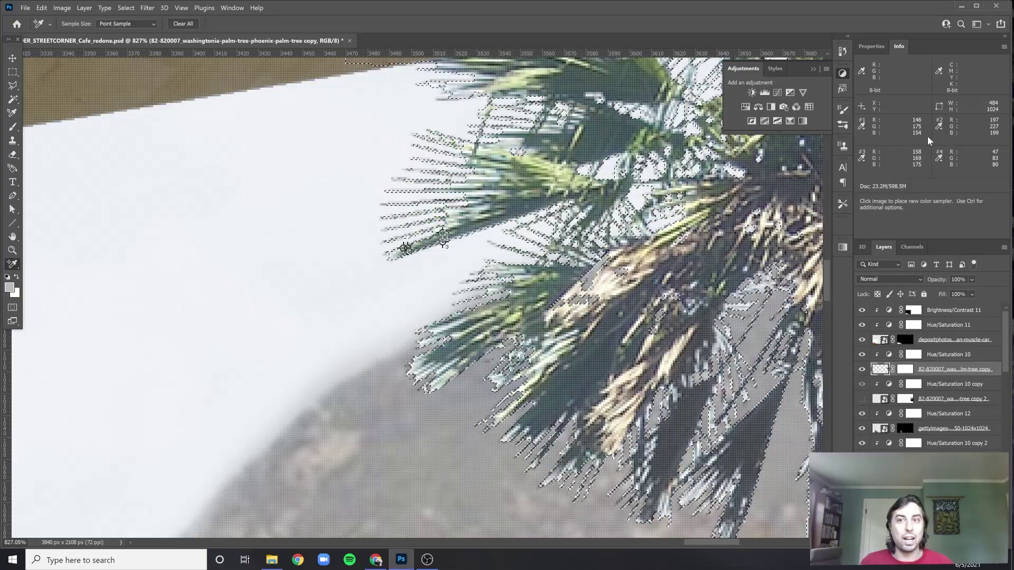
pyautogui.click(181, 7)
pyautogui.moveTo(233, 7)
pyautogui.click(248, 182)
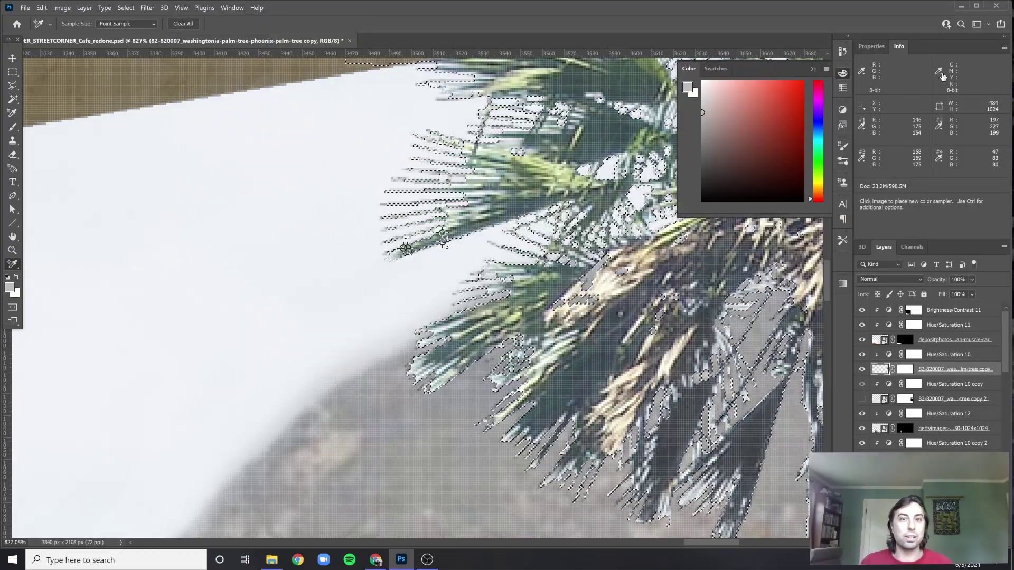
pyautogui.click(536, 201)
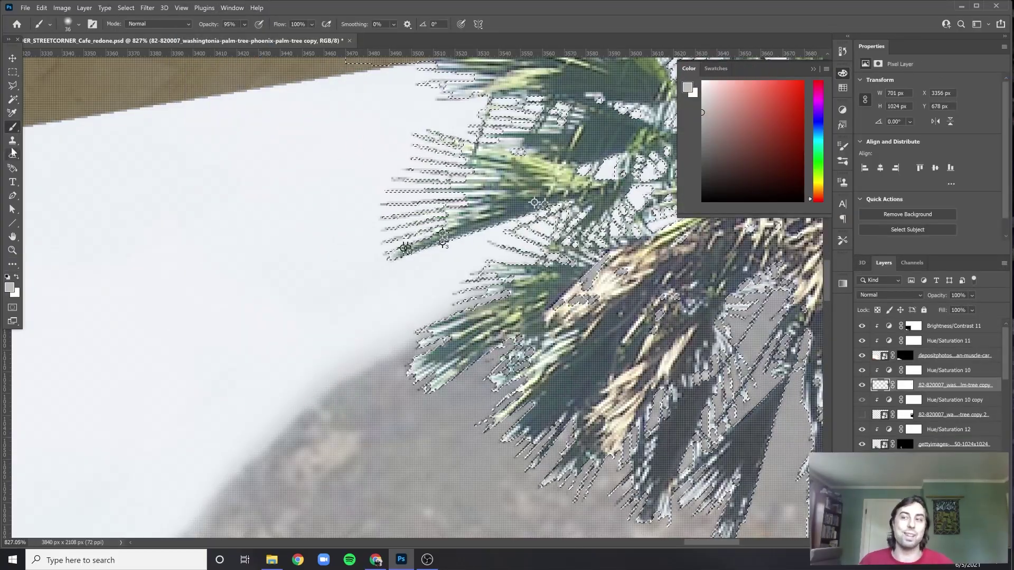
pyautogui.click(50, 24)
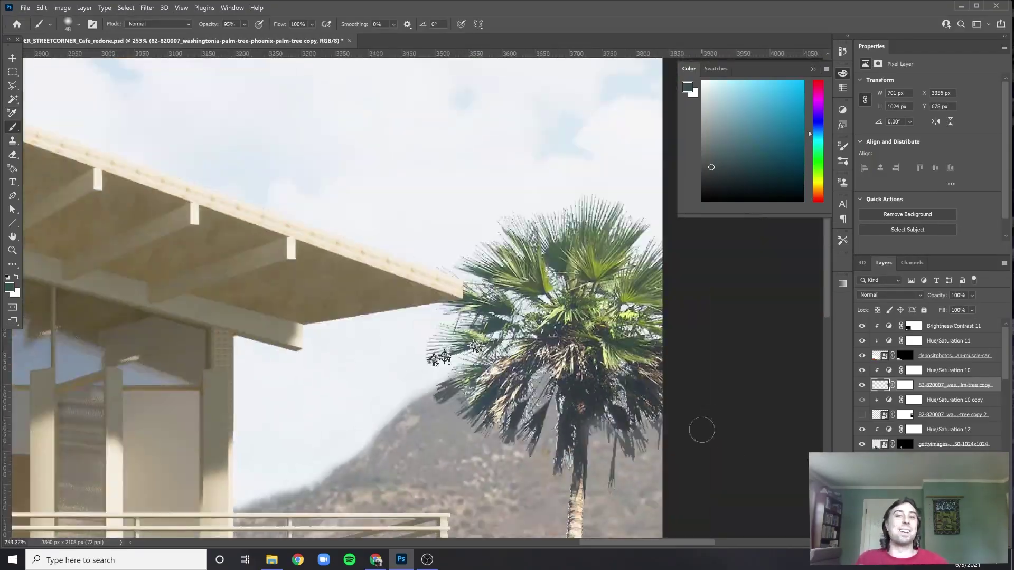
# Duplicate the right-hand palm and shrink the copy to about 72% with a slight tilt
pyautogui.hotkey('ctrl', '0')
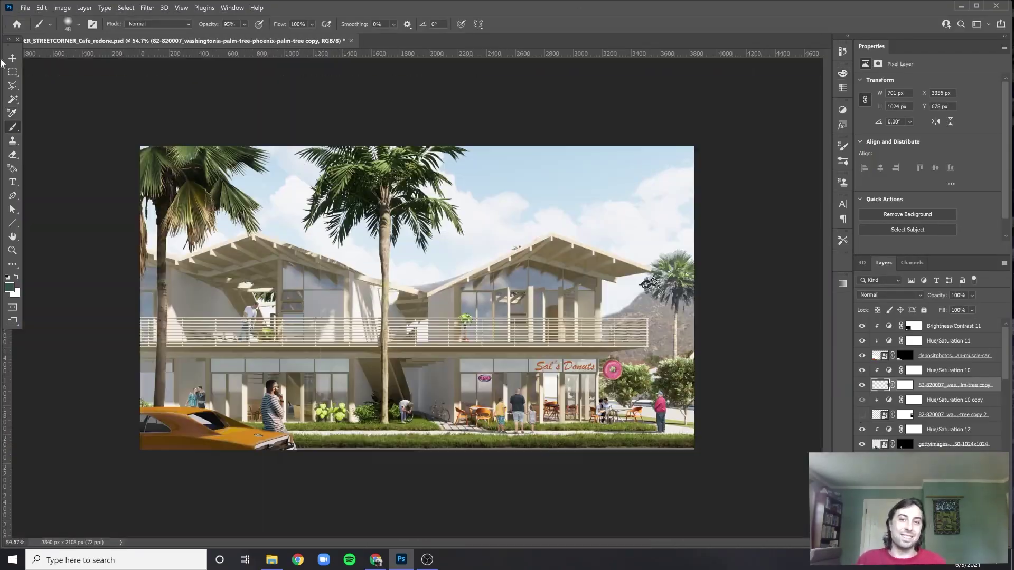
pyautogui.press('v')
pyautogui.scroll(3, 539, 356)
pyautogui.moveTo(934, 386); pyautogui.dragTo(934, 401)
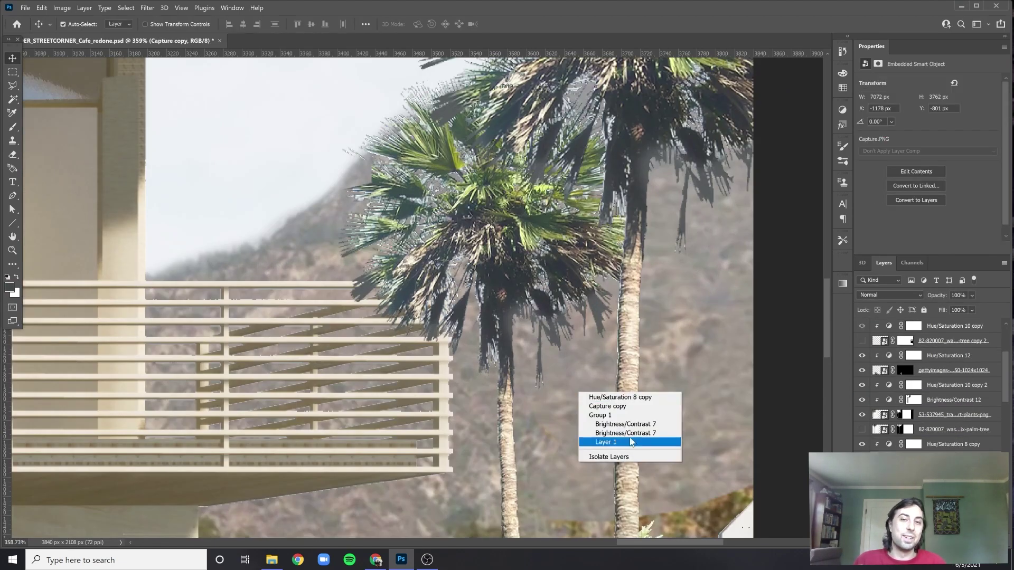
# Give the palm copy a Hue/Saturation copy and layer mask, then zoom out over the street scene
pyautogui.click(611, 437)
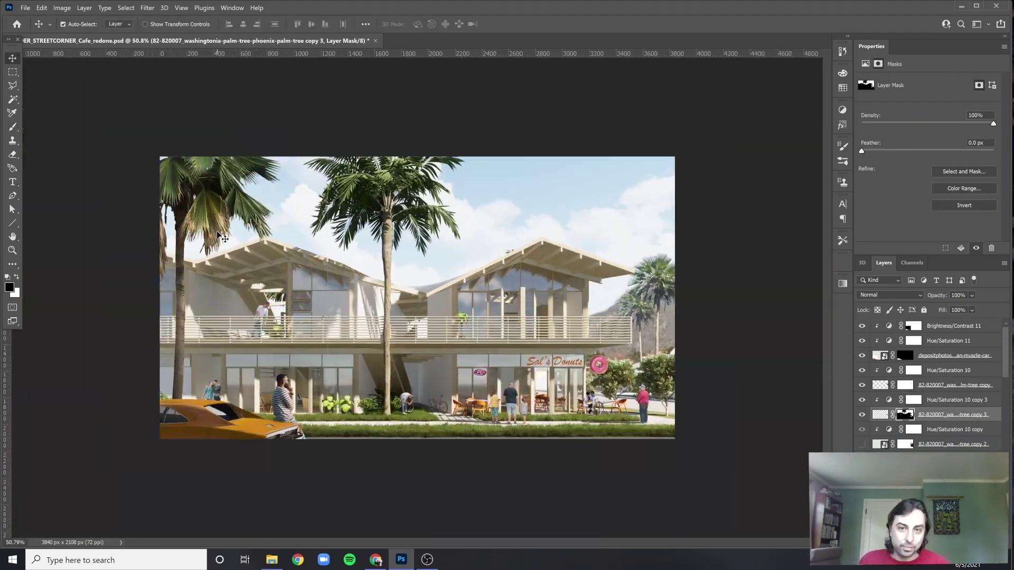
pyautogui.scroll(1, 217, 236)
pyautogui.scroll(2, 375, 400)
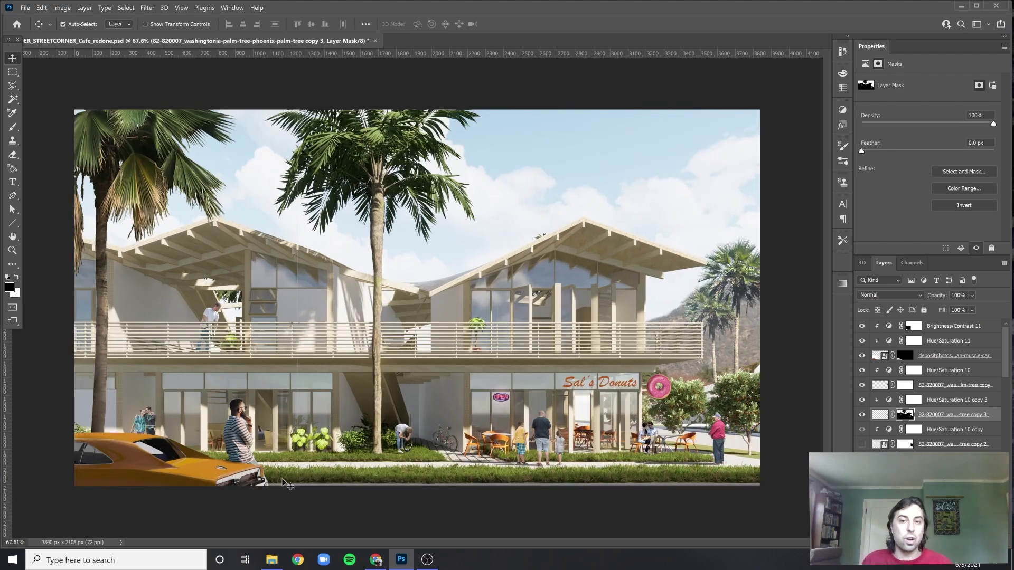
pyautogui.scroll(14, 104, 298)
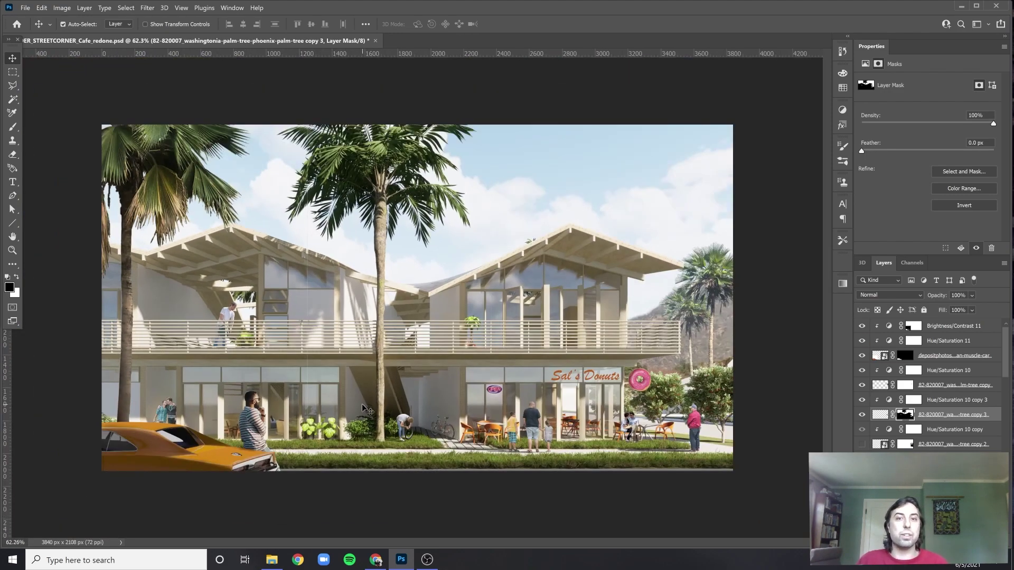
pyautogui.keyDown('alt'); pyautogui.scroll(-1, 368, 411); pyautogui.keyUp('alt')
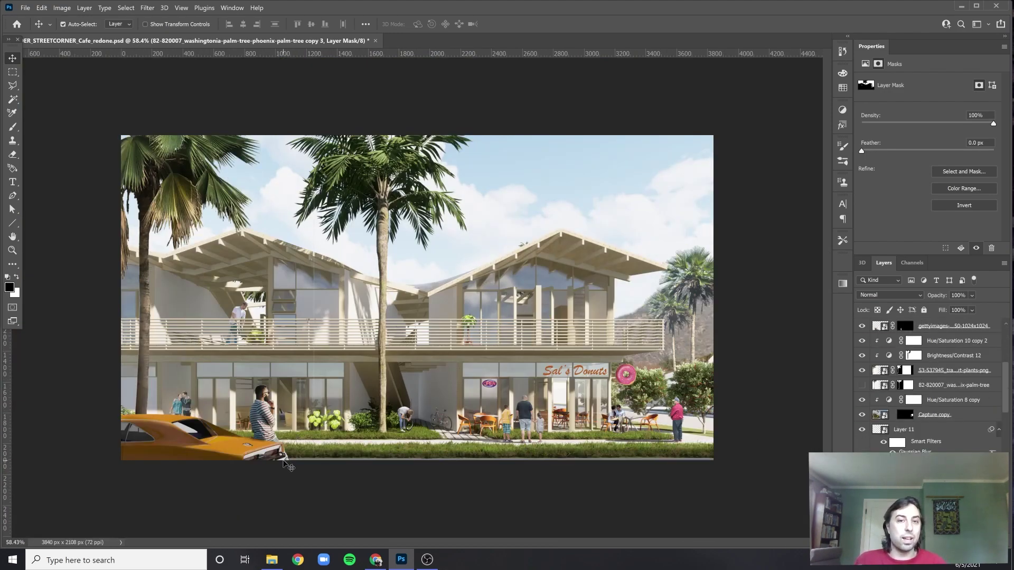
pyautogui.keyDown('alt'); pyautogui.scroll(-1, 565, 468); pyautogui.keyUp('alt')
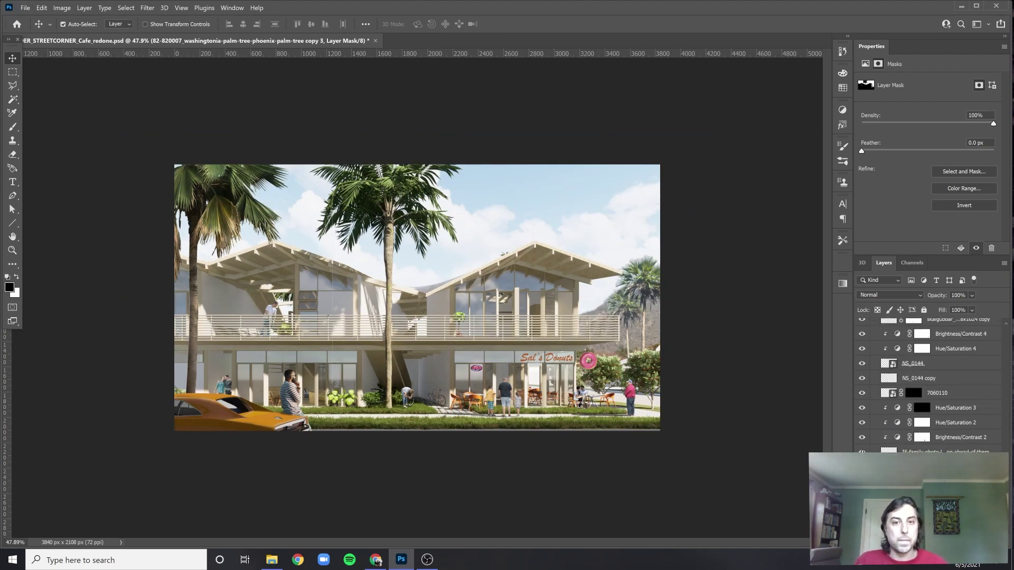
pyautogui.keyDown('alt'); pyautogui.scroll(2, 778, 473); pyautogui.keyUp('alt')
# Finish placing the palm shadow and soften it with an 8.4 px Gaussian Blur
pyautogui.keyDown('alt'); pyautogui.scroll(-2, 693, 389); pyautogui.keyUp('alt')
pyautogui.hotkey('ctrl', 't')
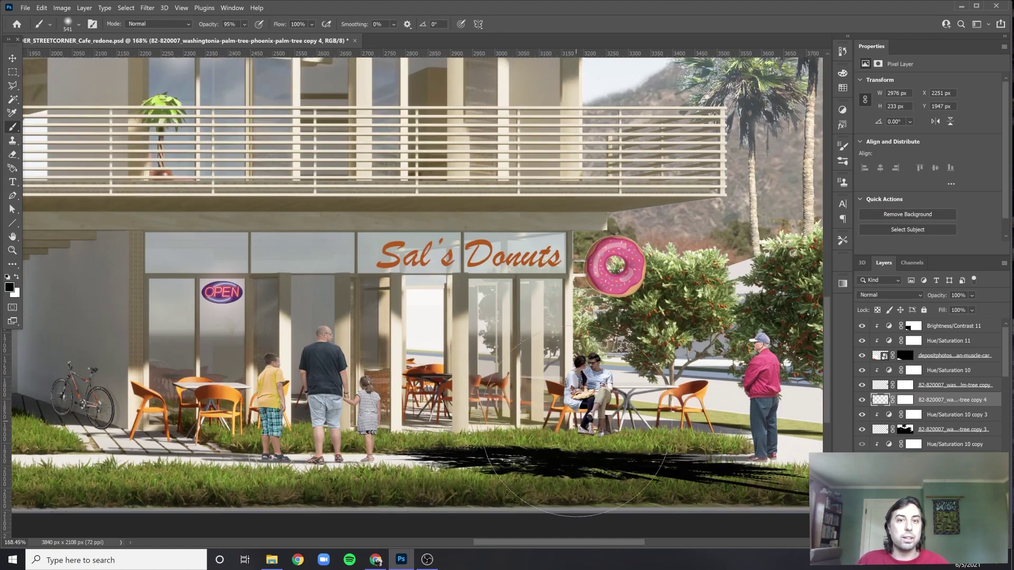
pyautogui.keyDown('alt'); pyautogui.scroll(-3, 606, 344); pyautogui.keyUp('alt')
pyautogui.press('Return')
pyautogui.hotkey('ctrl', 'alt', 'f')
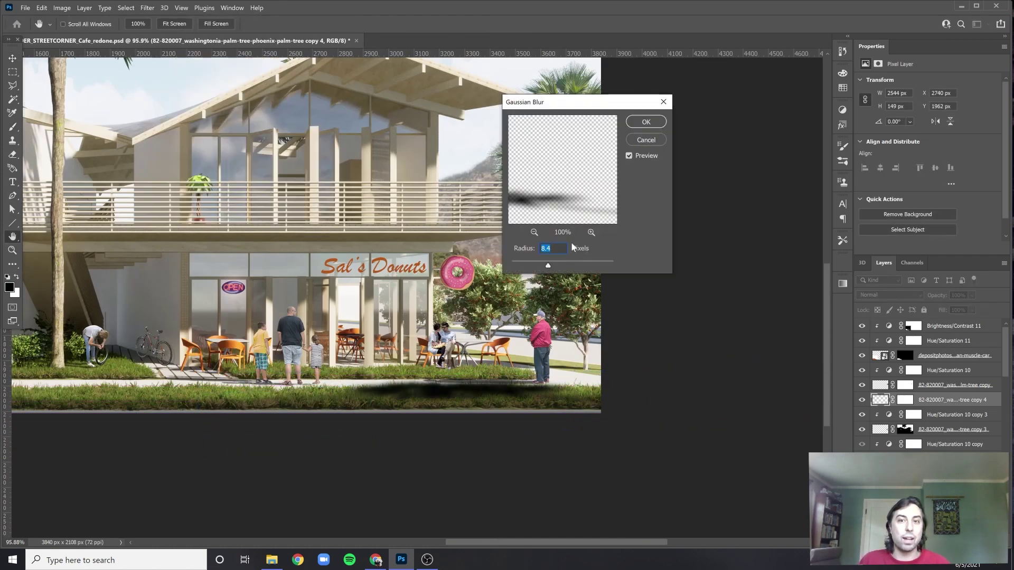
pyautogui.press('Return')
pyautogui.keyDown('alt'); pyautogui.scroll(-3, 627, 437); pyautogui.keyUp('alt')
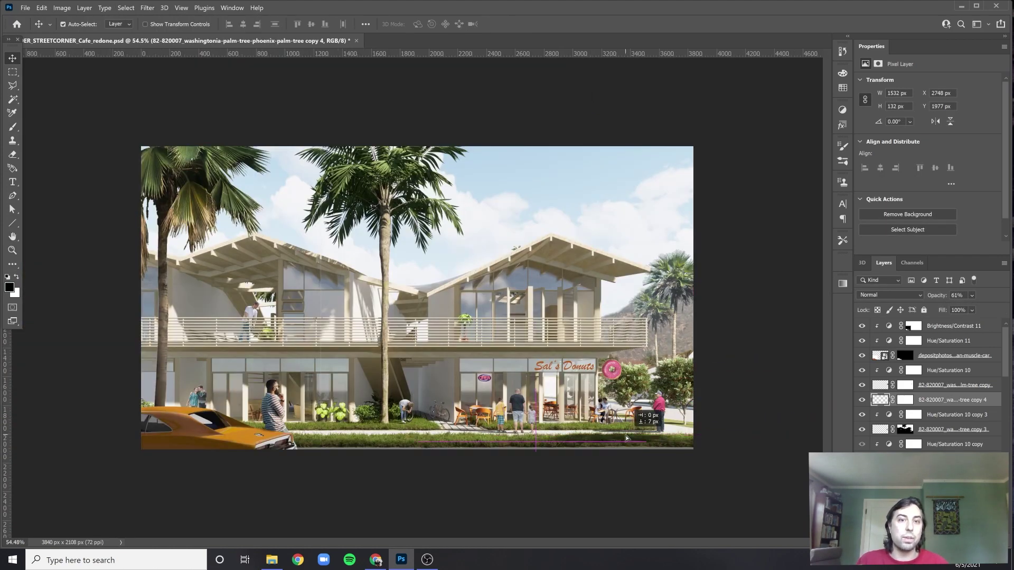
# Try a duplicate of the blurred shadow, undo it, and shift the palm image sideways
pyautogui.hotkey('ctrl', 'alt', 't')
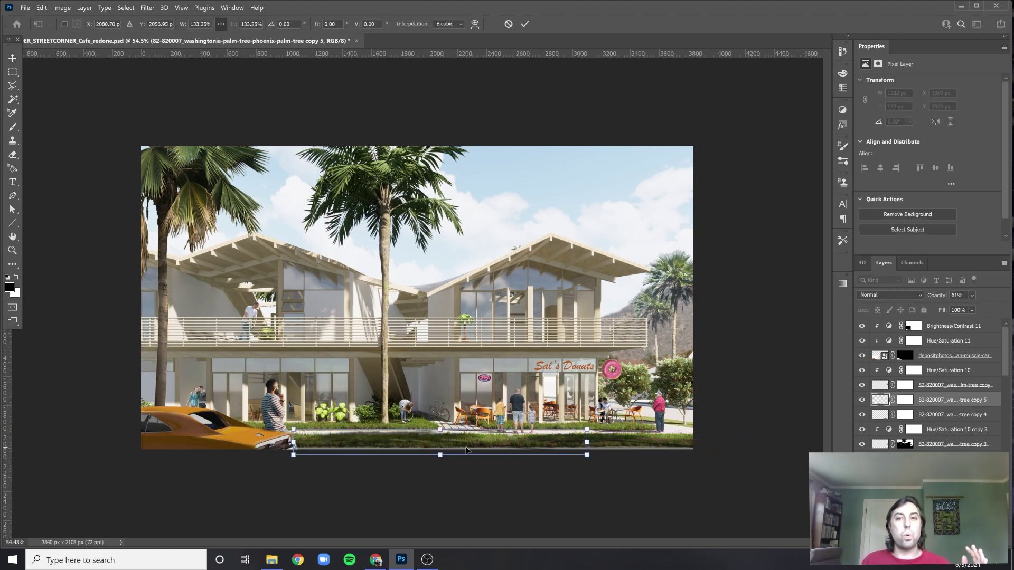
pyautogui.moveTo(647, 446); pyautogui.dragTo(647, 446)
pyautogui.click(731, 497)
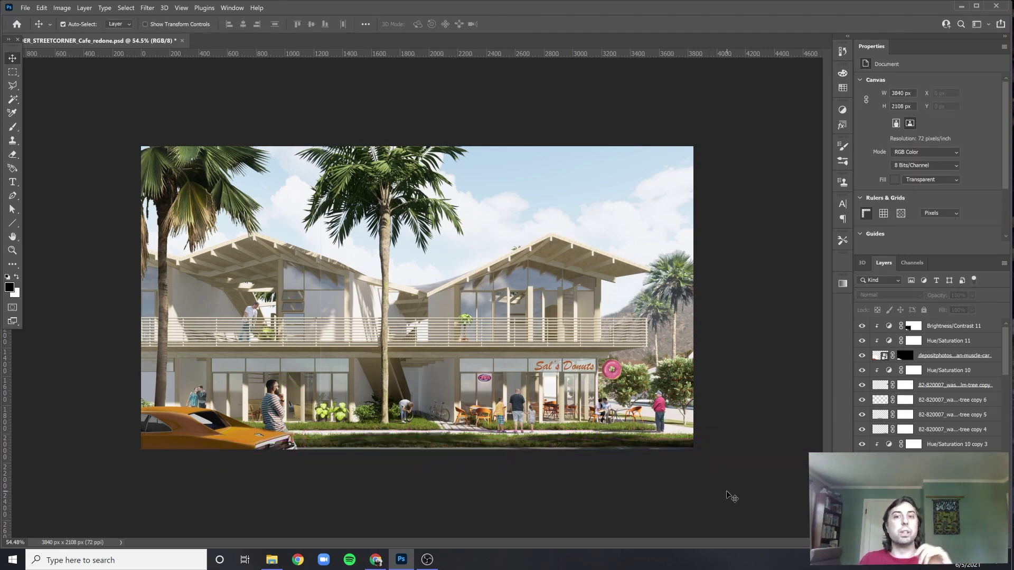
pyautogui.hotkey('ctrl', 'z')
pyautogui.hotkey('ctrl', 'z')
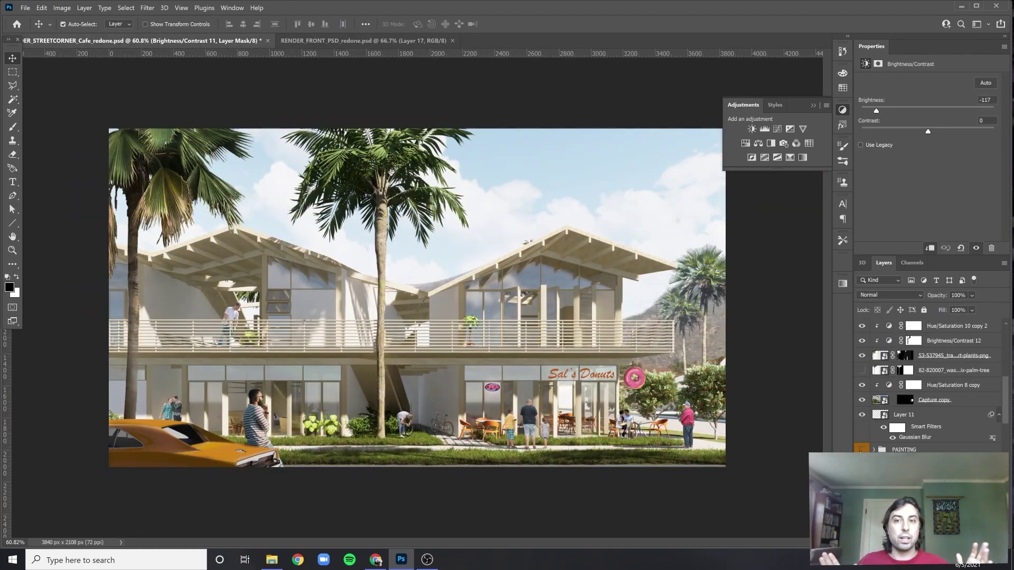
pyautogui.scroll(5, 485, 287)
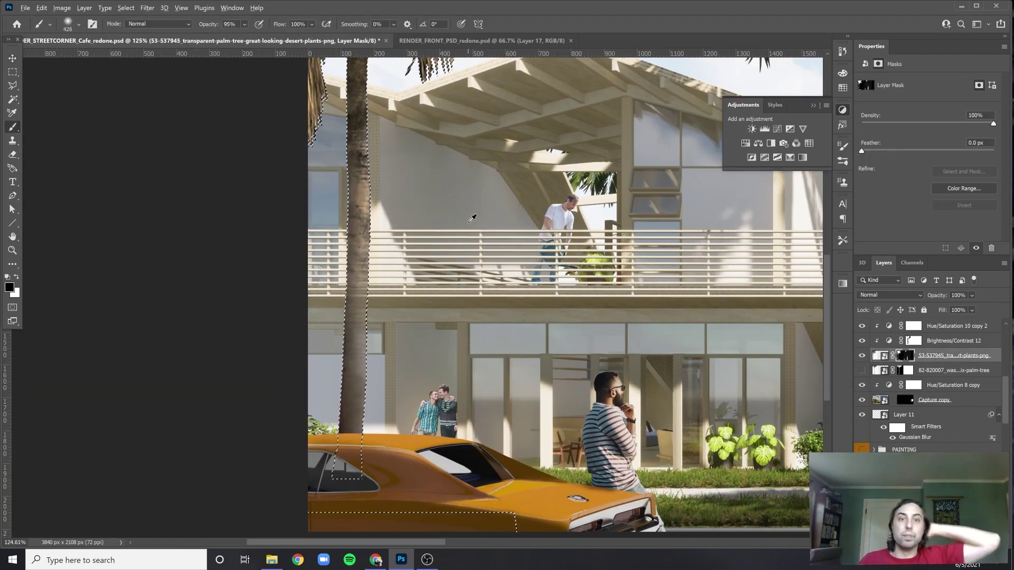
pyautogui.scroll(-5, 485, 288)
pyautogui.moveTo(130, 292); pyautogui.dragTo(375, 561)
# Search Google Images in Chrome, refining the query to 'banana plant png'
pyautogui.click(374, 561)
pyautogui.write('la plant trop')
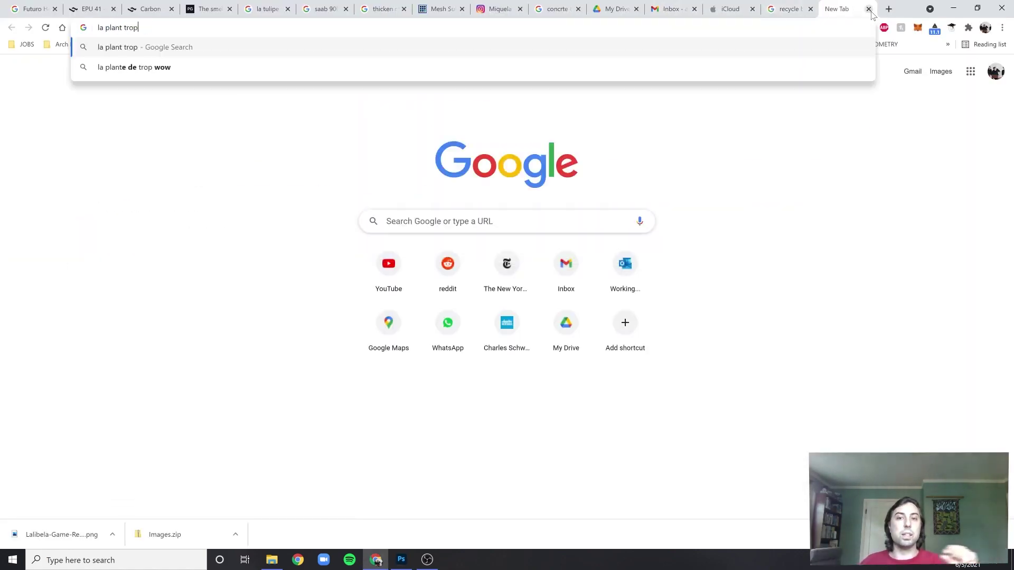
pyautogui.write('ic')
pyautogui.press('Return')
pyautogui.write('outdor')
pyautogui.press('Return')
pyautogui.write('banana plant png')
pyautogui.press('Return')
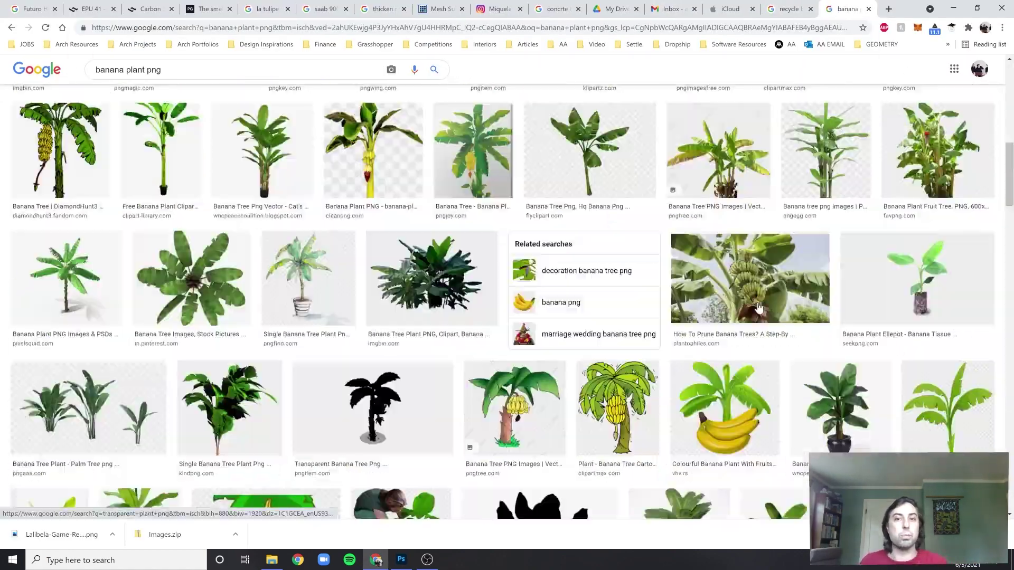
# Download a transparent banana tree PNG and place it into the render
pyautogui.click(252, 264)
pyautogui.click(432, 264)
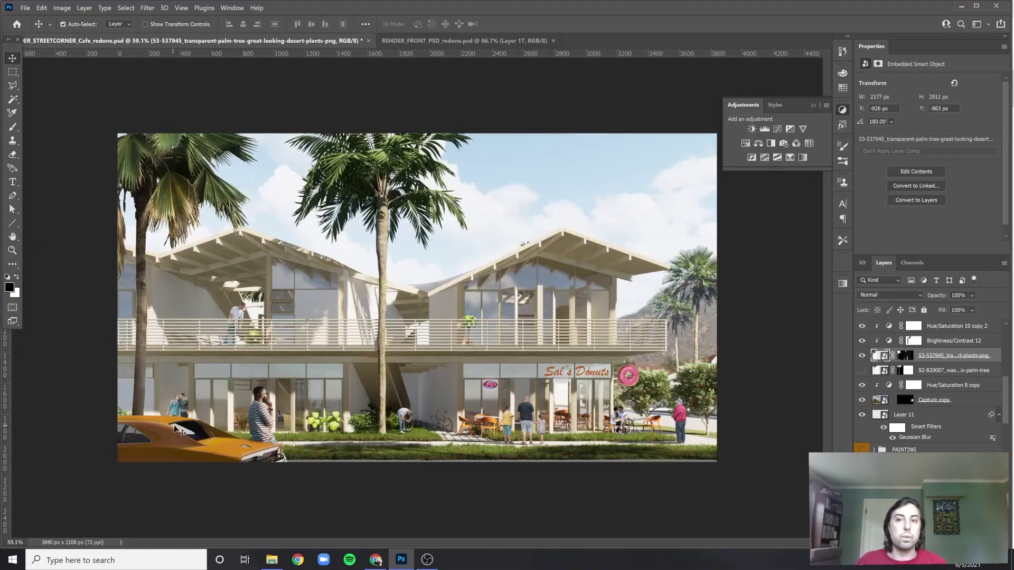
pyautogui.press('Return')
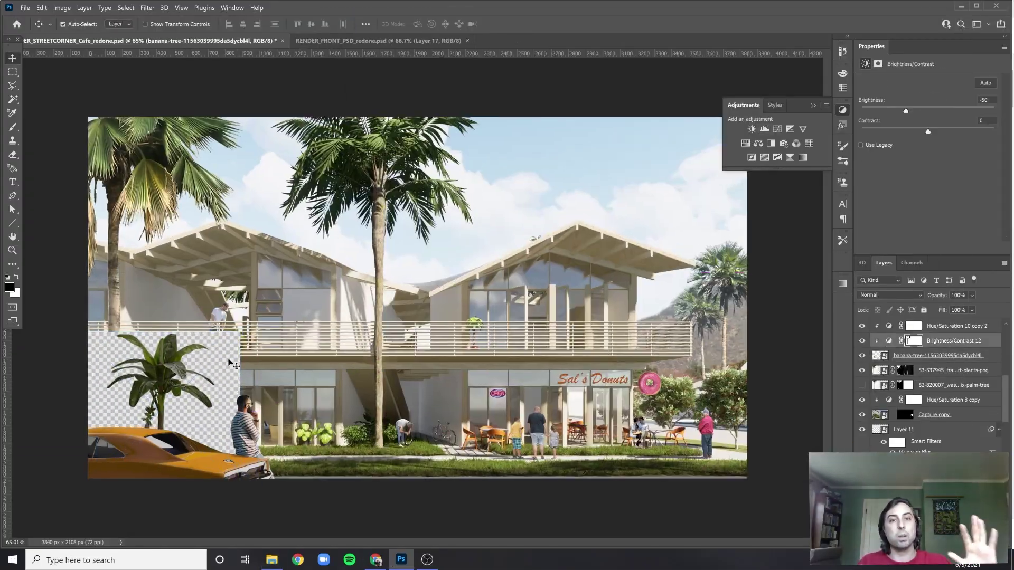
pyautogui.moveTo(132, 237); pyautogui.dragTo(159, 237)
pyautogui.press('Return')
pyautogui.keyDown('ctrl'); pyautogui.click(914, 341); pyautogui.keyUp('ctrl')
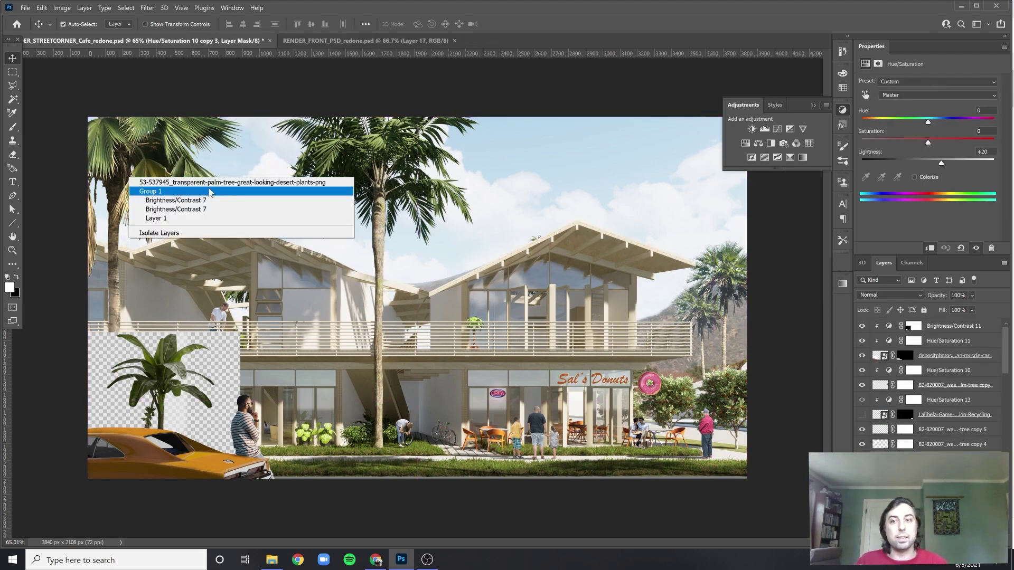
# Move the banana plant layer below the palm layer and make it active again
pyautogui.click(944, 405)
pyautogui.moveTo(943, 404); pyautogui.dragTo(943, 423)
pyautogui.click(913, 389)
pyautogui.hotkey('ctrl', 't')
pyautogui.moveTo(150, 246); pyautogui.dragTo(220, 246)
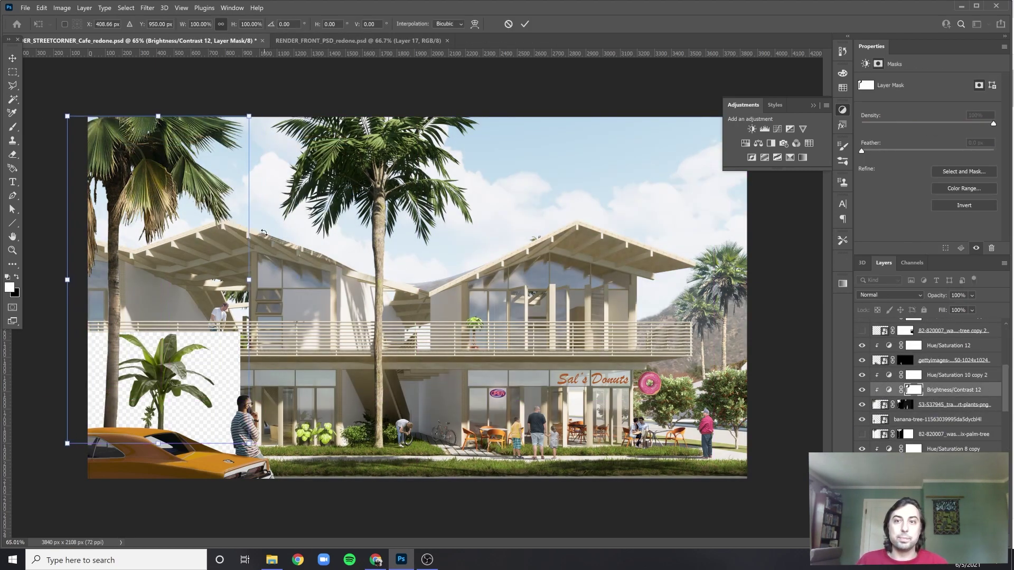
pyautogui.click(934, 420)
# Select the banana plant's background with the Magic Wand, mask it out, and refine the edges
pyautogui.scroll(3, 286, 343)
pyautogui.click(12, 86)
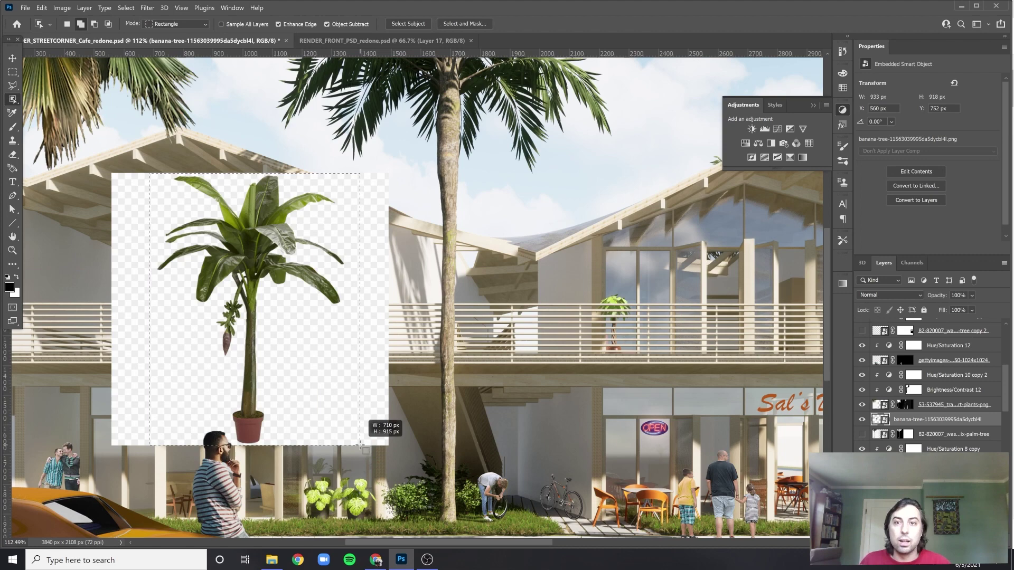
pyautogui.moveTo(364, 449); pyautogui.dragTo(366, 451)
pyautogui.scroll(3, 366, 450)
pyautogui.hotkey('shift', 'w')
pyautogui.scroll(3, 283, 363)
pyautogui.scroll(-3, 317, 282)
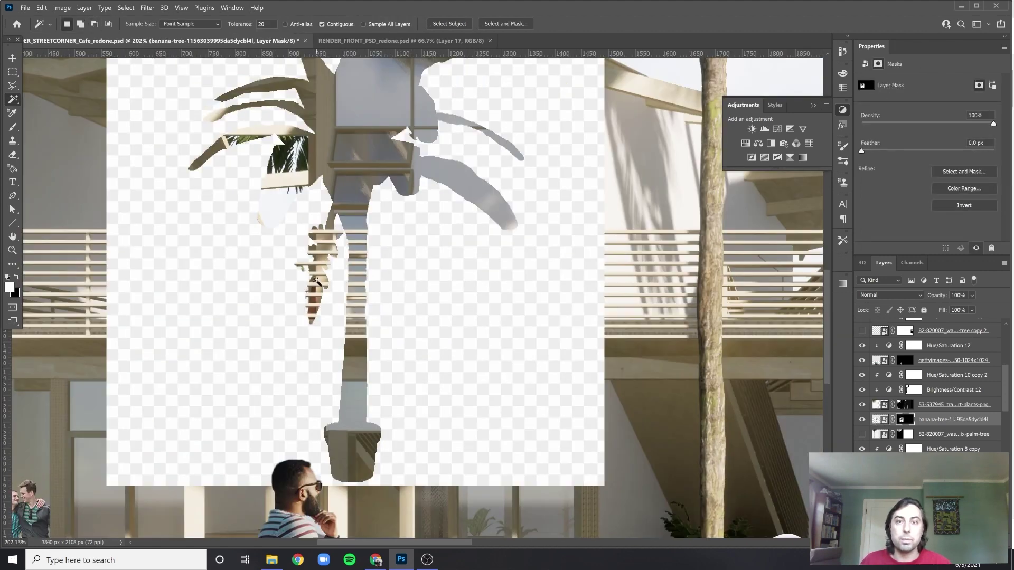
pyautogui.hotkey('ctrl', 'alt', 'r')
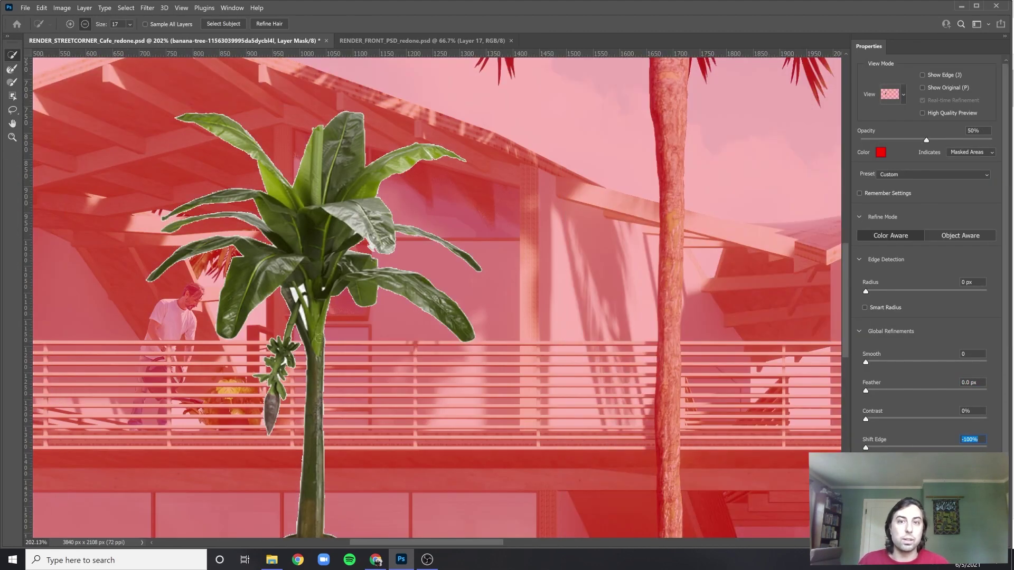
pyautogui.press('Return')
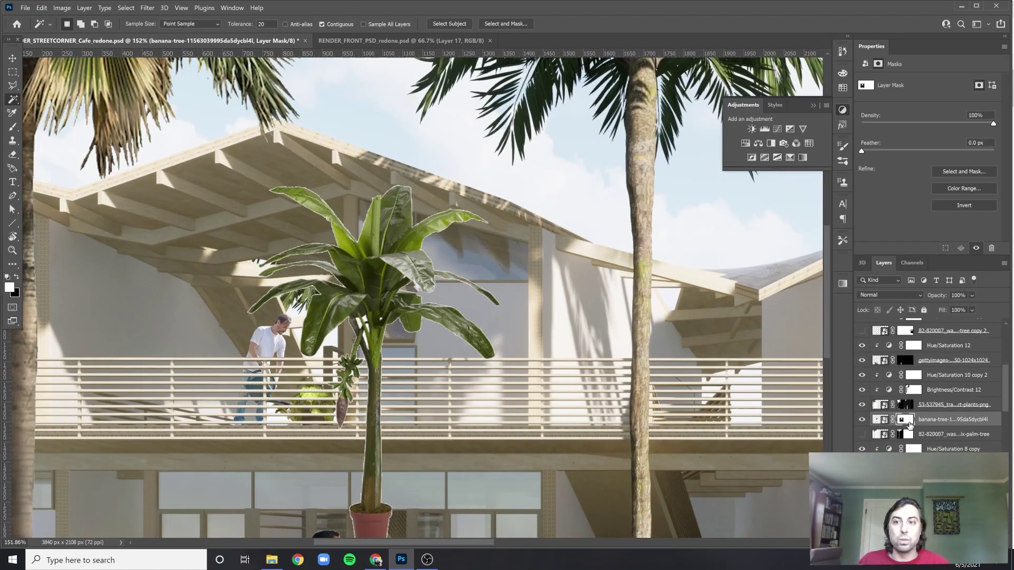
# Move the banana plant left and down beside the orange car, in front of the people
pyautogui.scroll(10, 494, 323)
pyautogui.scroll(-12, 494, 323)
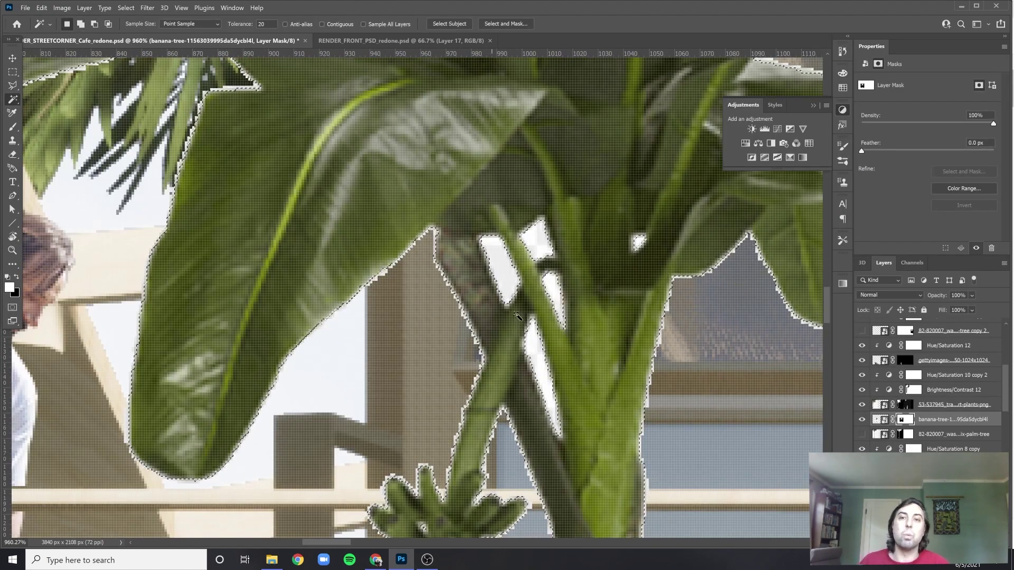
pyautogui.scroll(3, 494, 324)
pyautogui.scroll(-4, 494, 323)
pyautogui.hotkey('ctrl', 't')
pyautogui.moveTo(254, 312); pyautogui.dragTo(101, 402)
pyautogui.press('Return')
pyautogui.hotkey('ctrl', ']')
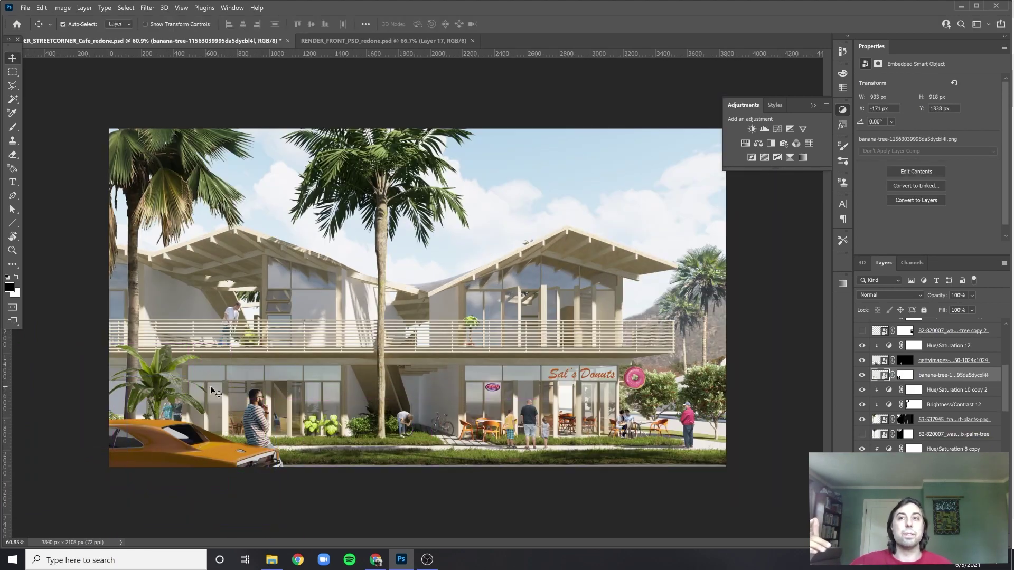
# Clean up the banana plant's leaf edges by painting on its mask with a smaller brush
pyautogui.scroll(8, 58, 431)
pyautogui.click(905, 375)
pyautogui.moveTo(862, 151); pyautogui.dragTo(896, 152)
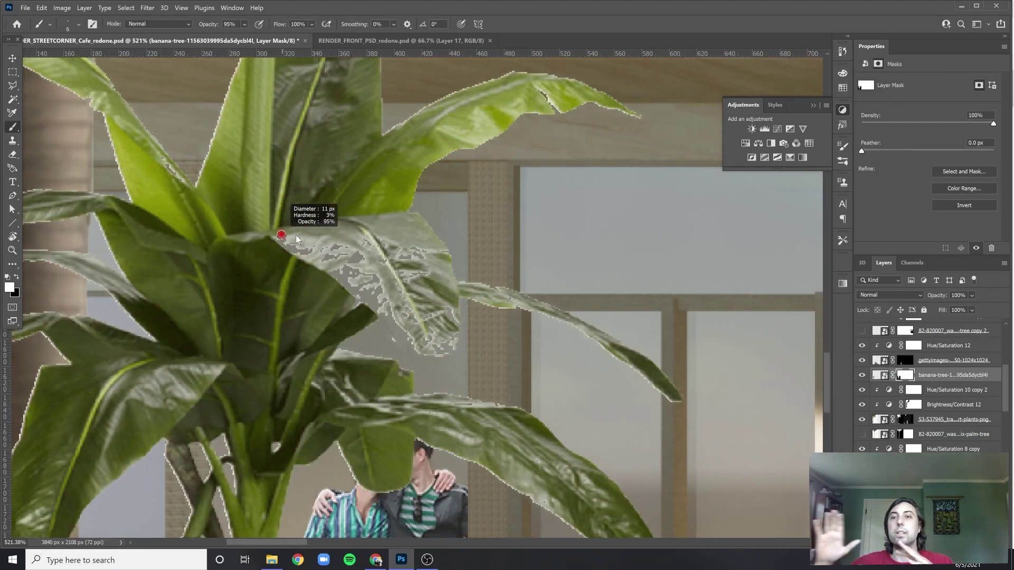
pyautogui.scroll(5, 505, 298)
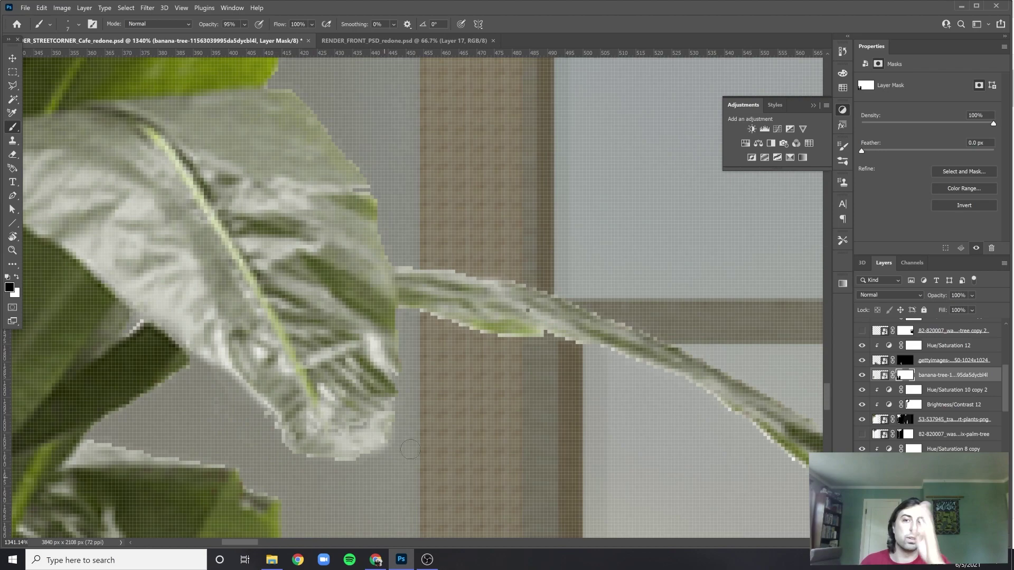
pyautogui.scroll(-1, 462, 215)
pyautogui.scroll(-2, 268, 332)
pyautogui.hscroll(-5, 267, 332)
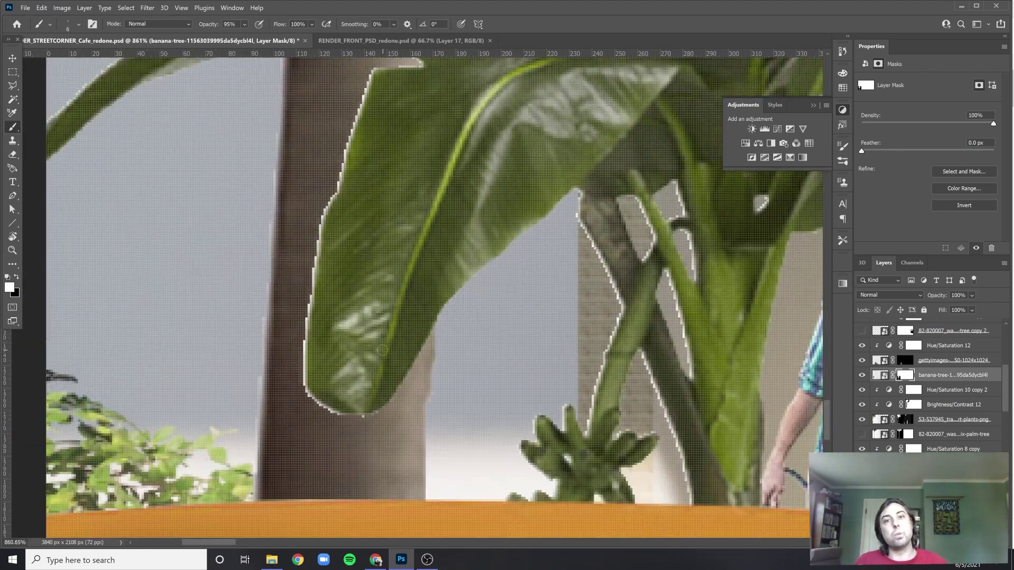
pyautogui.scroll(1, 267, 332)
pyautogui.click(78, 24)
pyautogui.press('Escape')
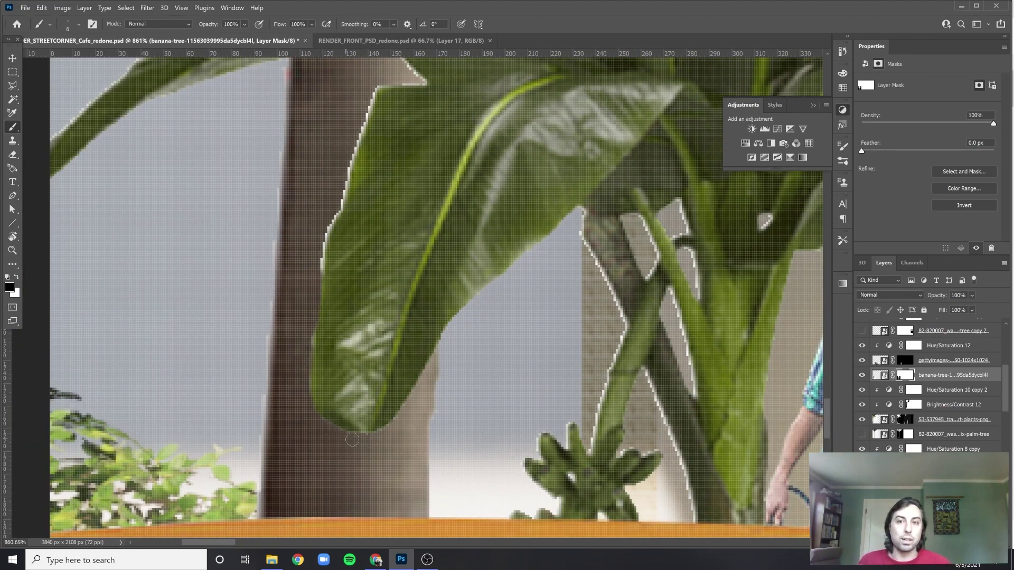
pyautogui.scroll(3, 352, 440)
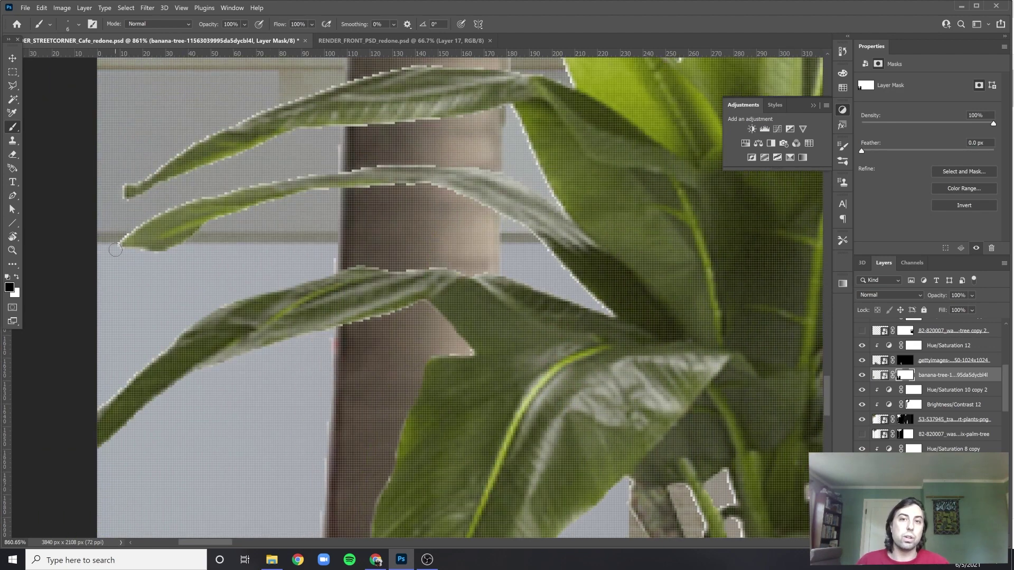
pyautogui.scroll(-5, 219, 242)
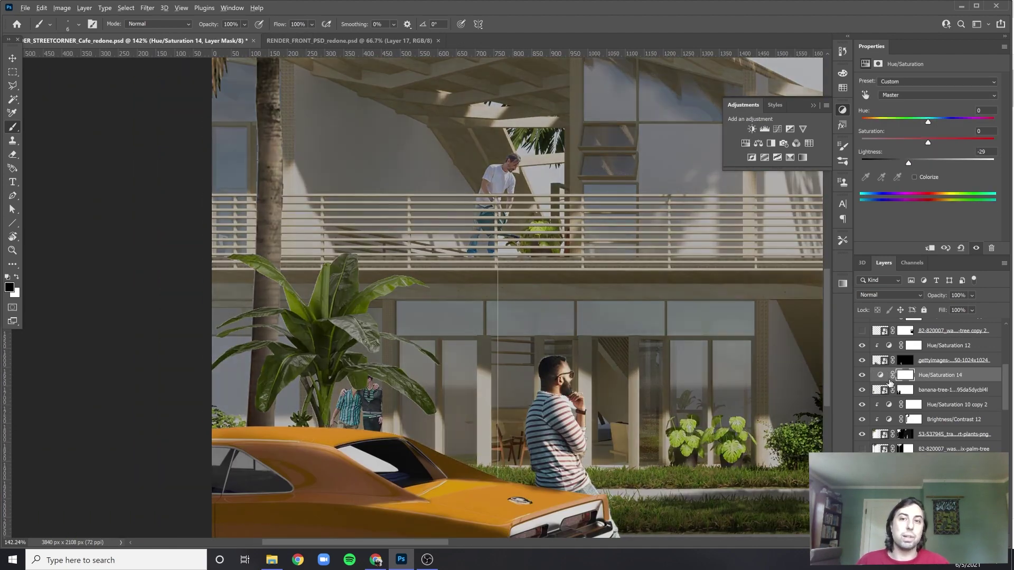
# Add a clipped Hue/Saturation adjustment with Lightness -25 to darken the banana plant
pyautogui.keyDown('alt'); pyautogui.click(890, 382); pyautogui.keyUp('alt')
pyautogui.scroll(5, 471, 171)
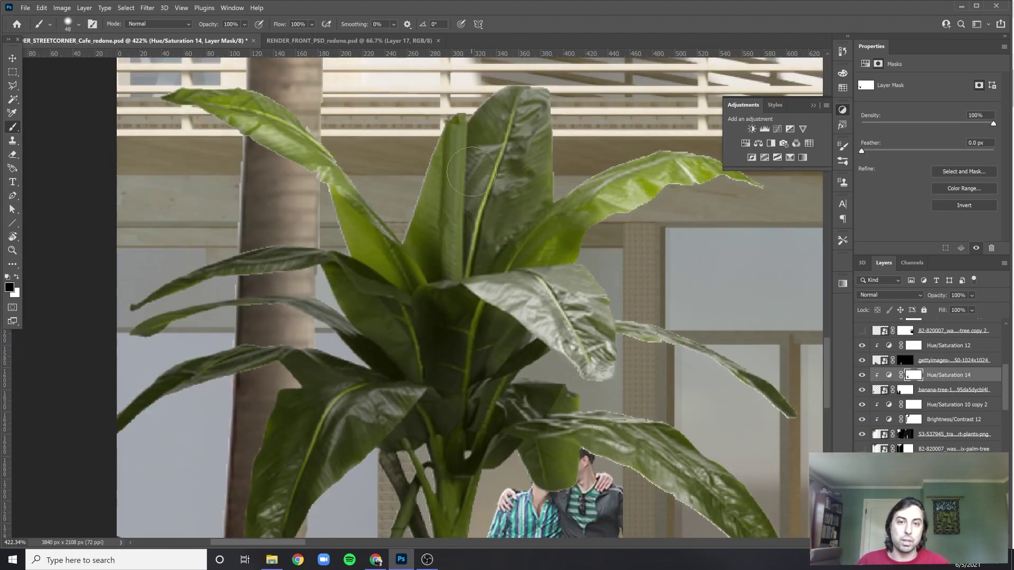
pyautogui.scroll(-6, 472, 172)
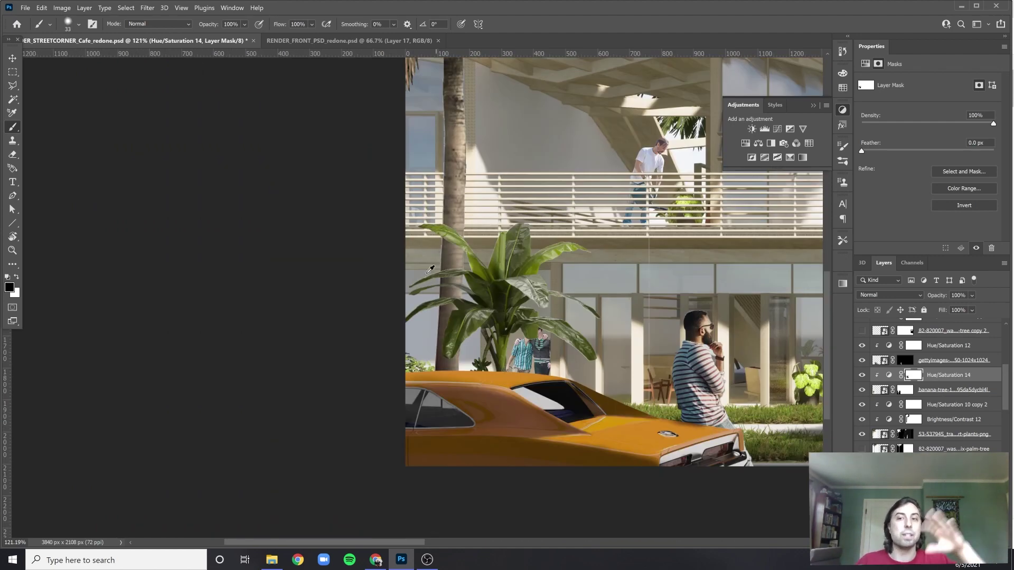
pyautogui.scroll(-3, 430, 269)
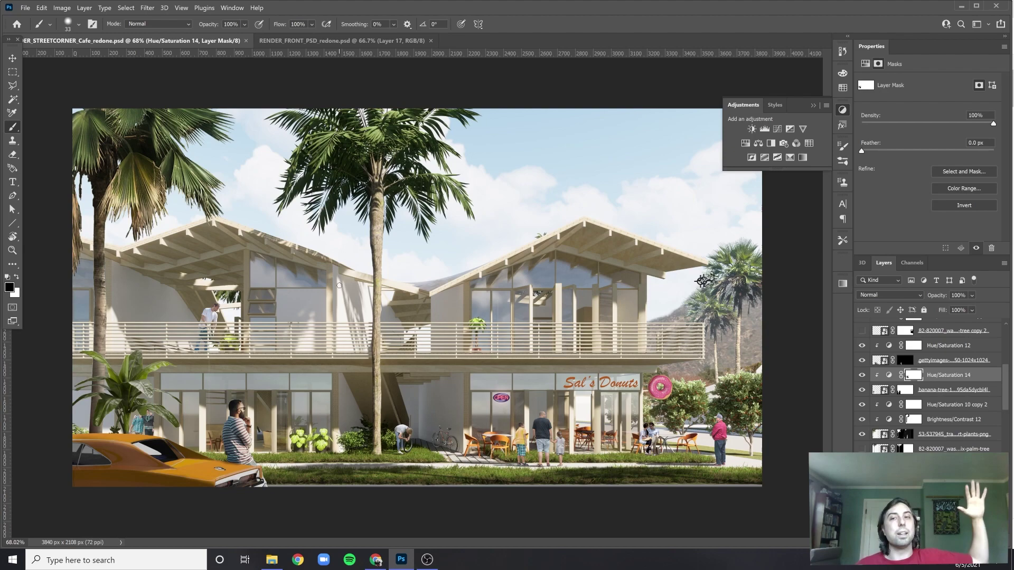
pyautogui.scroll(-1, 339, 285)
# Close a polygonal selection around the seated couple and add the Brightness/Contrast 13 adjustment
pyautogui.scroll(8, 744, 429)
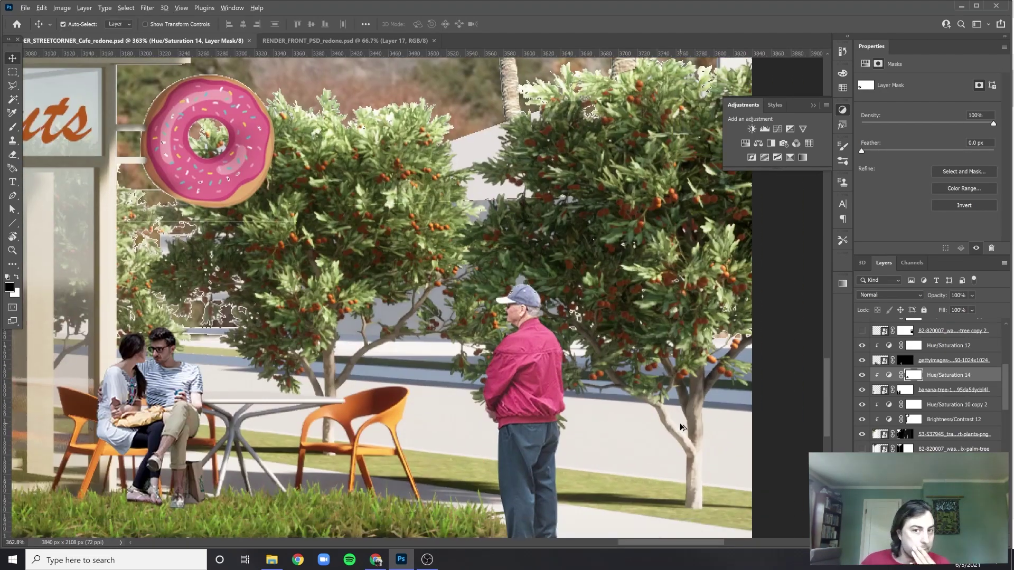
pyautogui.press('l')
pyautogui.doubleClick(292, 363)
pyautogui.scroll(-5, 292, 363)
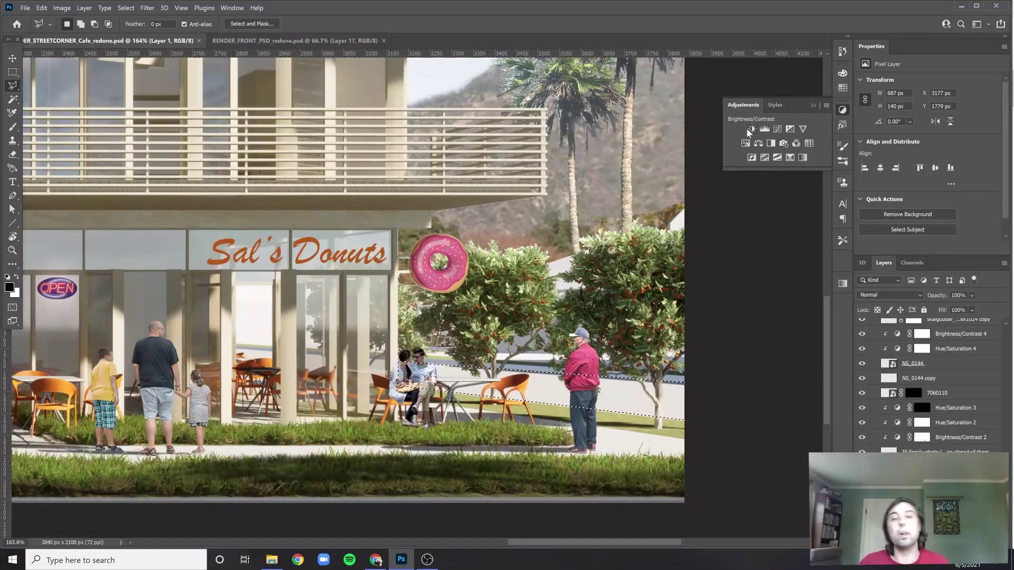
pyautogui.click(750, 129)
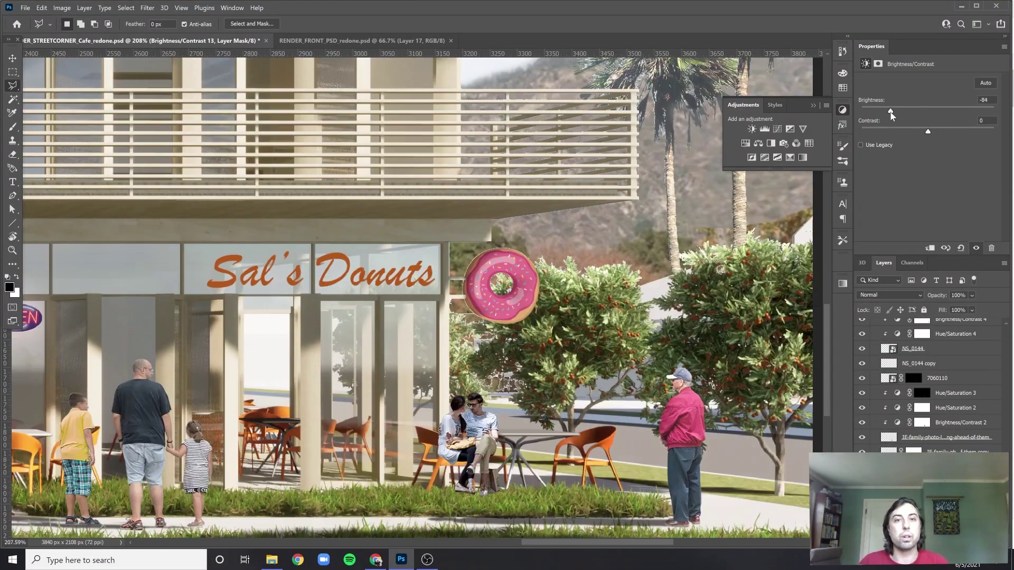
# Outline the lower tree trunk so the darkening can be masked off it
pyautogui.scroll(6, 684, 407)
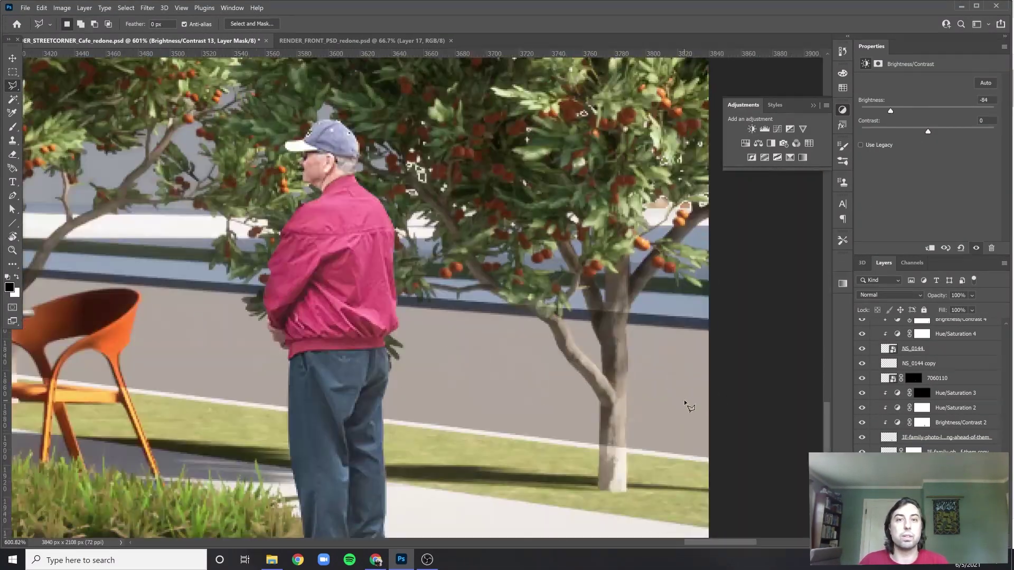
pyautogui.click(629, 468)
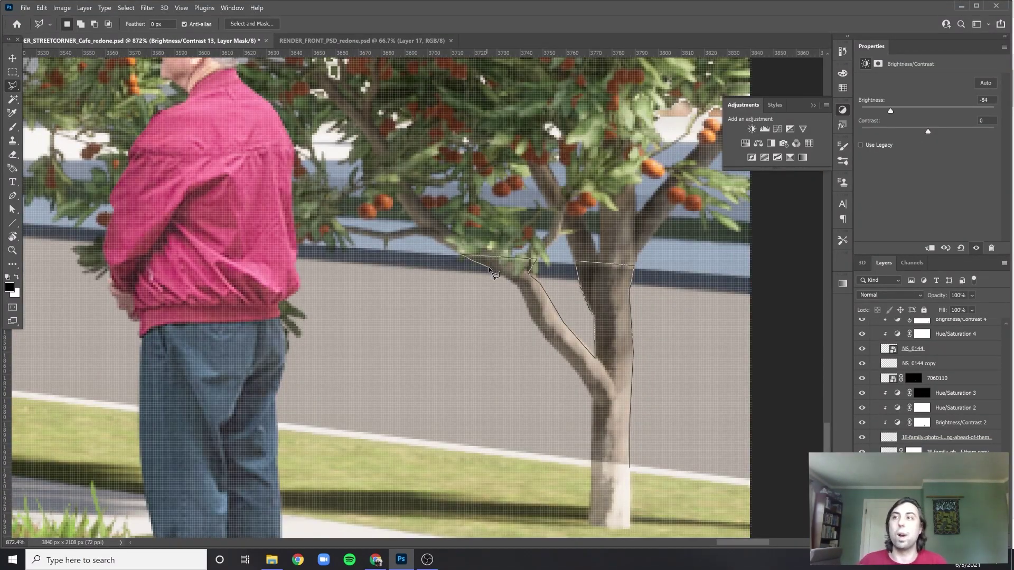
pyautogui.click(596, 490)
pyautogui.press('b')
pyautogui.scroll(-5, 606, 435)
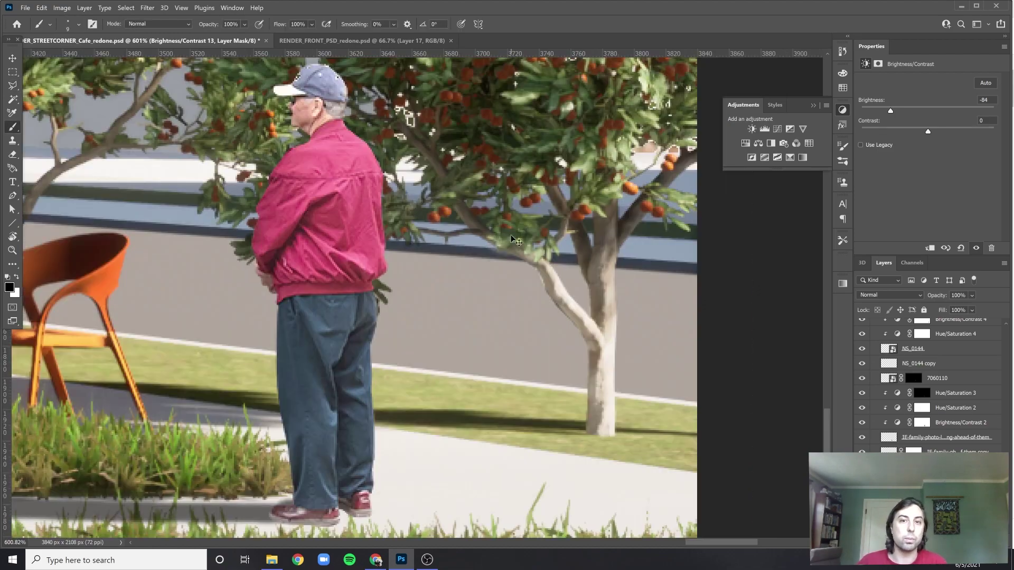
pyautogui.scroll(5, 598, 250)
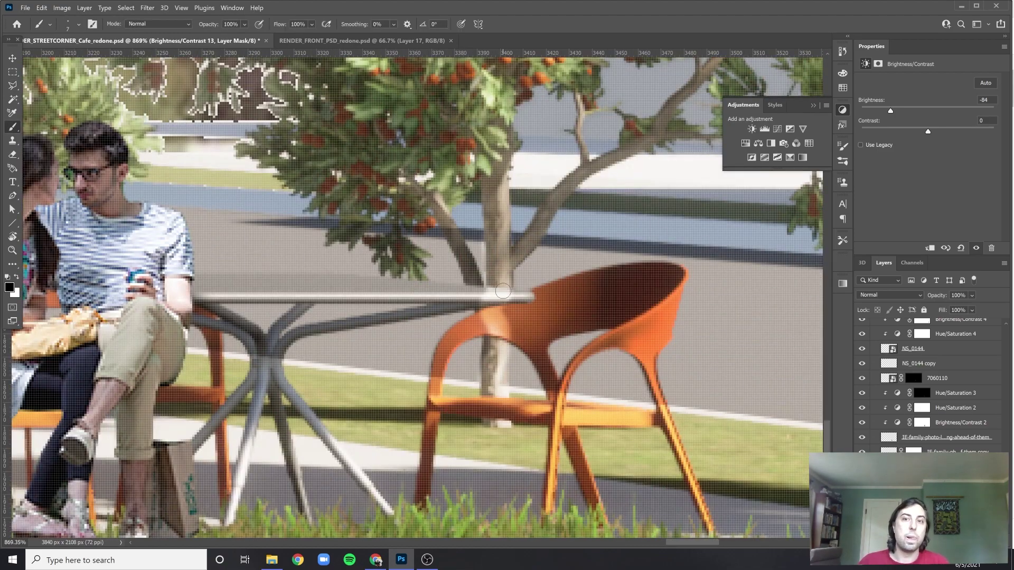
# Trace a polygonal selection along the edge of the table top
pyautogui.press('l')
pyautogui.scroll(-5, 502, 291)
pyautogui.scroll(5, 528, 338)
pyautogui.click(728, 340)
pyautogui.click(563, 323)
pyautogui.click(448, 334)
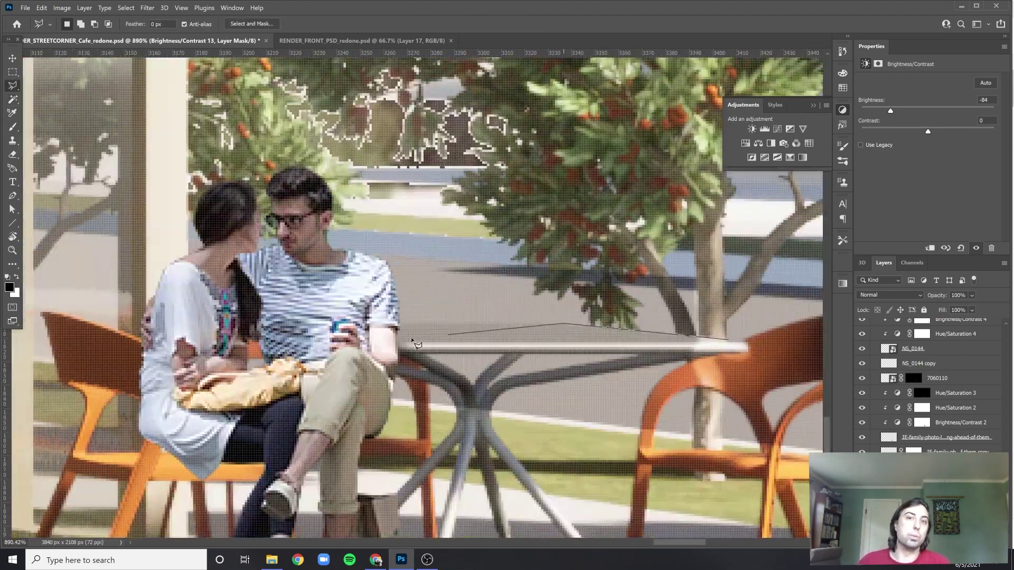
pyautogui.click(745, 357)
pyautogui.scroll(-5, 744, 357)
pyautogui.scroll(7, 194, 306)
# Paint black on the mask with a smaller brush along the orange chair edges
pyautogui.press('b')
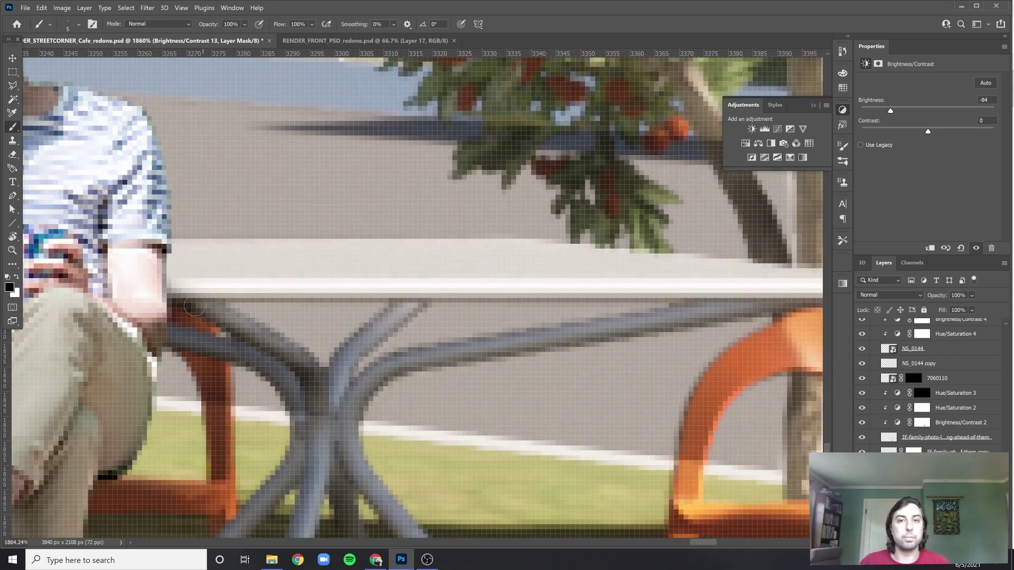
pyautogui.scroll(-5, 194, 306)
pyautogui.scroll(6, 488, 238)
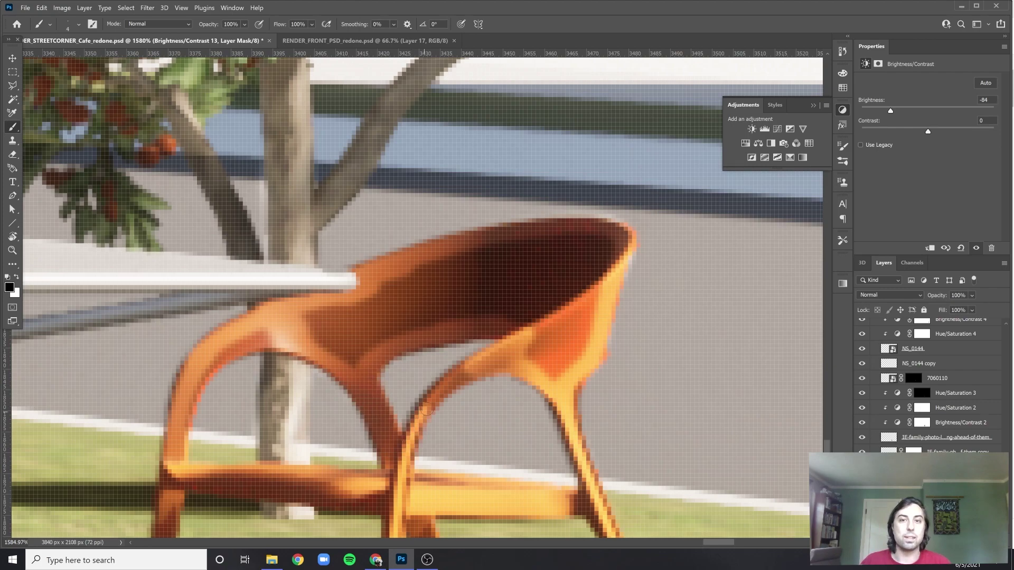
pyautogui.scroll(-3, 460, 246)
pyautogui.scroll(3, 460, 246)
pyautogui.press('[')
pyautogui.press('[')
pyautogui.press('[')
pyautogui.press('[')
pyautogui.press('[')
pyautogui.press('[')
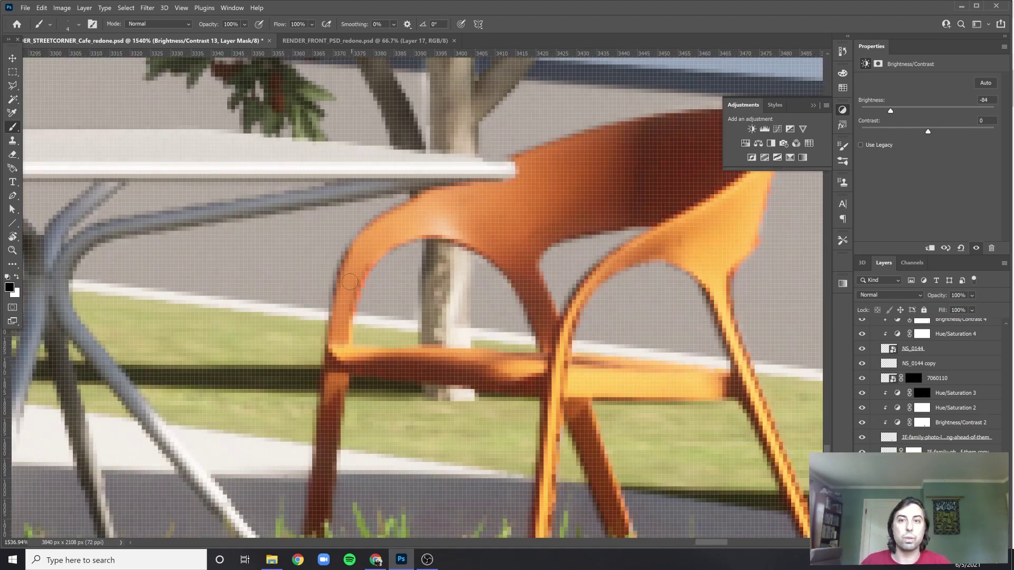
pyautogui.scroll(-10, 349, 282)
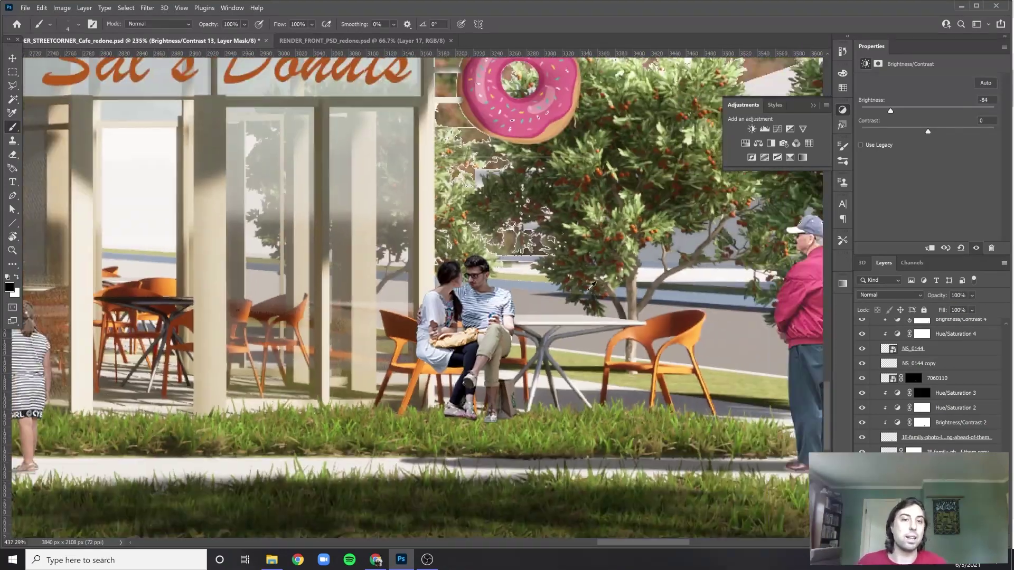
pyautogui.scroll(10, 592, 285)
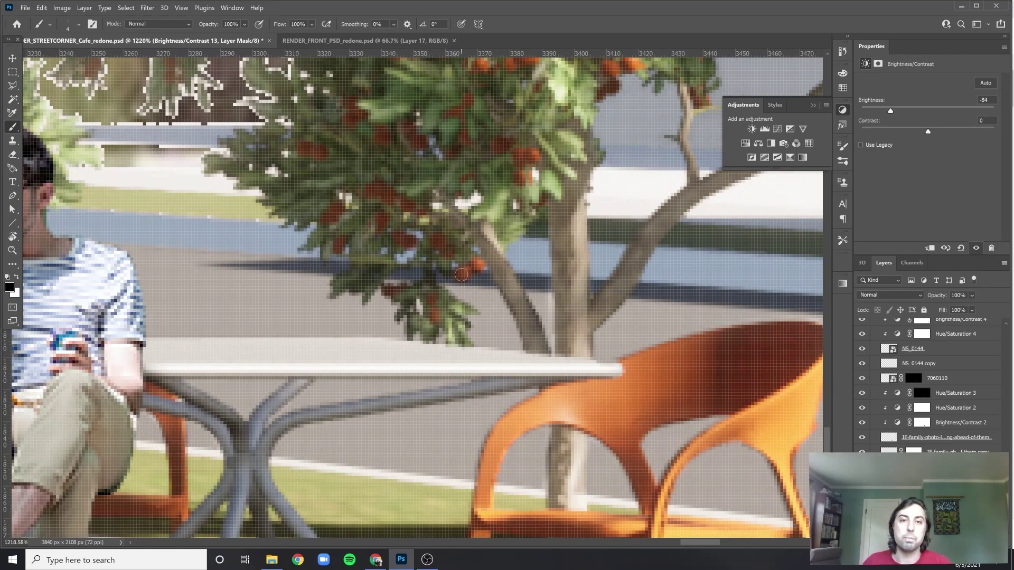
pyautogui.scroll(-10, 600, 298)
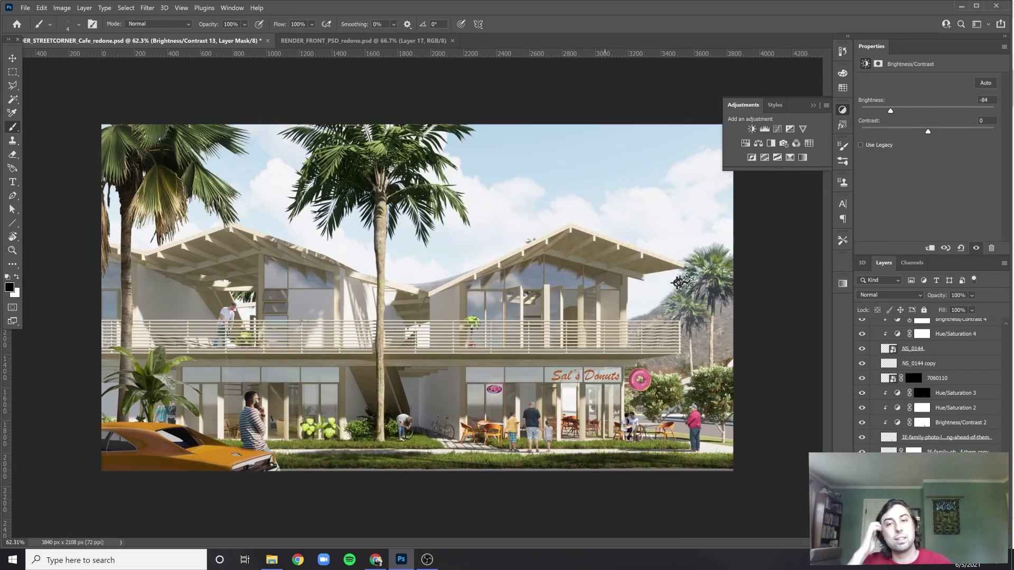
# Select the copied banana plant layer and flip it horizontally
pyautogui.press('v')
pyautogui.rightClick(167, 415)
pyautogui.click(215, 428)
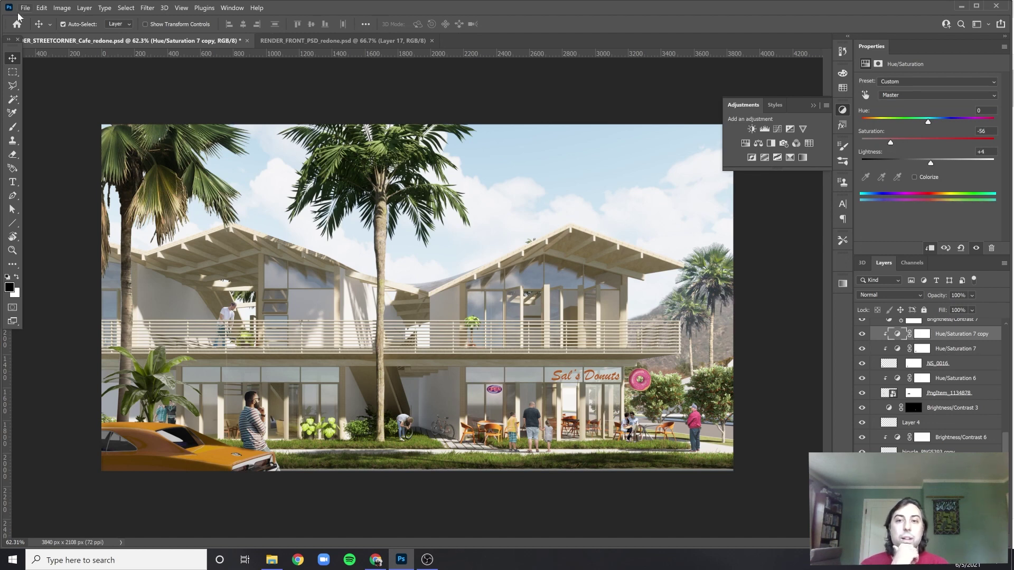
pyautogui.click(241, 439)
pyautogui.hotkey('ctrl', 't')
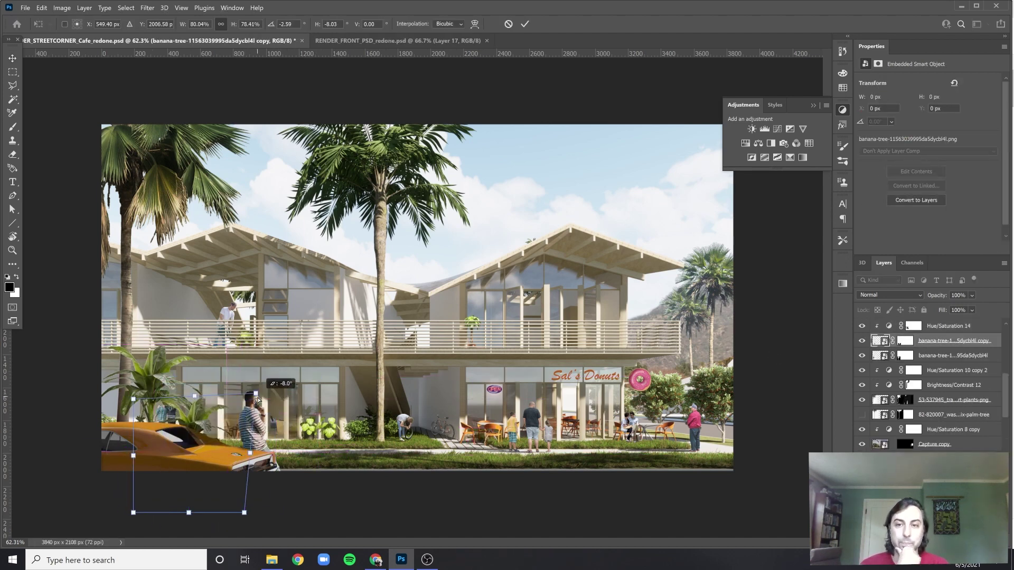
pyautogui.click(278, 423)
pyautogui.press('Return')
# Show the other banana plant and target its adjustment mask with the whole image in view
pyautogui.scroll(4, 386, 405)
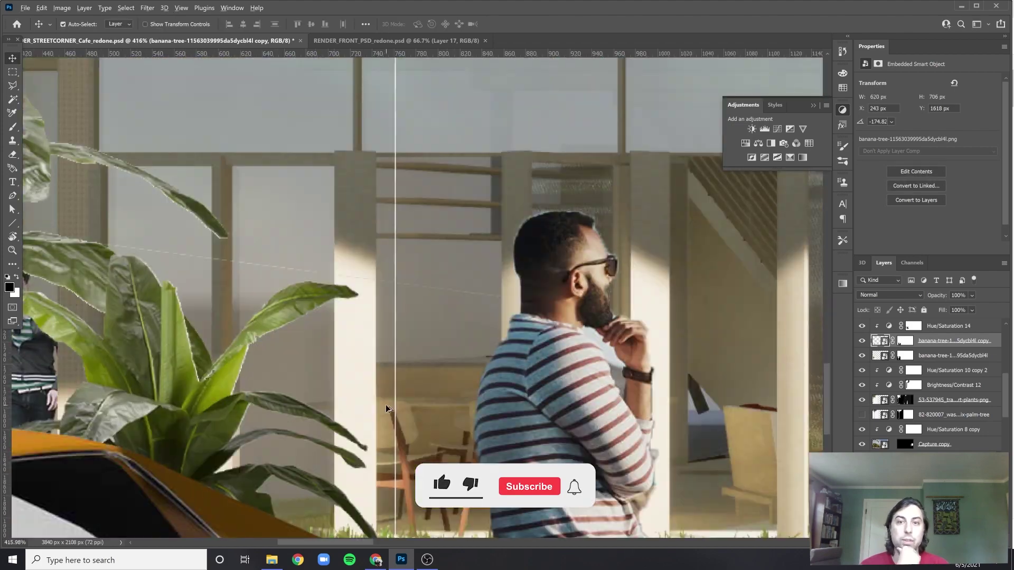
pyautogui.click(862, 356)
pyautogui.click(905, 356)
pyautogui.press('b')
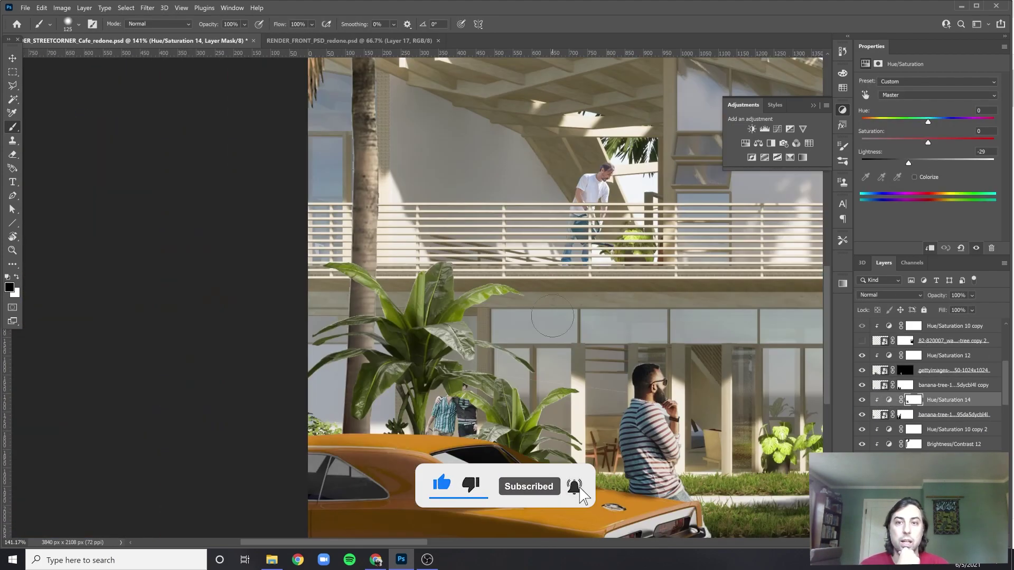
pyautogui.hotkey('ctrl', '0')
# Duplicate Hue/Saturation 14 and paint black on its mask around the banana leaves
pyautogui.click(947, 399)
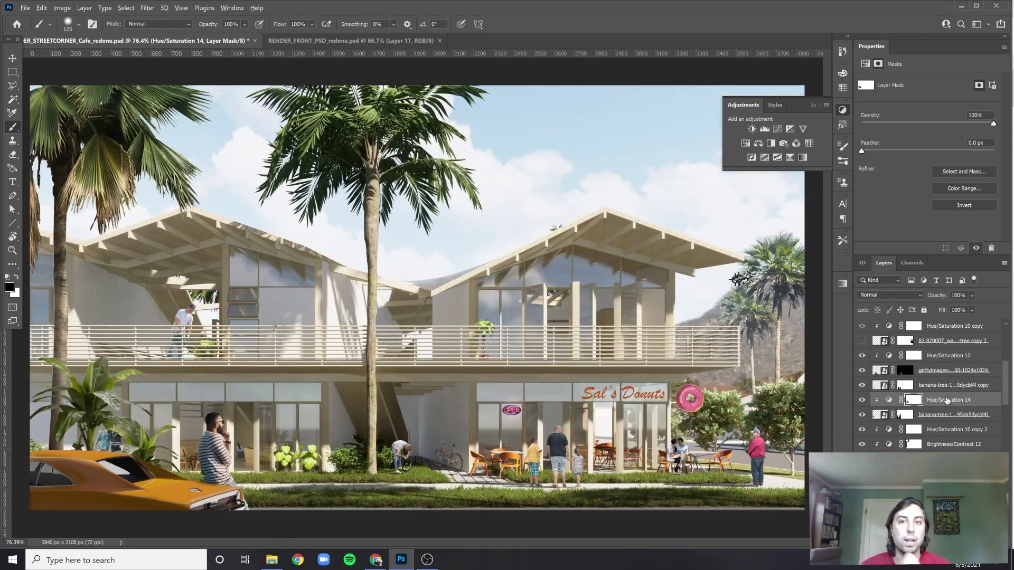
pyautogui.hotkey('ctrl', 'j')
pyautogui.hotkey('ctrl', ']')
pyautogui.press('x')
pyautogui.scroll(5, 159, 439)
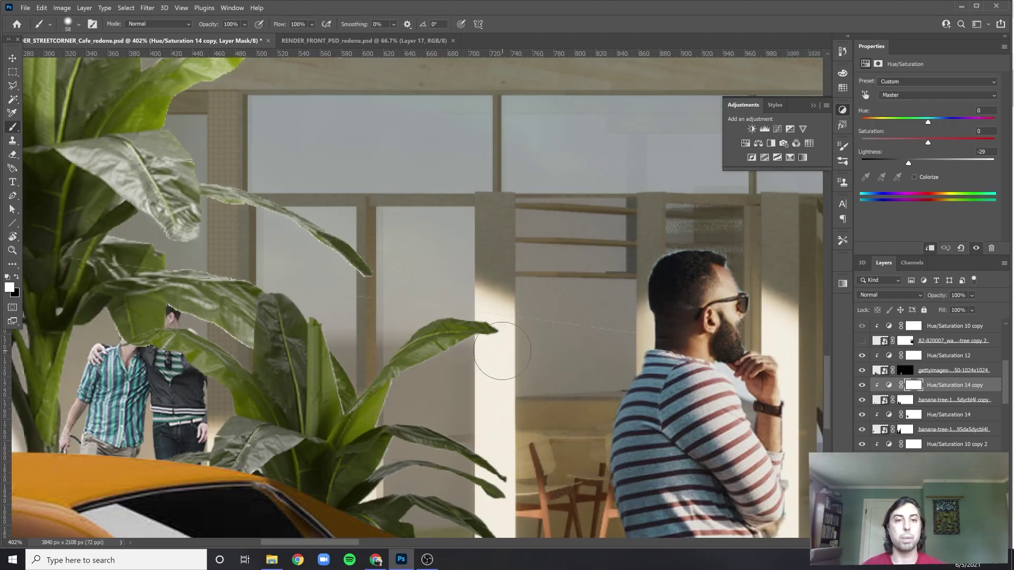
pyautogui.press('x')
pyautogui.press('[')
pyautogui.press('[')
pyautogui.moveTo(469, 511); pyautogui.dragTo(527, 364)
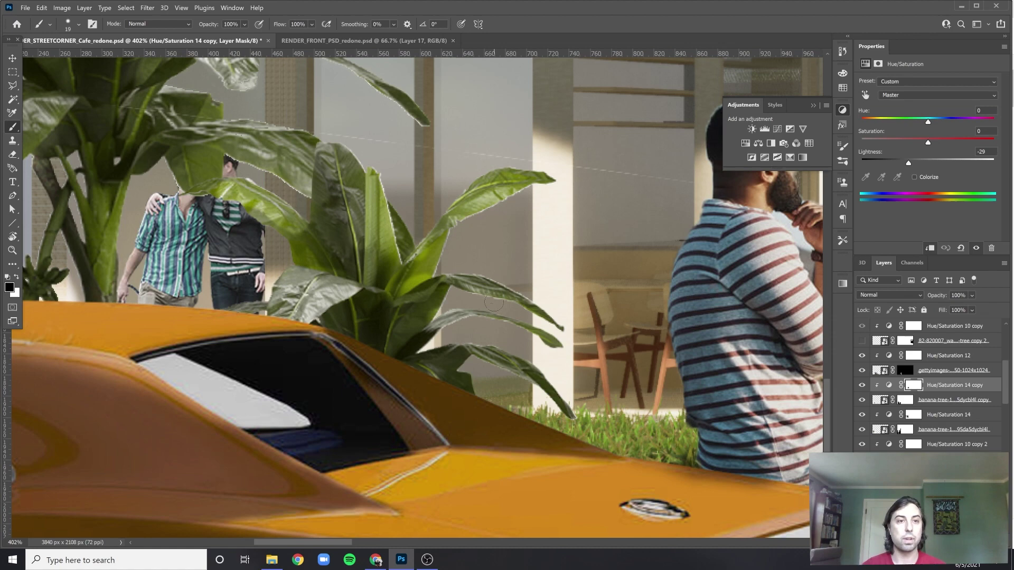
pyautogui.scroll(-8, 493, 304)
pyautogui.scroll(-5, 929, 386)
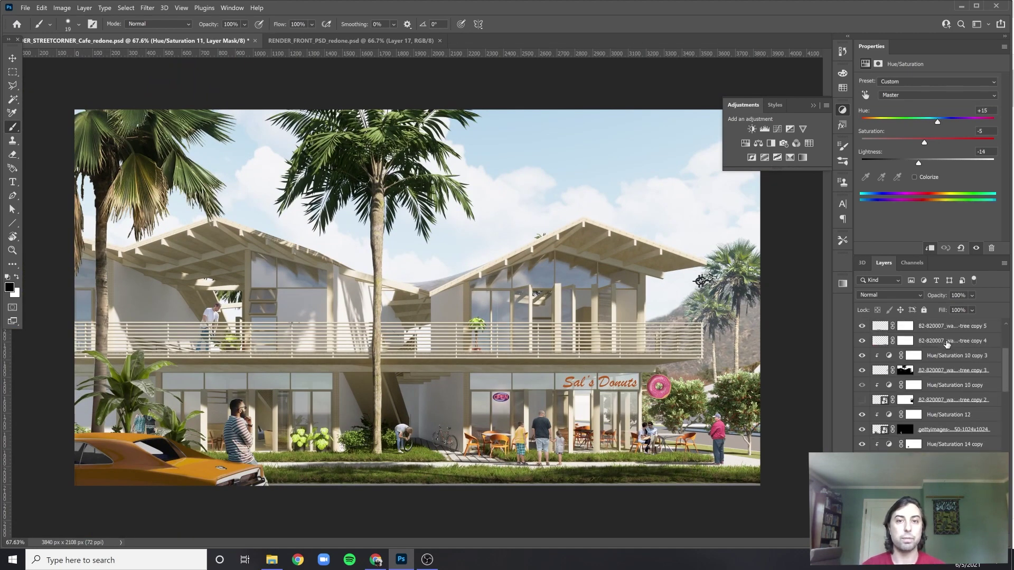
# Nudge Layer 11, the blurred bottom strip, slightly down
pyautogui.click(903, 400)
pyautogui.click(972, 310)
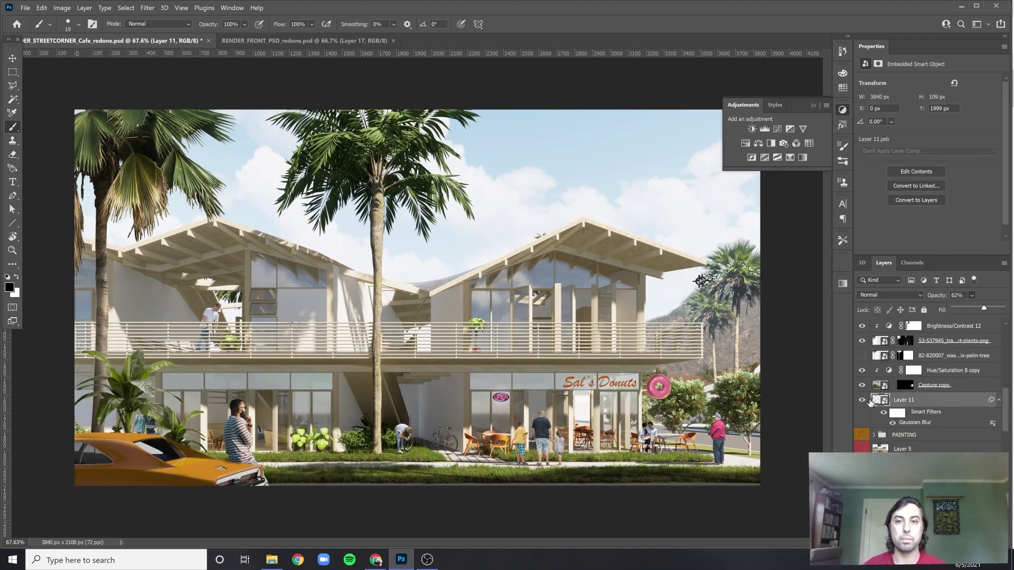
pyautogui.hotkey('ctrl', 'Down')
pyautogui.hotkey('ctrl', 'Down')
pyautogui.hotkey('ctrl', 'Down')
pyautogui.hotkey('ctrl', 'Down')
pyautogui.hotkey('ctrl', 'Down')
pyautogui.hotkey('ctrl', 'Down')
pyautogui.hotkey('ctrl', 'Down')
pyautogui.hotkey('ctrl', 'Down')
pyautogui.hotkey('ctrl', 'Down')
pyautogui.hotkey('ctrl', 'Down')
pyautogui.hotkey('ctrl', 'Down')
pyautogui.hotkey('ctrl', 'Down')
pyautogui.hotkey('ctrl', 'Down')
pyautogui.hotkey('ctrl', 'Down')
pyautogui.hotkey('ctrl', 'Down')
pyautogui.hotkey('ctrl', 'Down')
pyautogui.hotkey('ctrl', 'Down')
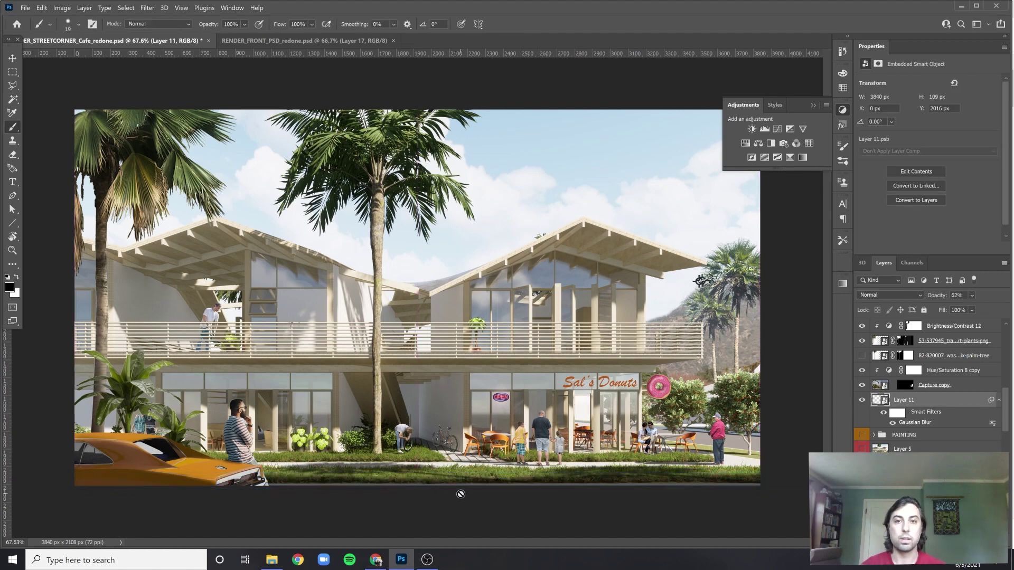
pyautogui.rightClick(906, 400)
pyautogui.press('Escape')
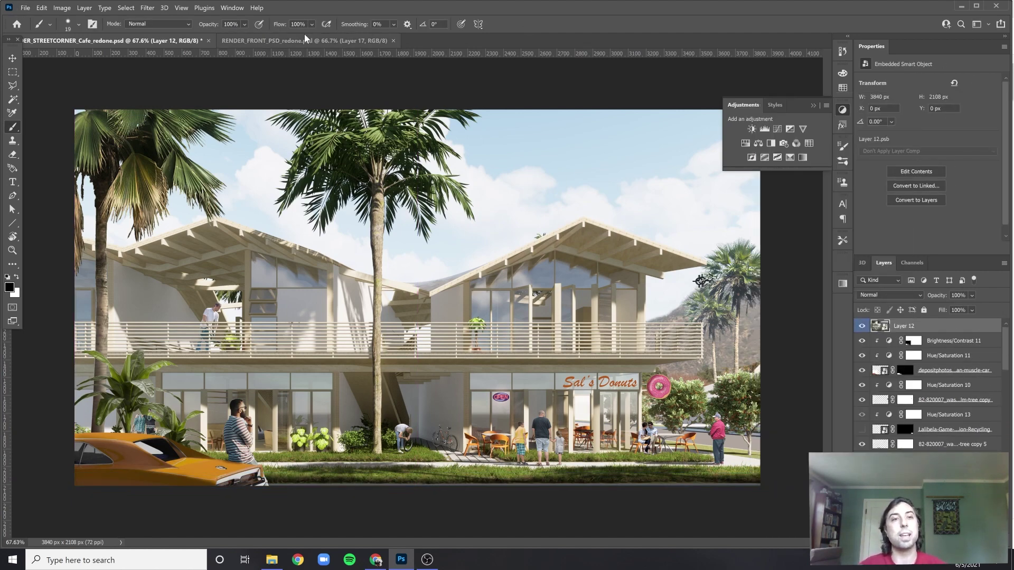
# Duplicate Layer 16 from RENDER_FRONT_PSD_redone into the café render
pyautogui.click(305, 41)
pyautogui.rightClick(940, 326)
pyautogui.click(824, 109)
pyautogui.click(502, 192)
pyautogui.click(509, 210)
pyautogui.click(592, 153)
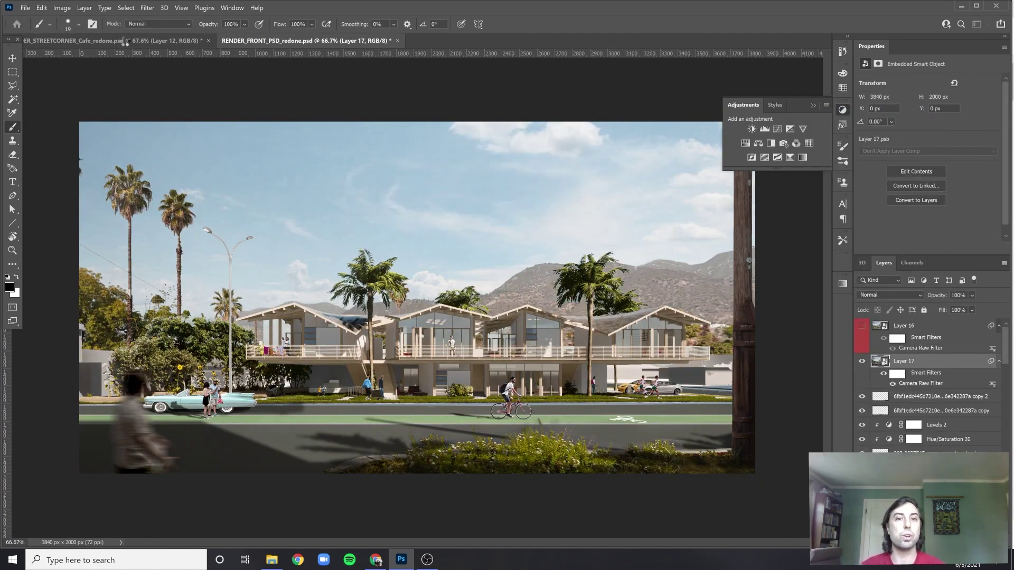
pyautogui.hotkey('ctrl', 'Tab')
# Hide the duplicated layer and copy its Camera Raw Filter onto Layer 12
pyautogui.hotkey('ctrl', ',')
pyautogui.scroll(-1, 437, 292)
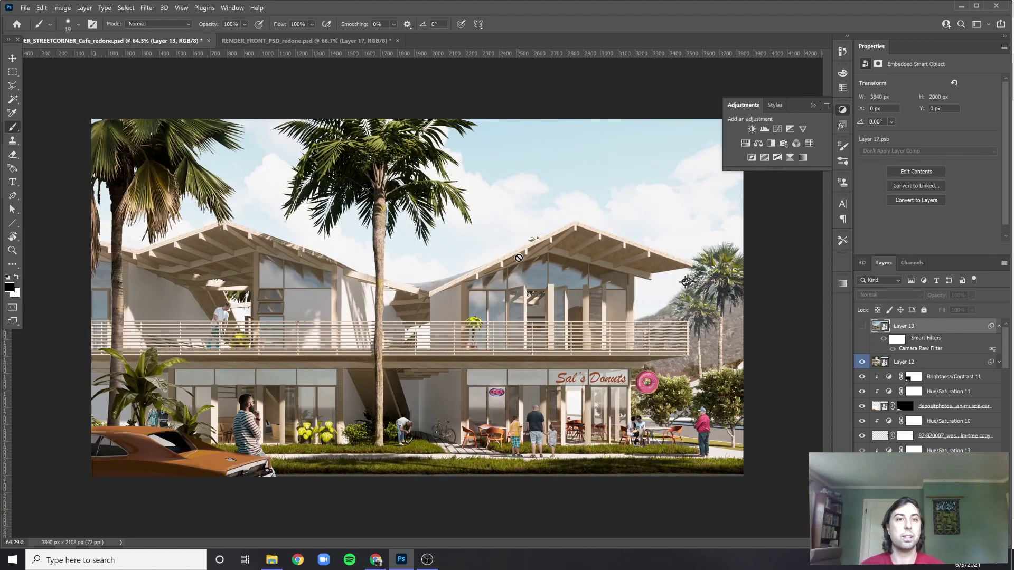
pyautogui.moveTo(921, 349); pyautogui.dragTo(905, 364)
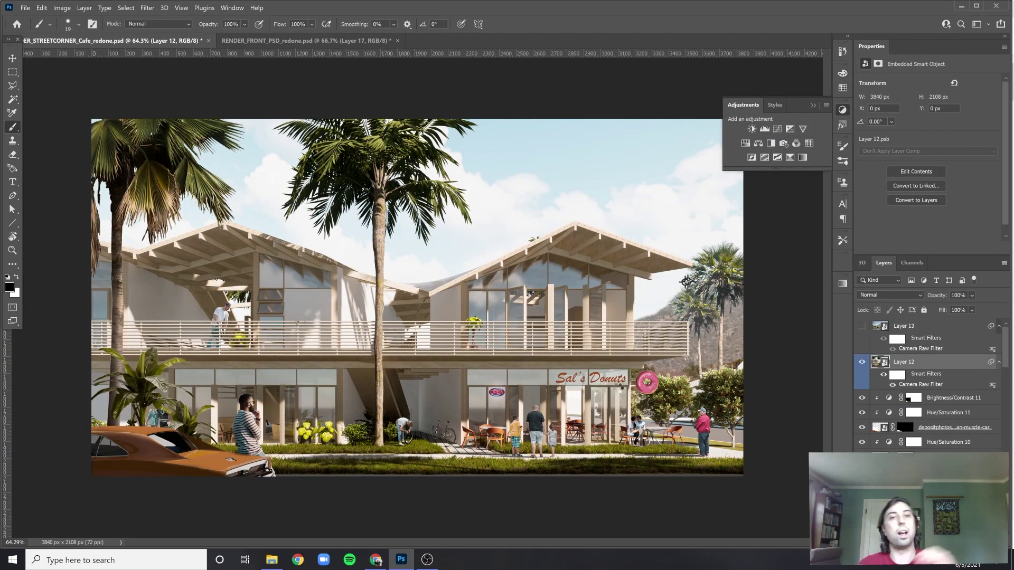
pyautogui.hotkey('ctrl', 'shift', 'a')
# Set Camera Raw Temperature to +5 and Contrast to +5, lower Saturation, and apply
pyautogui.click(859, 313)
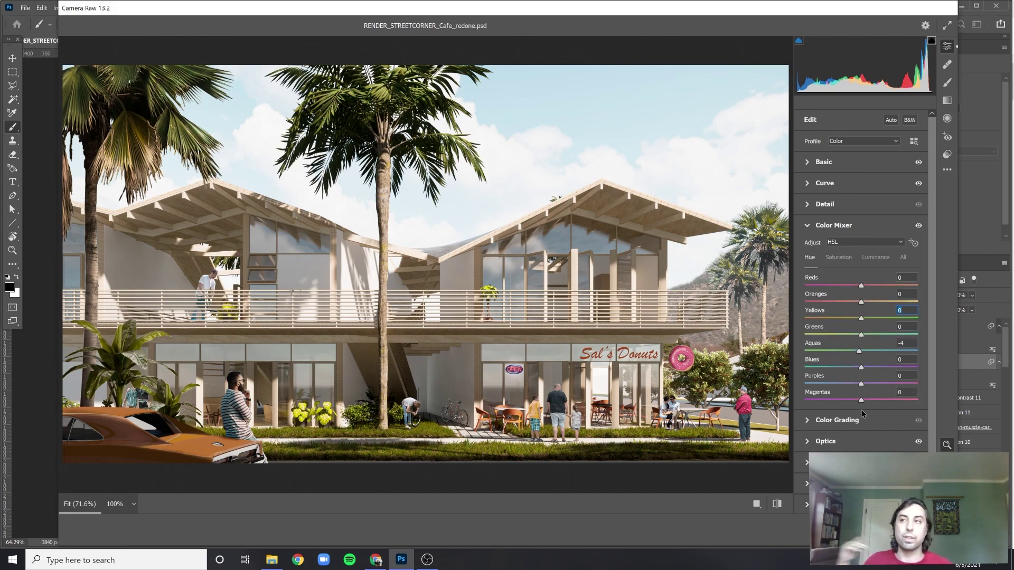
pyautogui.hotkey('ctrl', 'alt', '9')
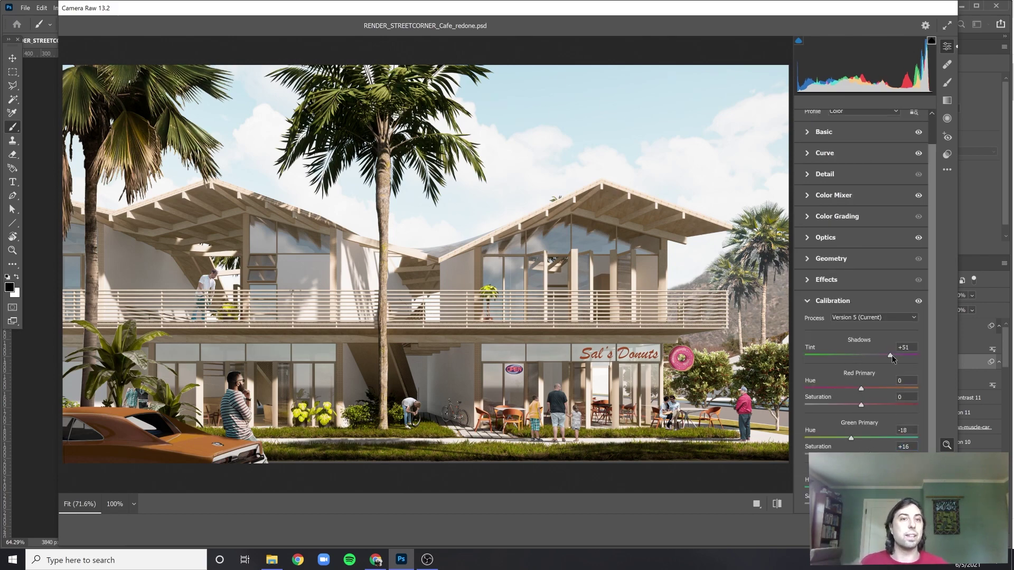
pyautogui.hotkey('ctrl', 'alt', '1')
pyautogui.moveTo(891, 203); pyautogui.dragTo(863, 204)
pyautogui.moveTo(861, 263)
pyautogui.mouseDown()
pyautogui.moveTo(838, 265)
pyautogui.moveTo(864, 264)
pyautogui.mouseUp()
pyautogui.moveTo(861, 432); pyautogui.dragTo(853, 433)
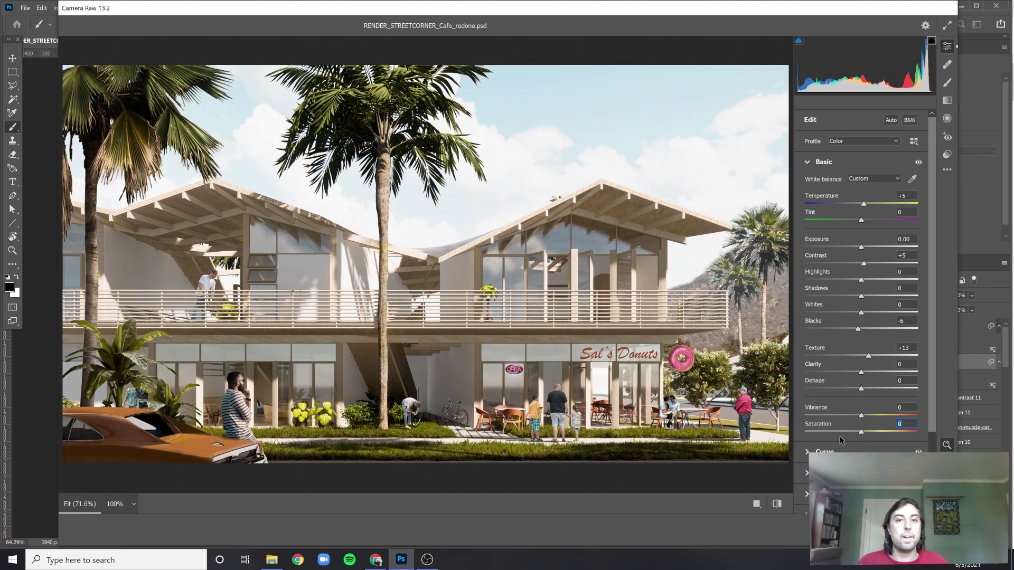
pyautogui.press('Return')
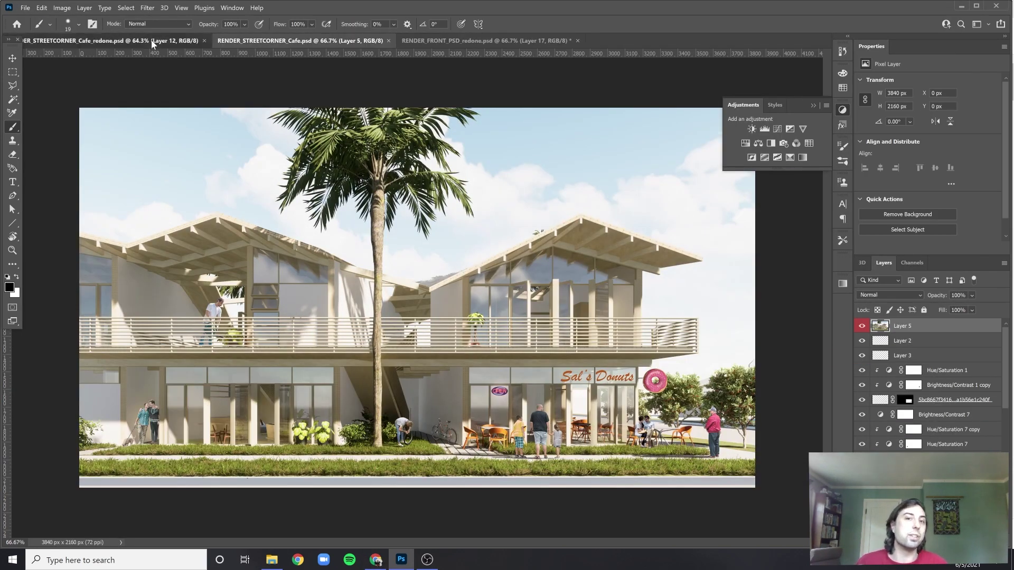
pyautogui.click(148, 40)
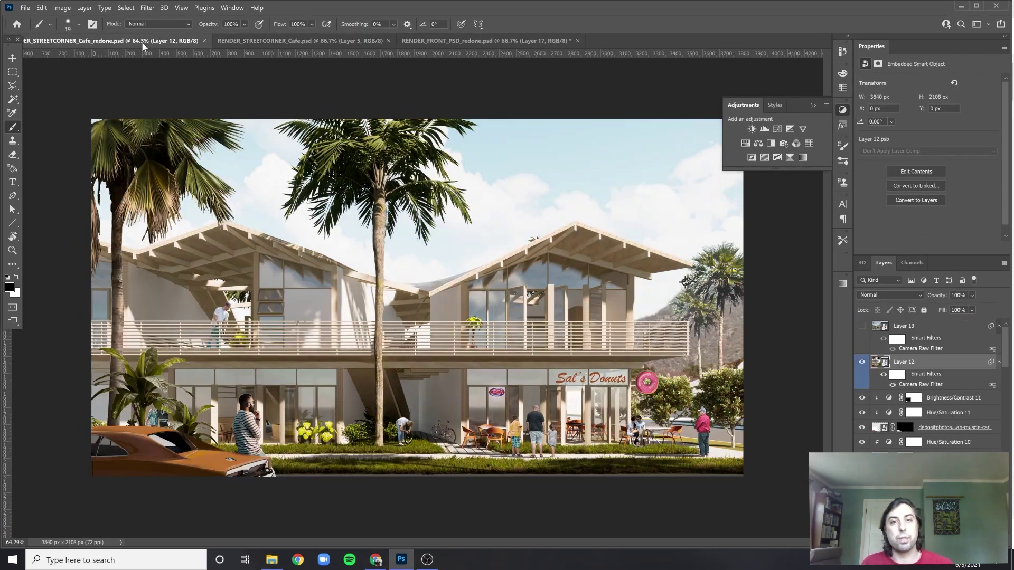